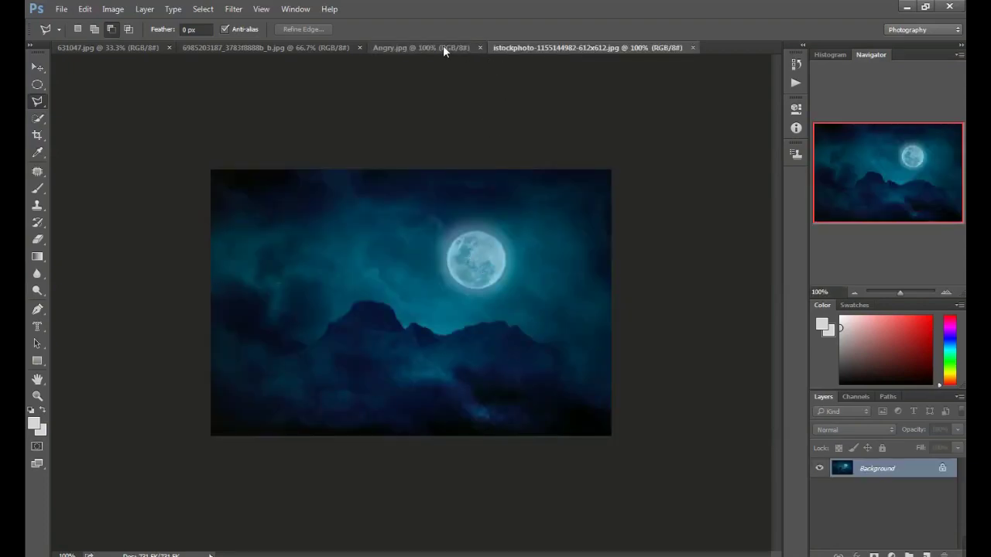
Create a new white document 10 × 8 inches at 72 pixels per inch
click(439, 47)
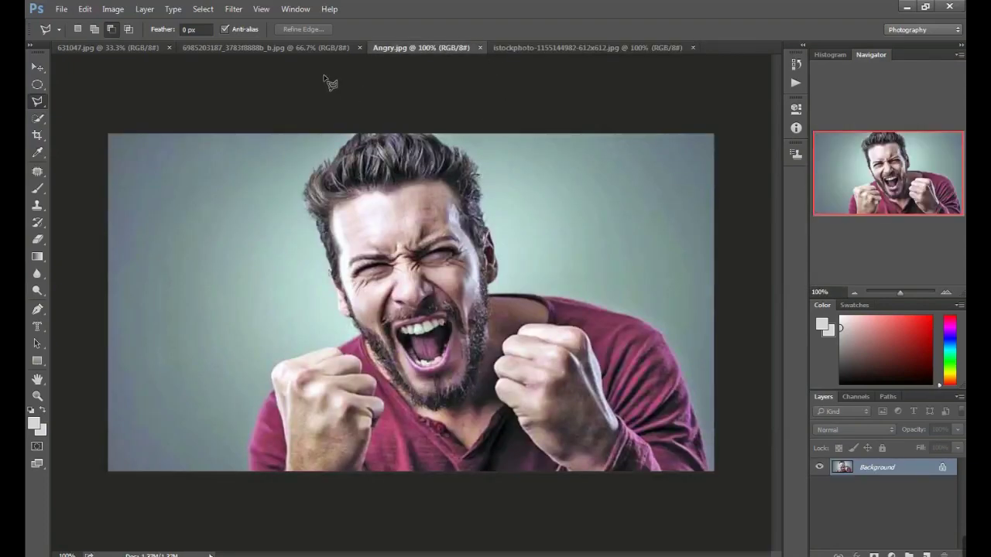
click(62, 9)
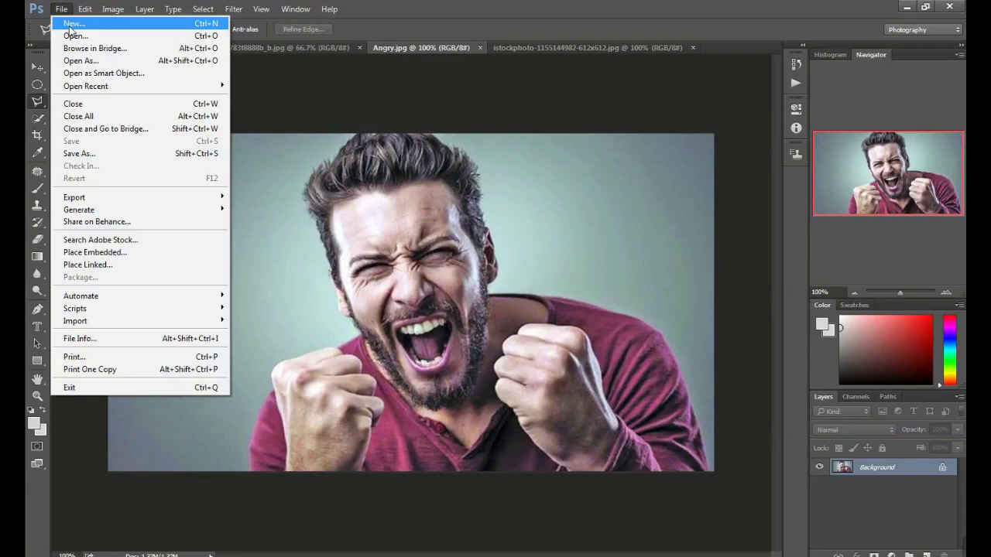
click(71, 24)
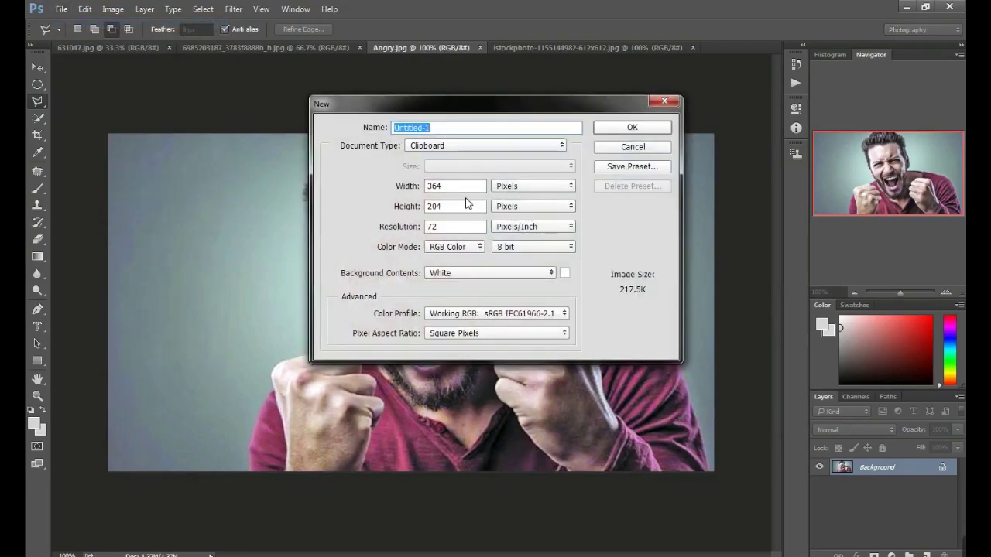
double_click(463, 186)
click(515, 187)
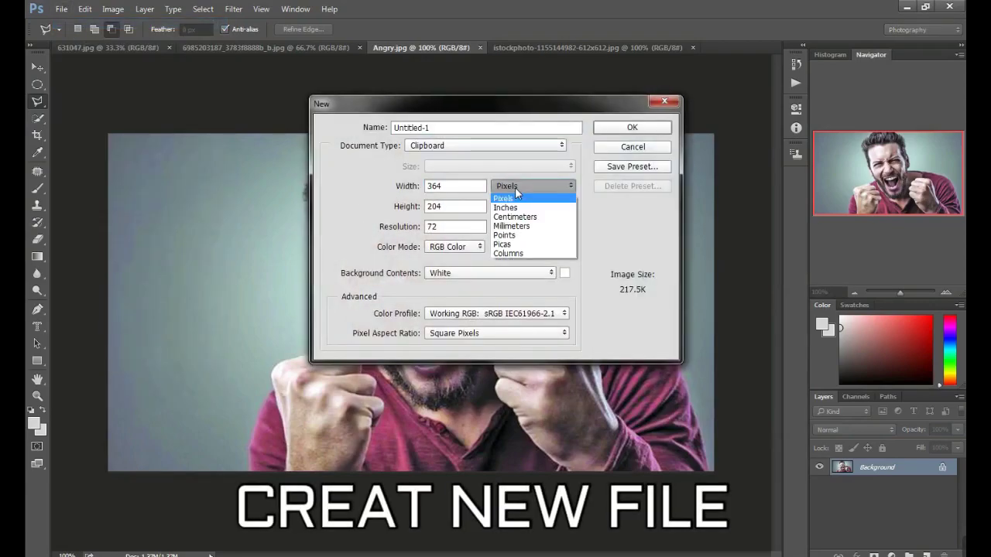
click(510, 197)
drag(456, 187, 405, 186)
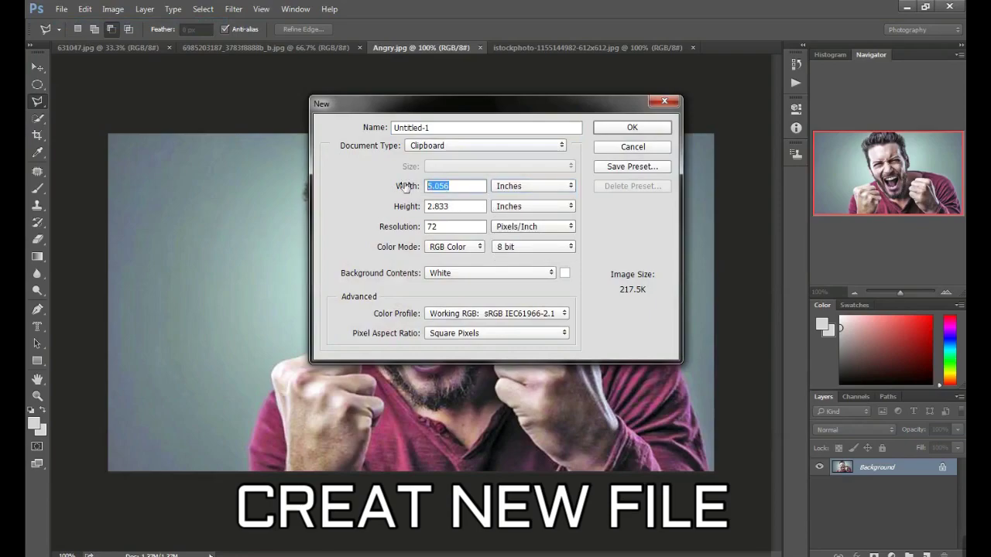
text(12)
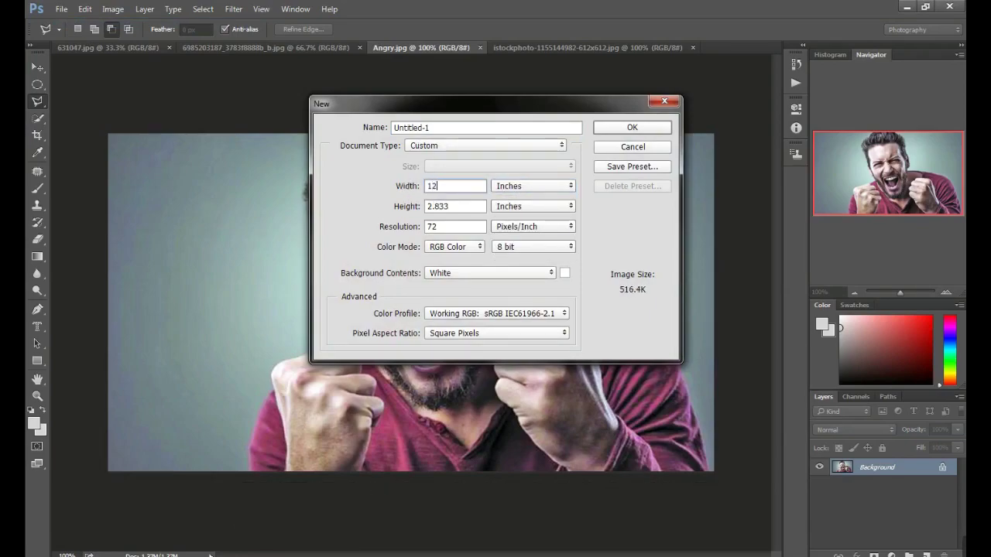
drag(464, 207, 421, 206)
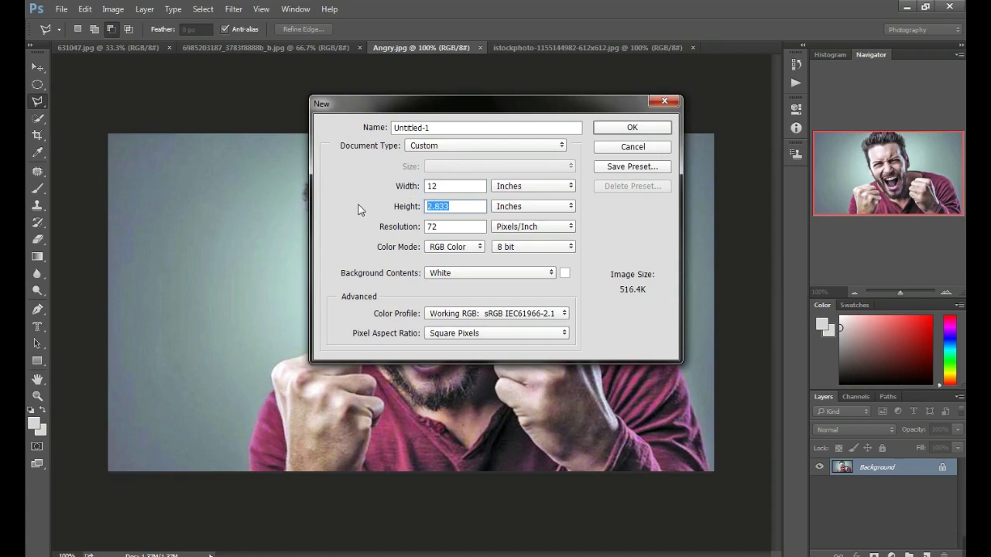
text(1)
text(8)
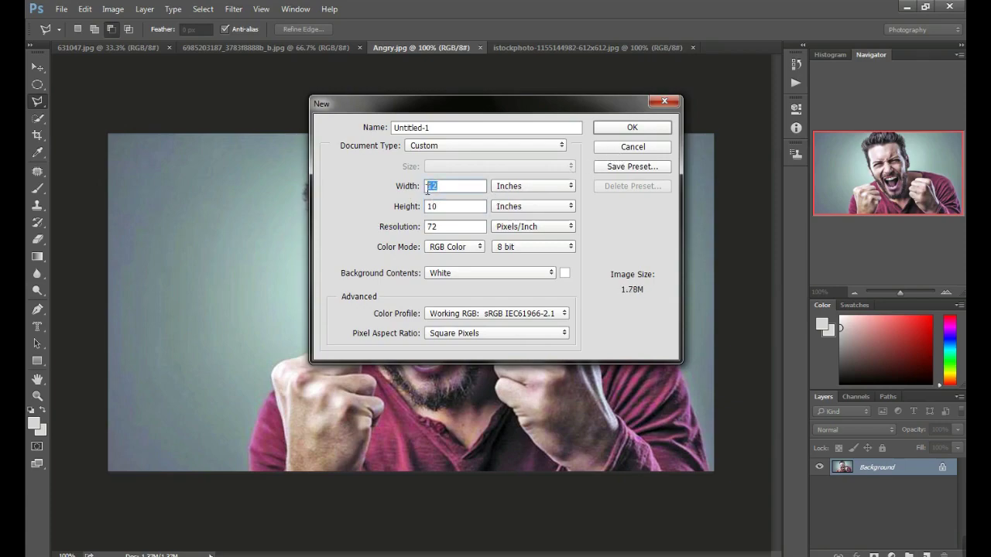
text(10)
drag(449, 208, 397, 208)
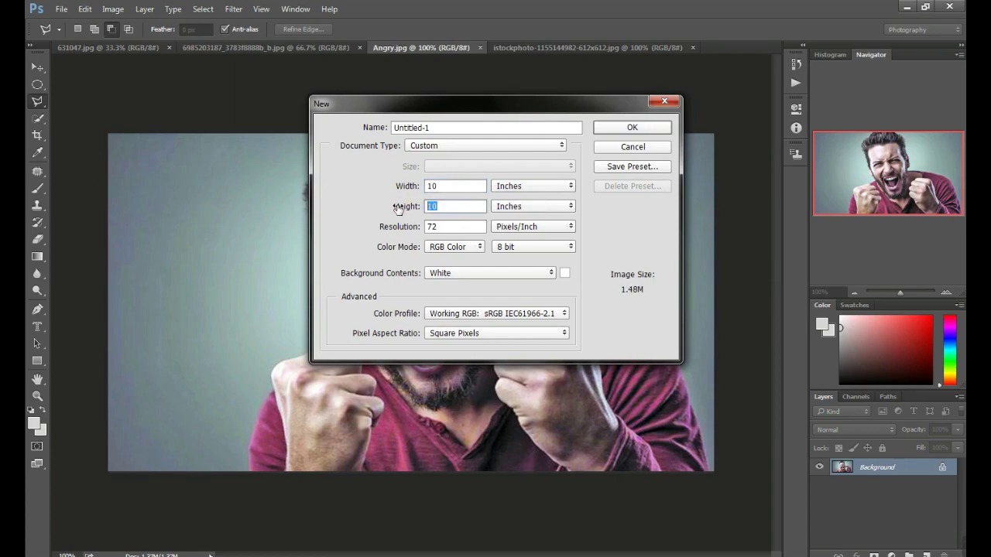
text(8)
click(633, 128)
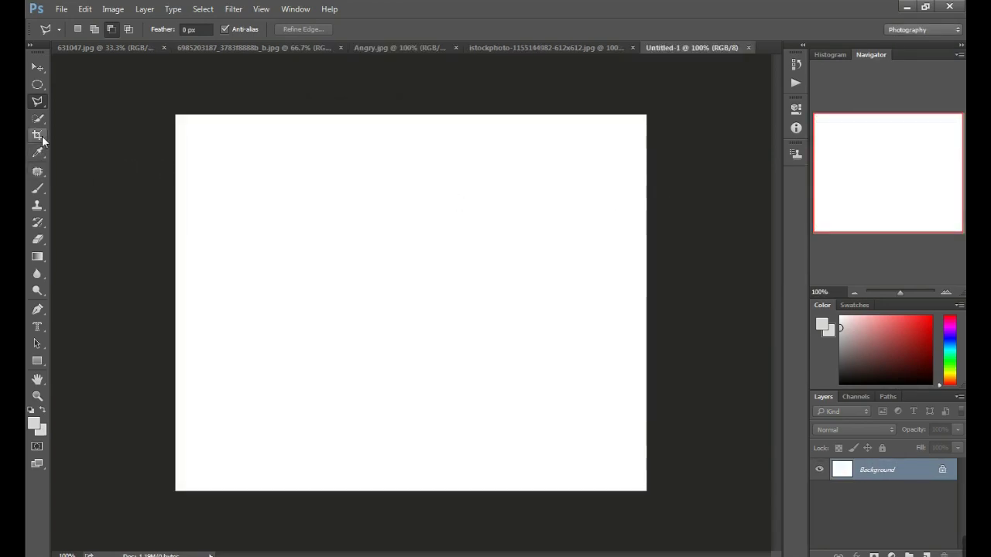
Glance at the forest photo and Untitled-1, then return to Angry.jpg zoomed in slightly
click(118, 47)
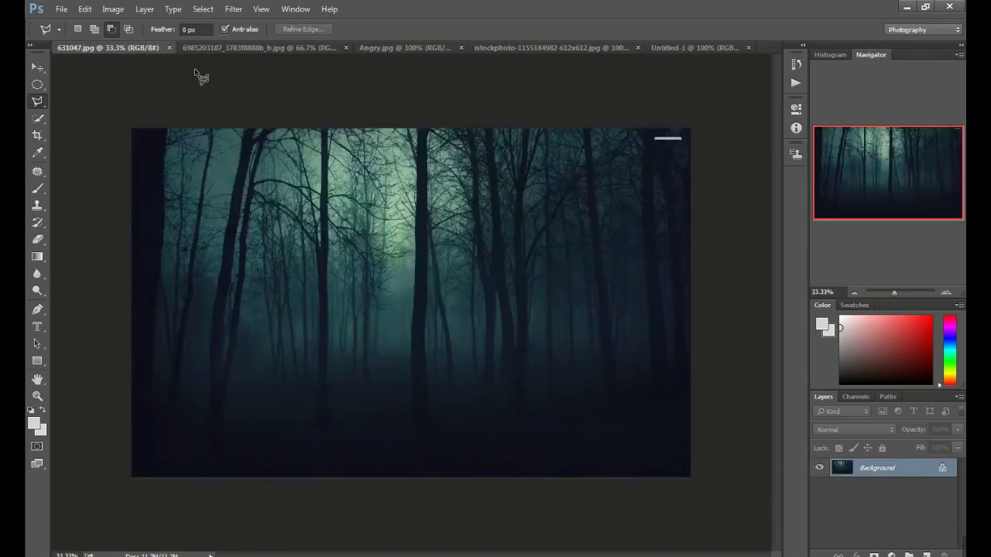
click(681, 46)
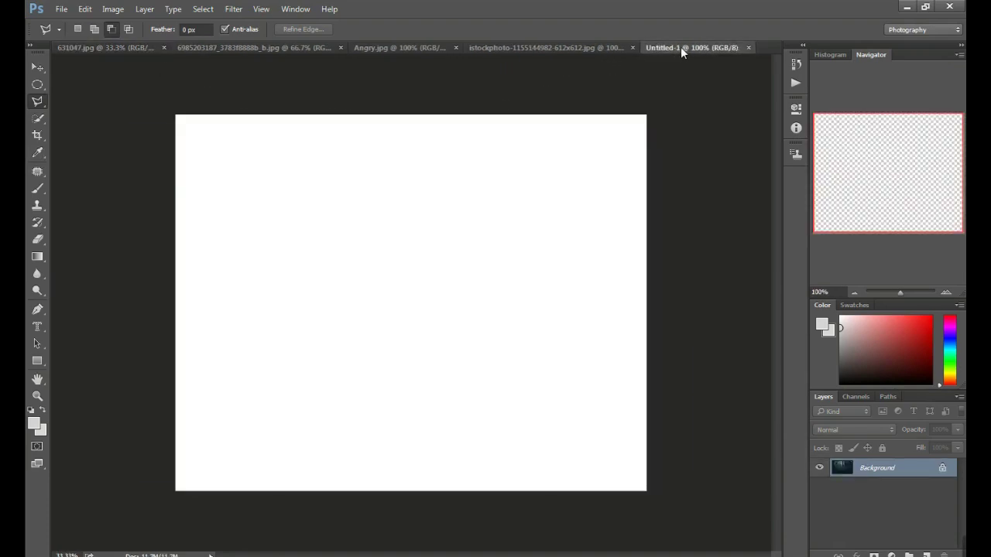
click(397, 49)
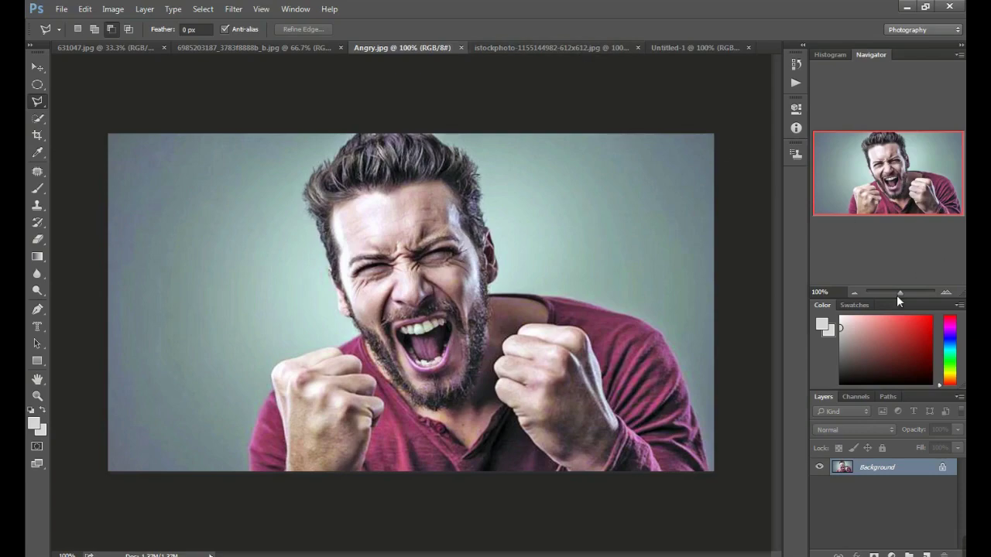
drag(898, 292, 902, 293)
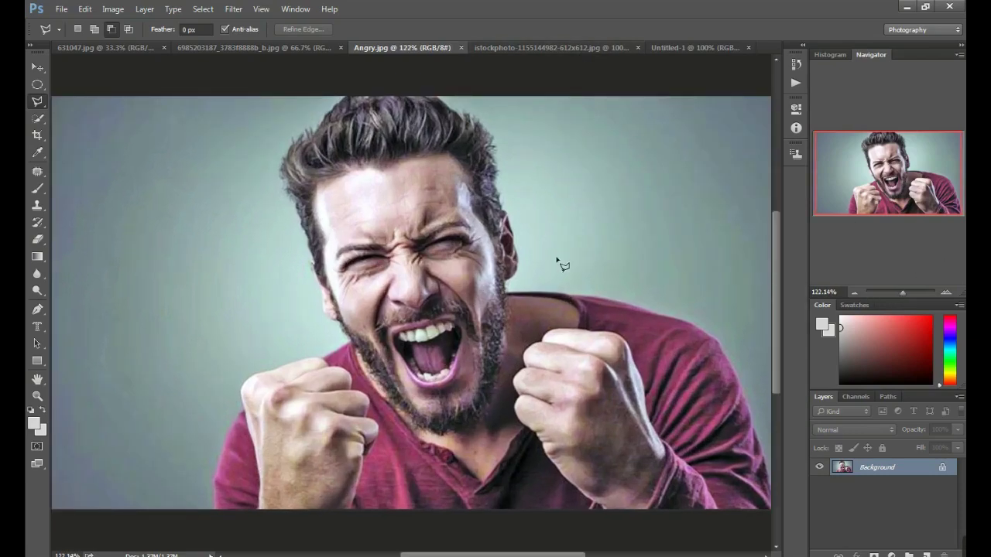
Paint a Quick Selection over the man's hair and head
click(38, 126)
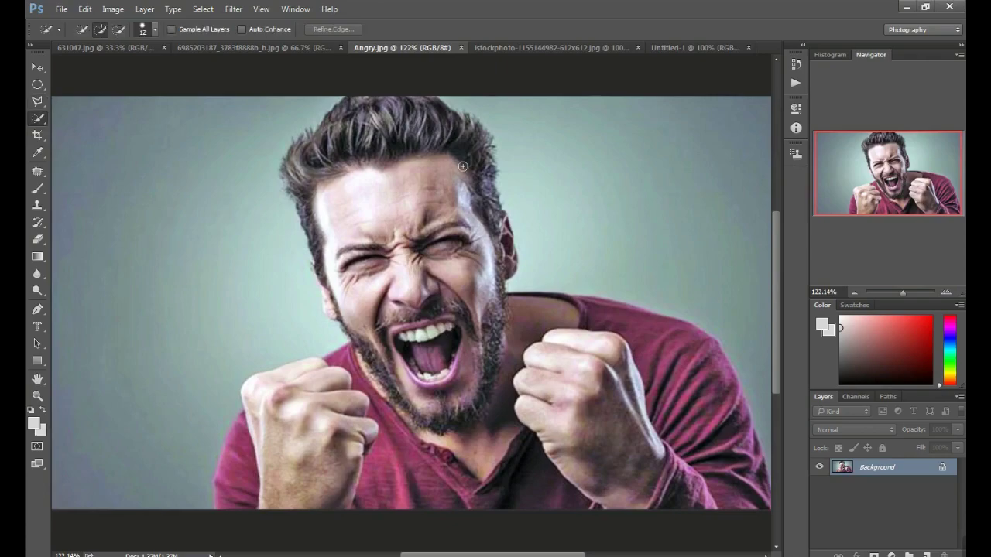
mouse_move(391, 112)
mouse_down()
mouse_move(486, 199)
mouse_move(503, 266)
mouse_up()
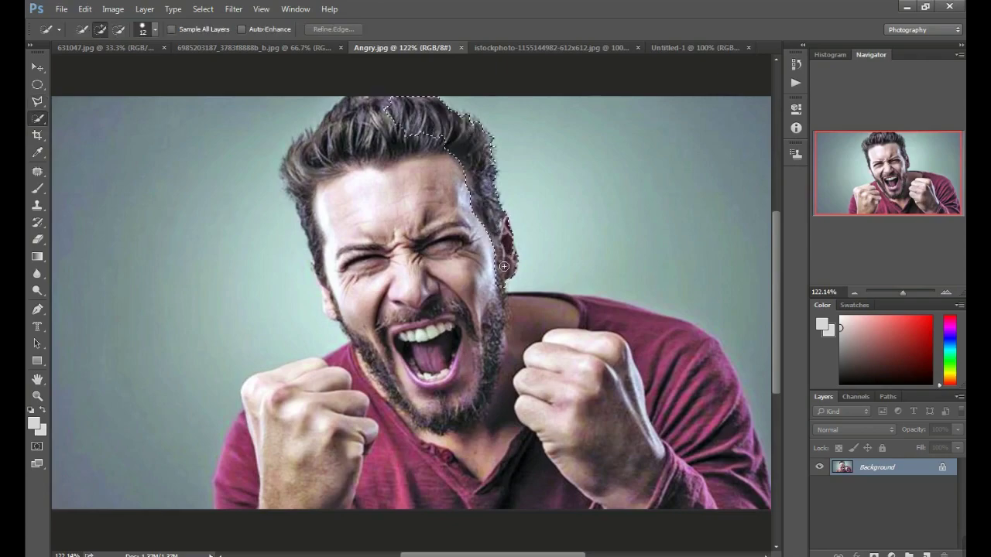
mouse_move(476, 124)
mouse_down()
mouse_move(329, 133)
mouse_move(298, 163)
mouse_move(302, 225)
mouse_move(532, 392)
mouse_move(447, 498)
mouse_up()
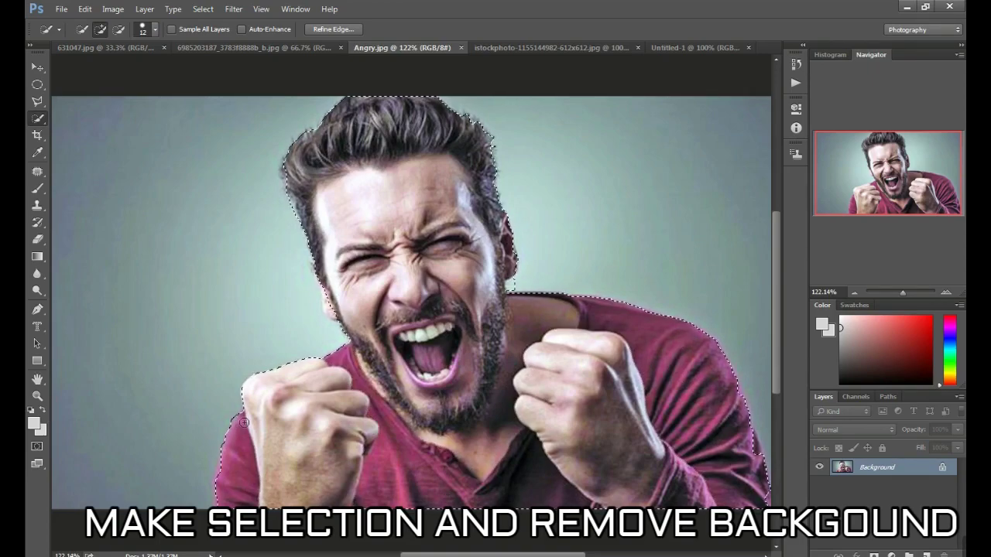
scroll(407, 300, up, 3)
Add the neck area to the selection with the Polygonal Lasso
click(37, 101)
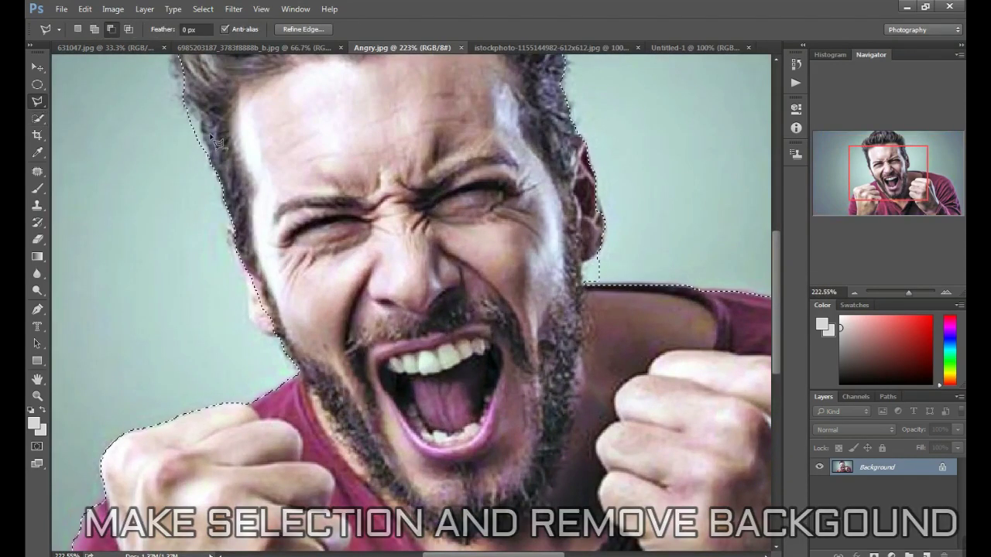
click(600, 280)
double_click(607, 243)
scroll(387, 309, up, 2)
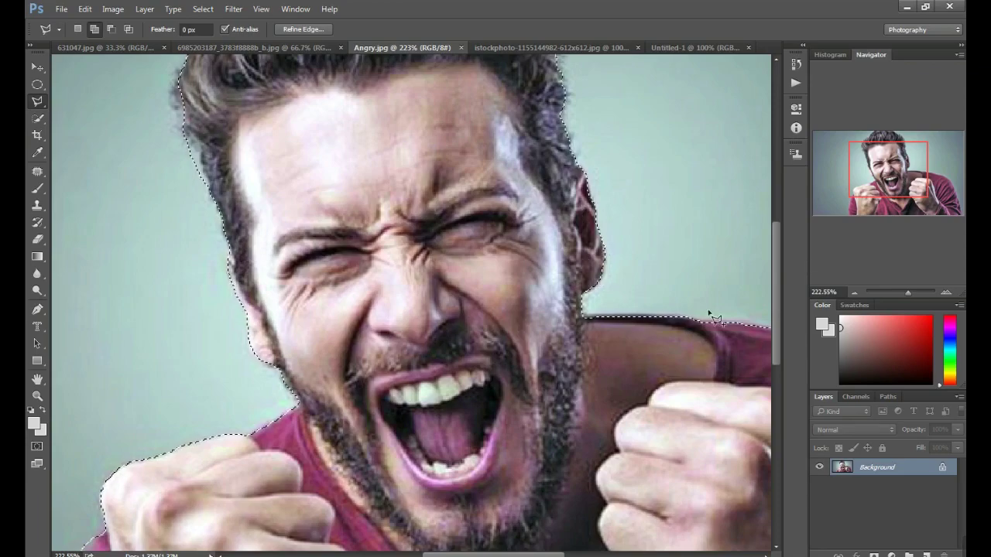
scroll(736, 271, up, 5)
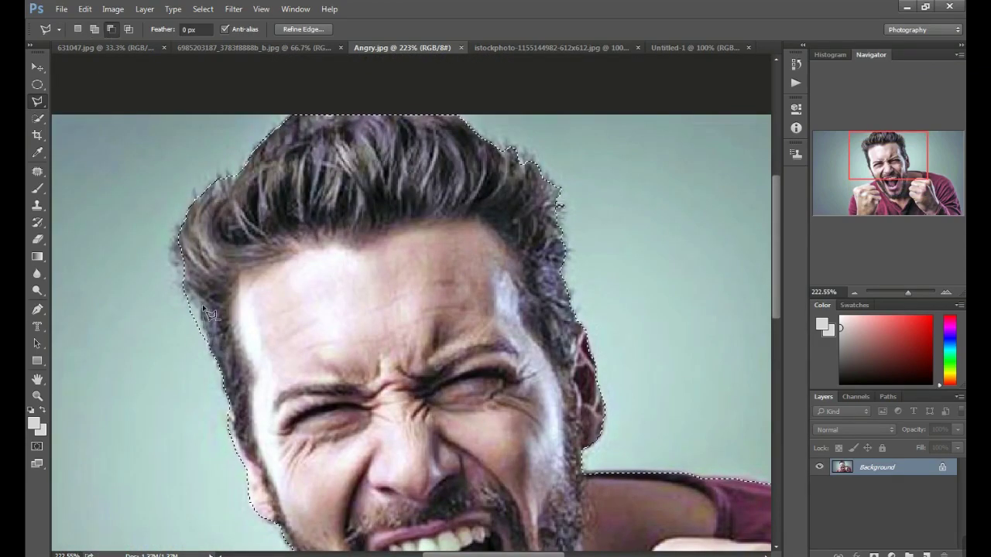
Subtract the background along the shirt's right edge from the selection
key(alt)
drag(908, 293, 904, 294)
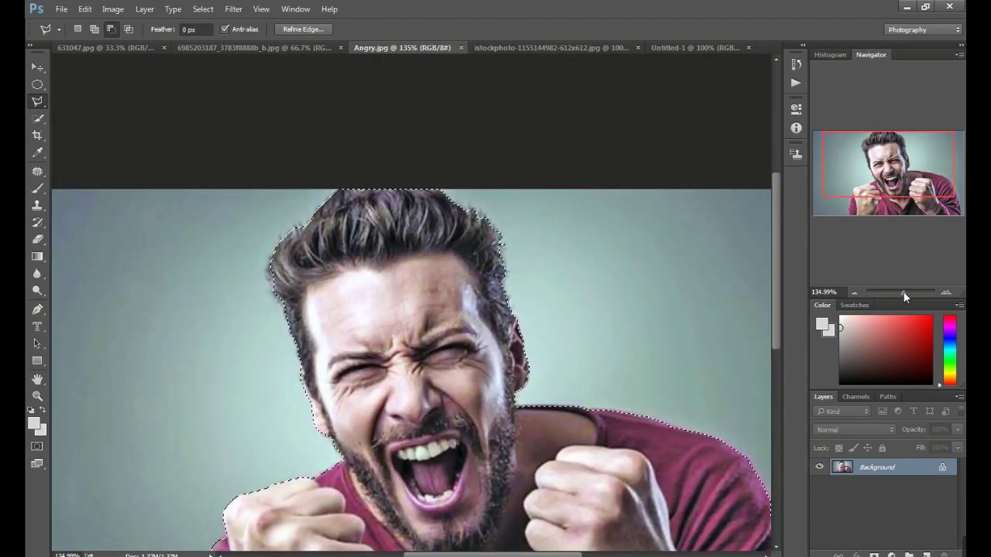
scroll(612, 465, right, 3)
scroll(612, 464, right, 3)
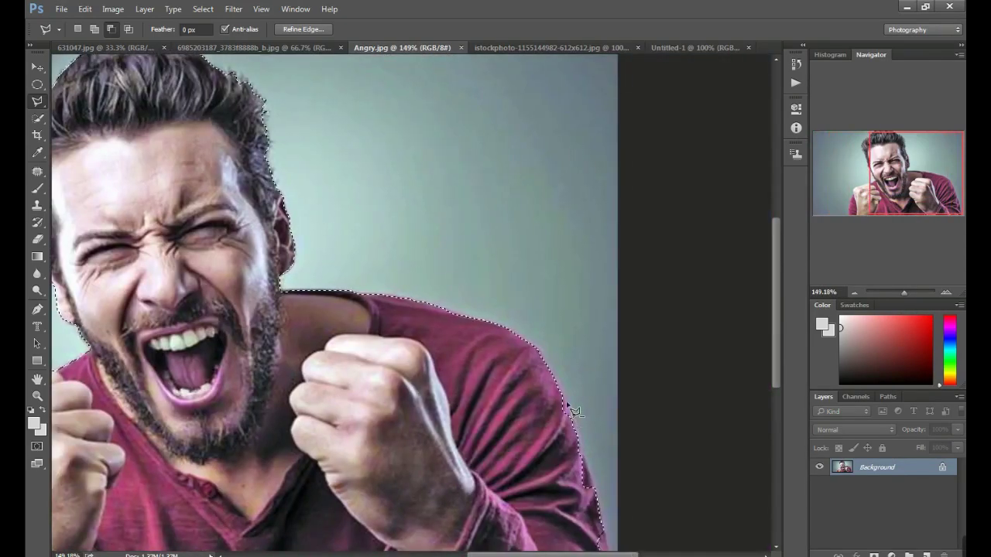
scroll(610, 527, down, 2)
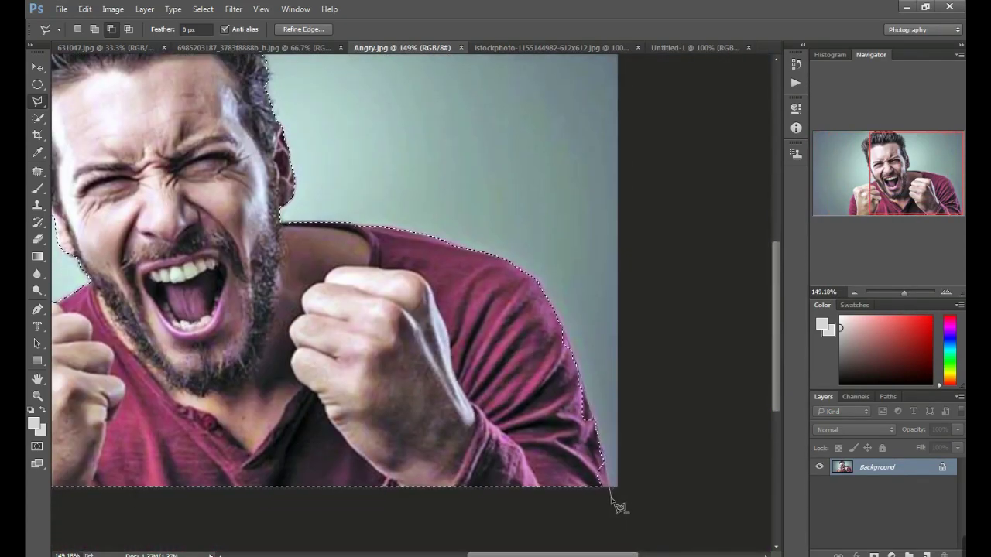
click(611, 493)
click(563, 491)
click(525, 379)
double_click(539, 292)
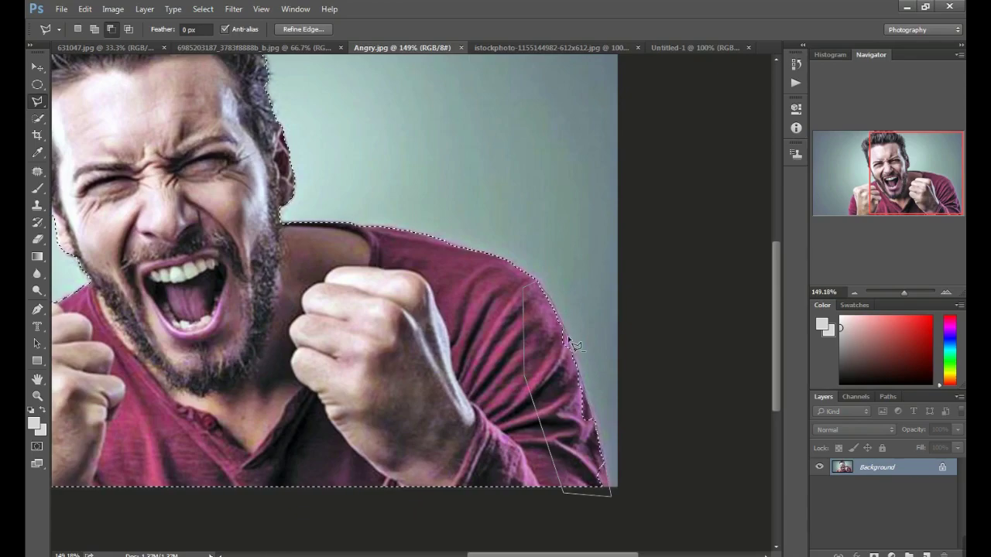
drag(904, 292, 907, 292)
scroll(670, 298, down, 3)
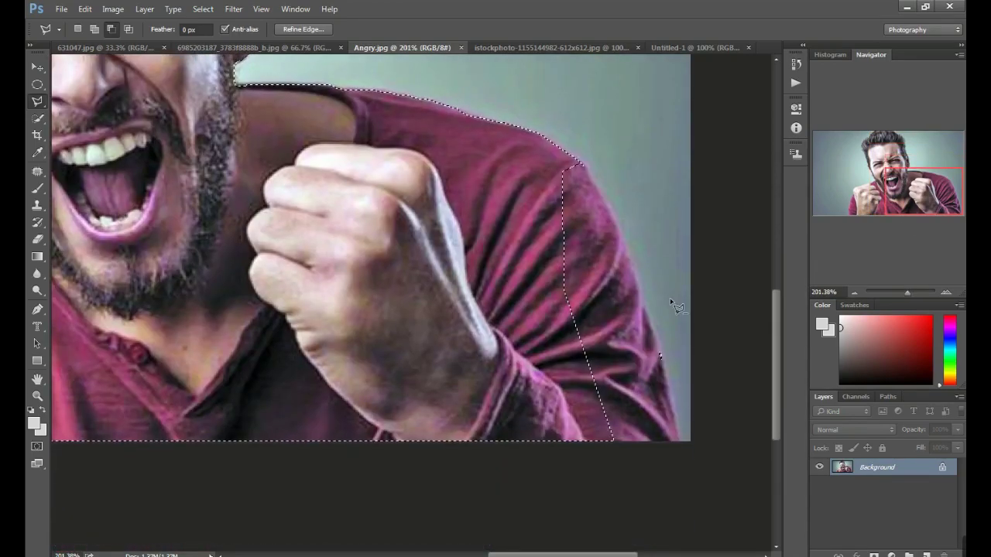
Add the shirt's right edge down to the image bottom back into the selection
shift+click(582, 165)
click(636, 267)
click(659, 348)
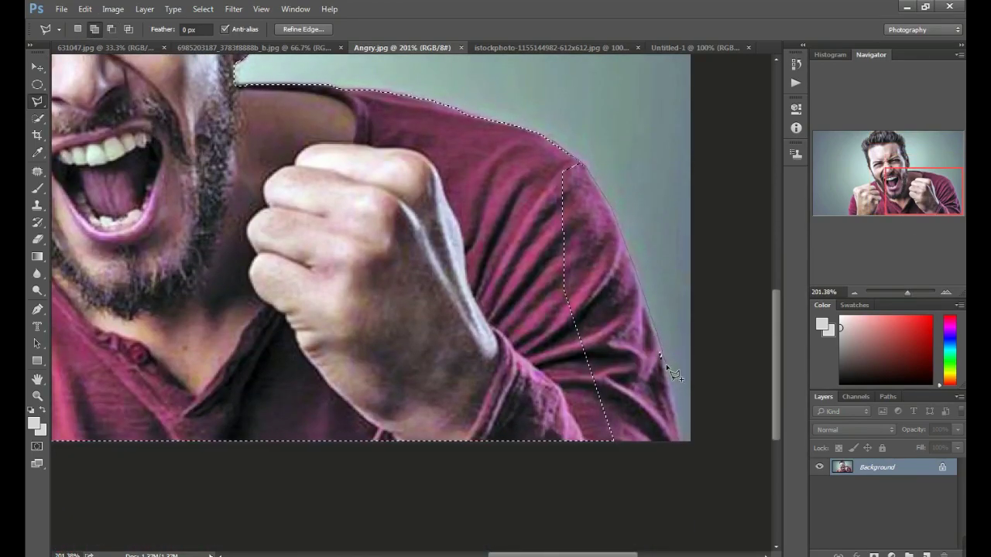
click(675, 410)
click(683, 443)
click(593, 466)
double_click(551, 399)
Add the top of the left fist, then view the photo at 100%
drag(907, 293, 913, 293)
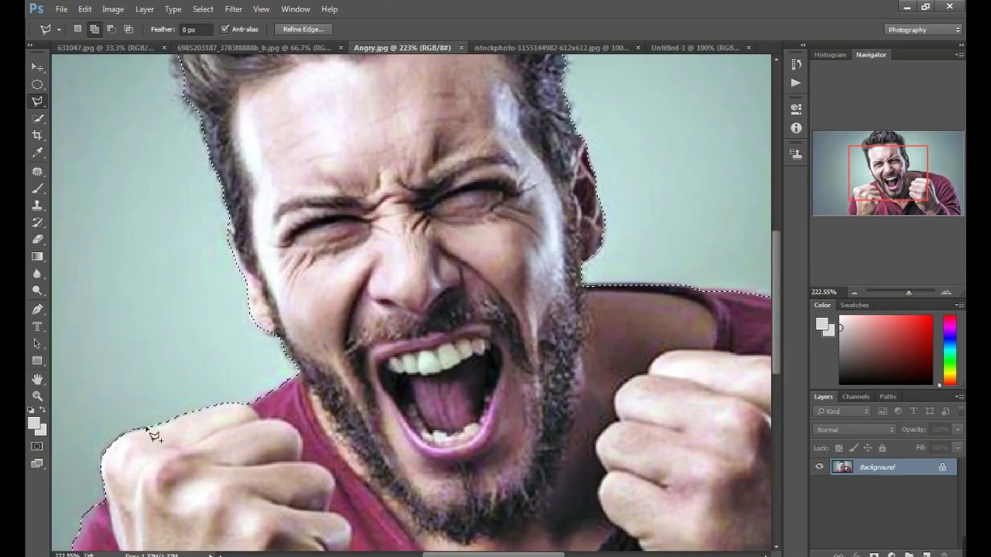
click(215, 404)
click(252, 416)
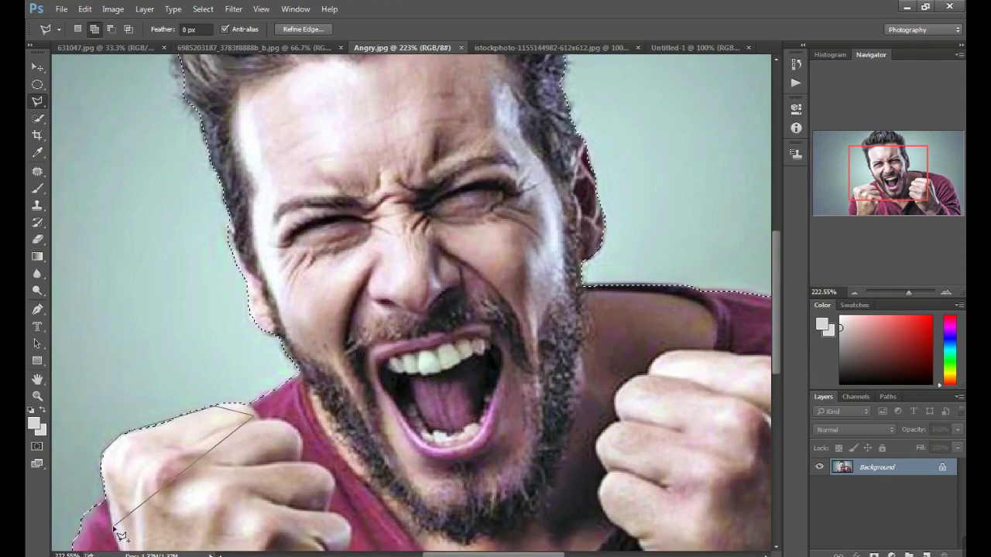
double_click(108, 495)
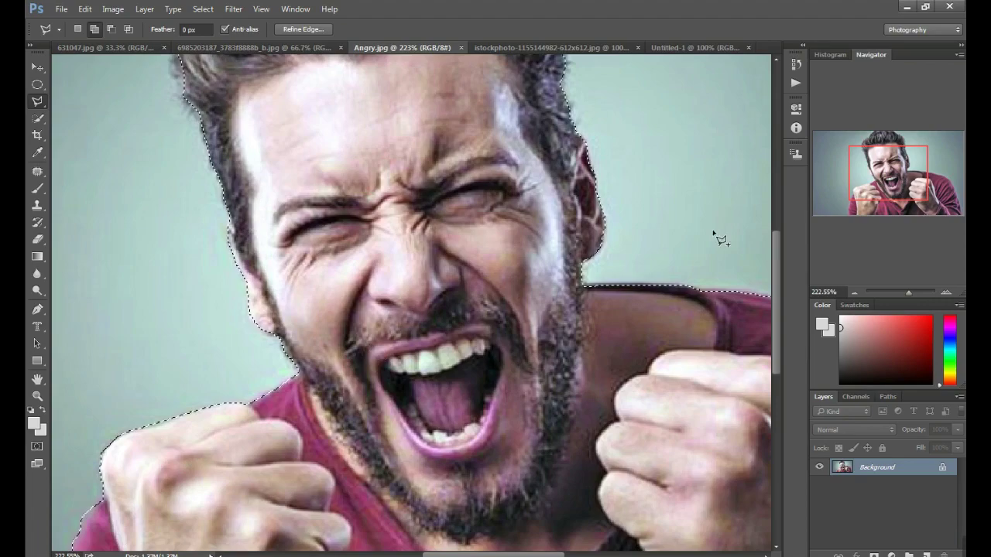
click(899, 292)
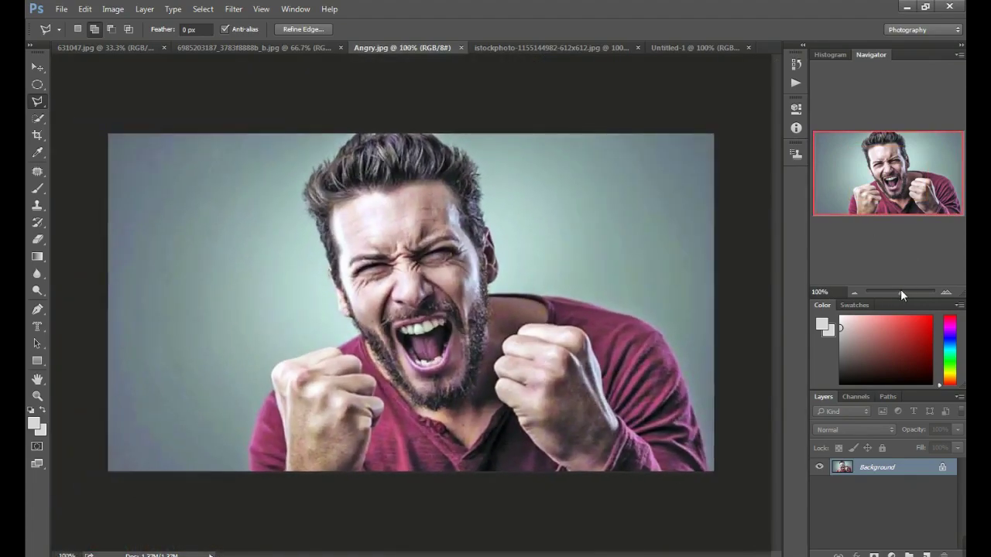
In Refine Edge, brush the hair outline with a size-12 refine radius brush and apply
click(306, 30)
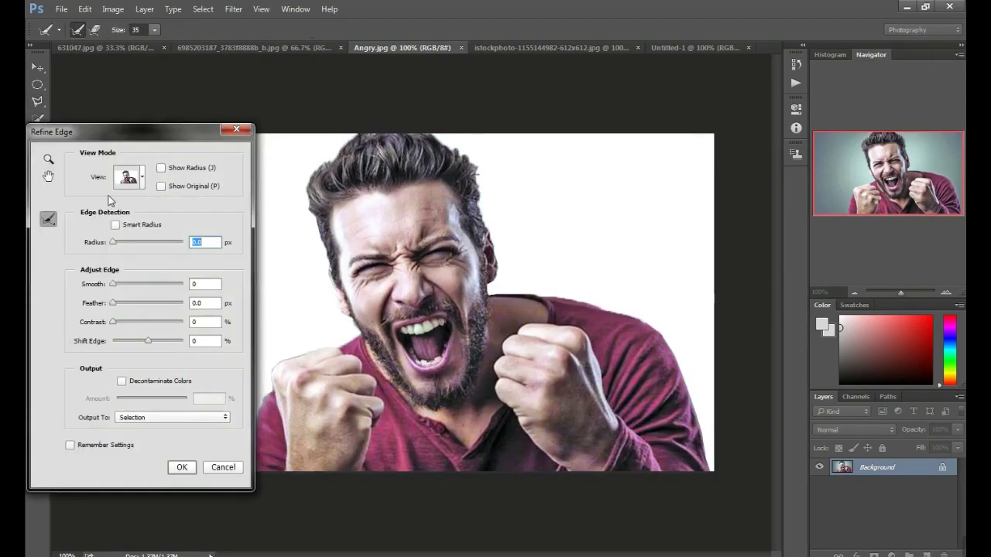
click(156, 30)
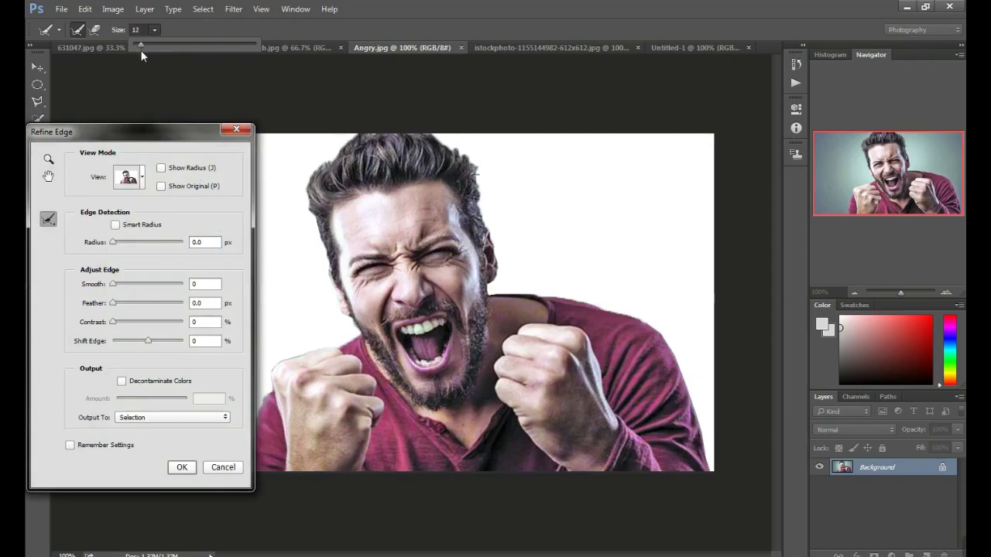
click(353, 139)
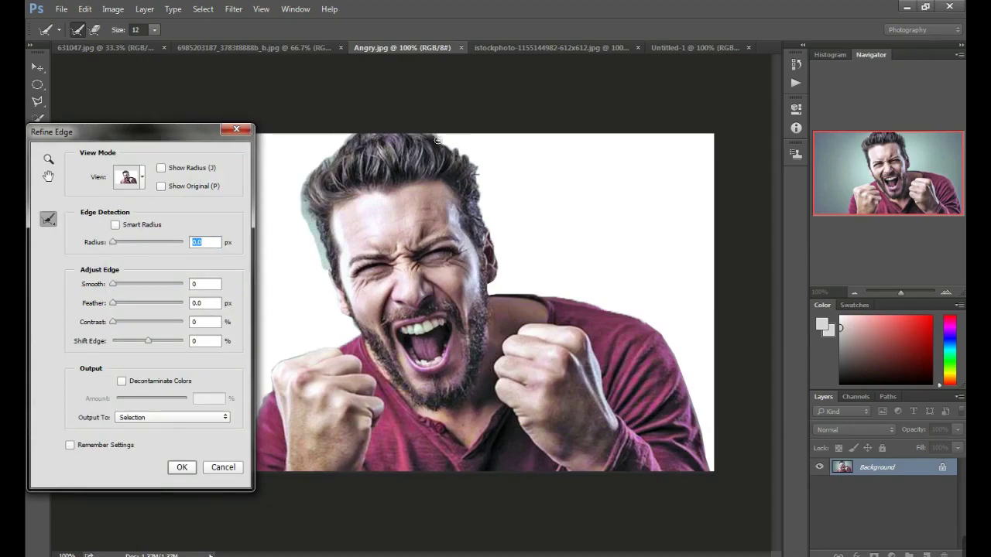
drag(437, 140, 466, 155)
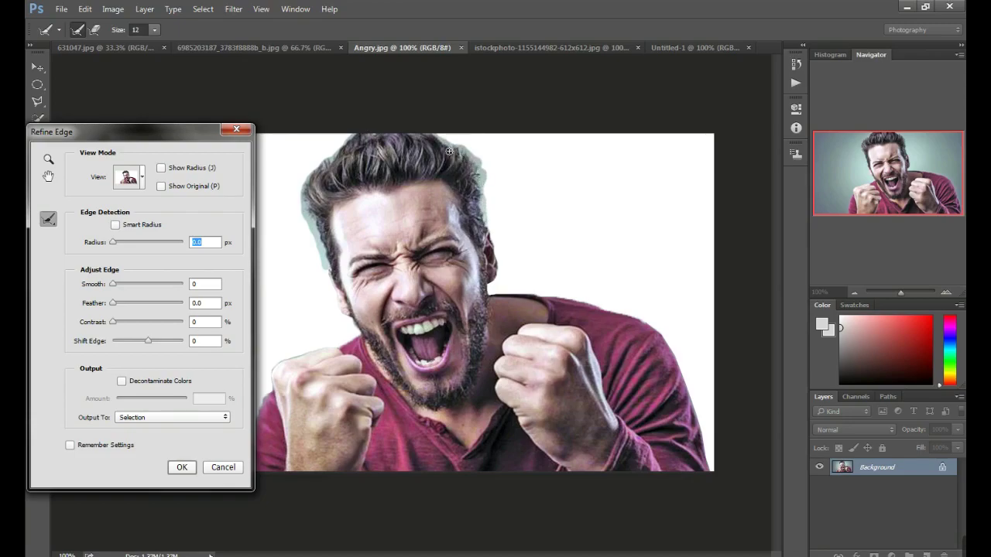
mouse_move(367, 135)
mouse_down()
mouse_move(336, 155)
mouse_move(325, 197)
mouse_up()
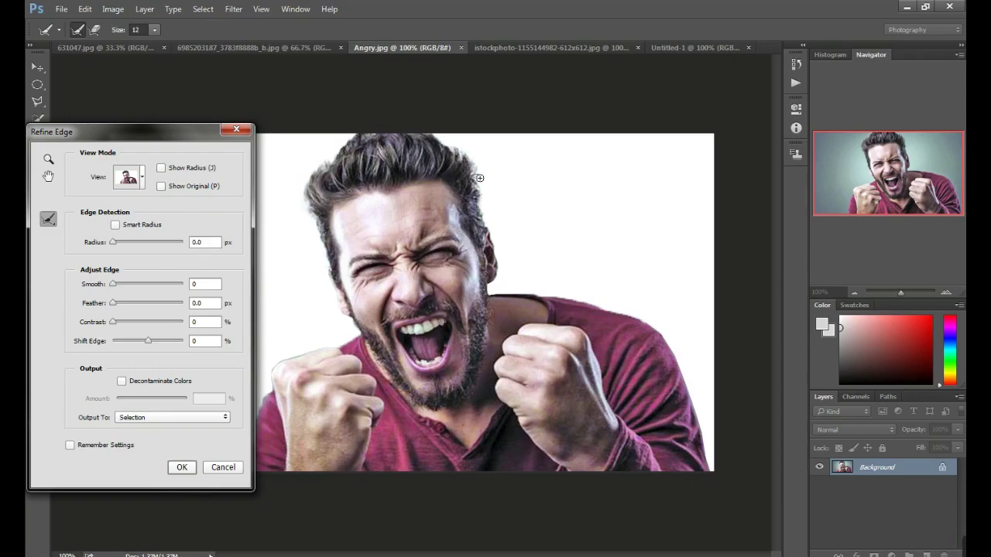
drag(484, 228, 486, 177)
drag(485, 216, 468, 158)
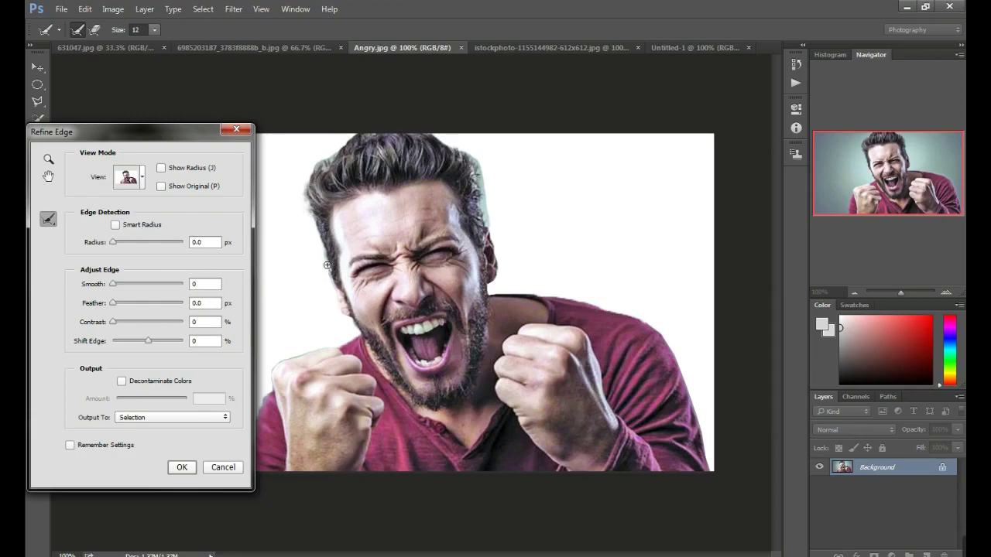
click(182, 467)
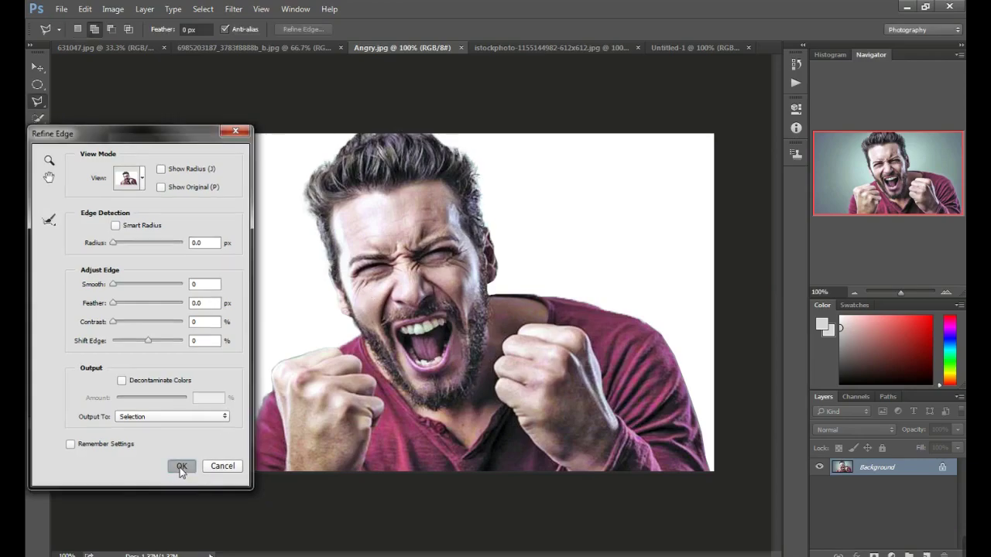
Invert the selection onto the backdrop and feather it by 0.5 px
right_click(530, 204)
click(552, 228)
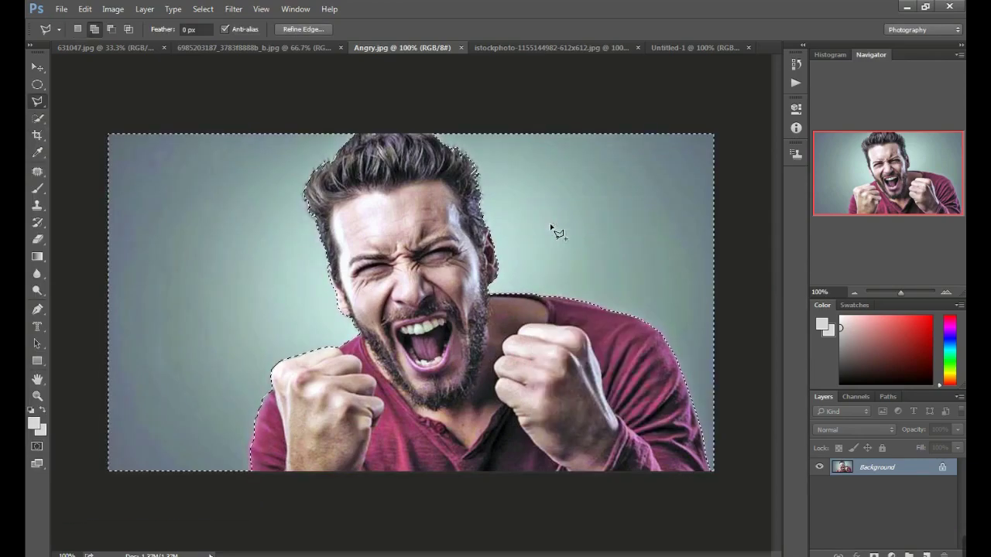
right_click(551, 206)
click(570, 245)
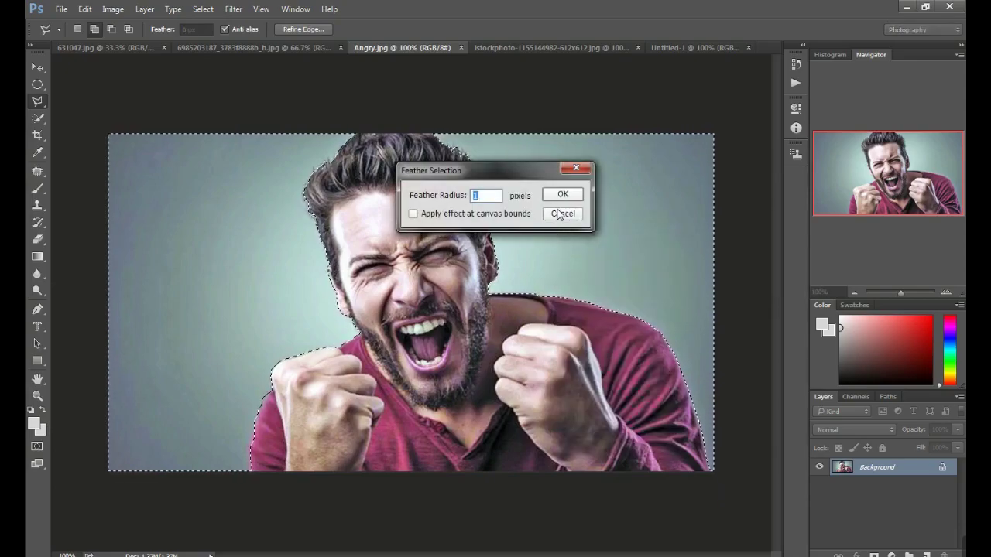
text(0)
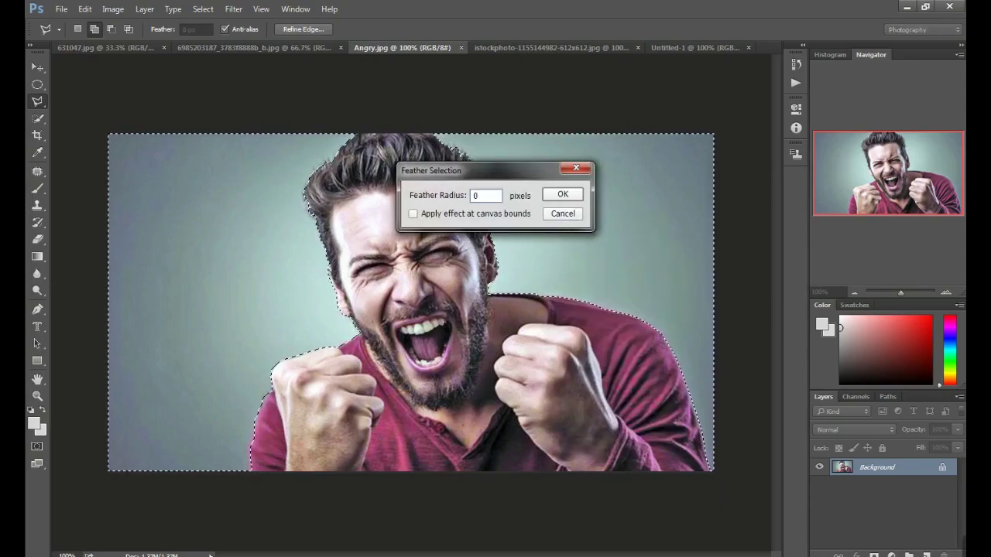
text(.5)
click(557, 198)
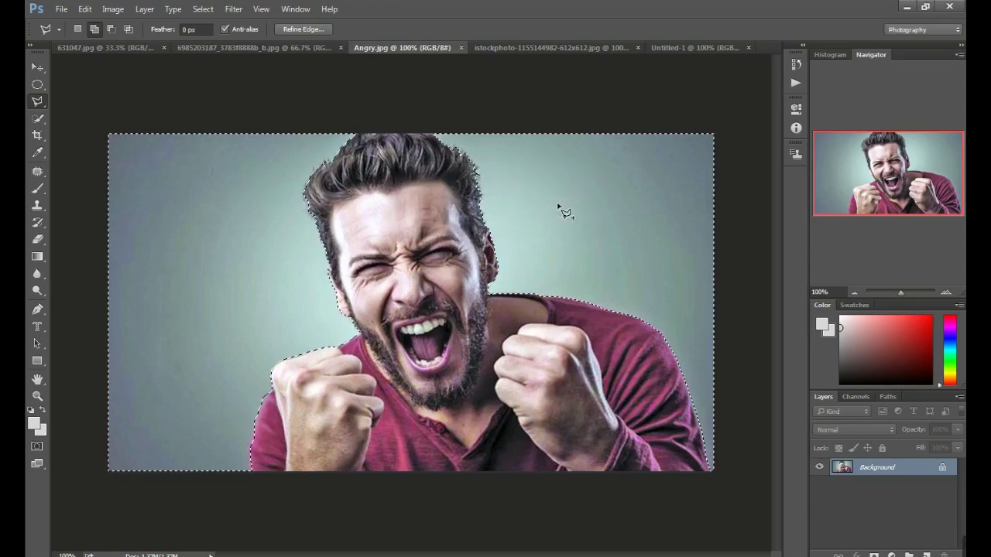
Unlock the background as Layer 0, delete the grey backdrop, and deselect
double_click(886, 468)
click(608, 182)
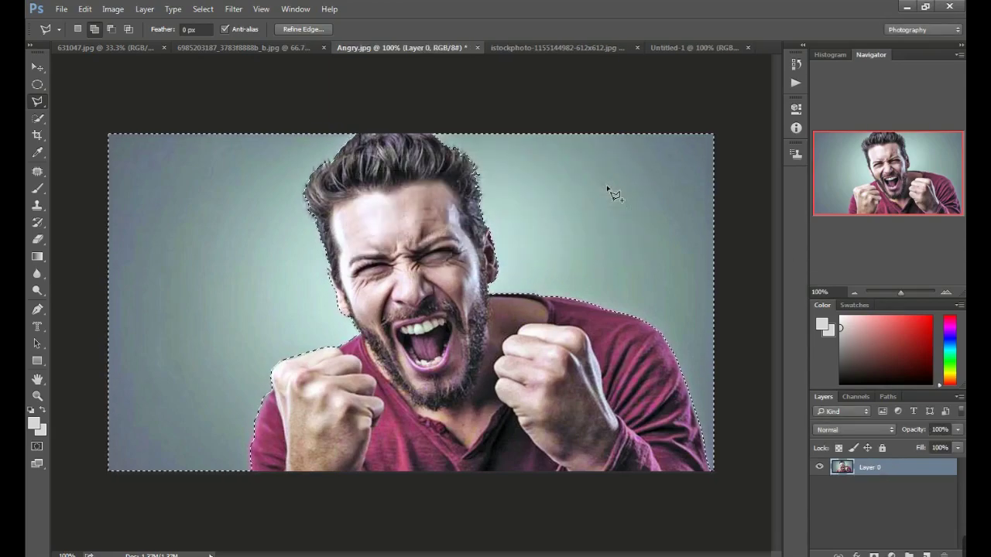
key(Delete)
right_click(564, 180)
click(596, 188)
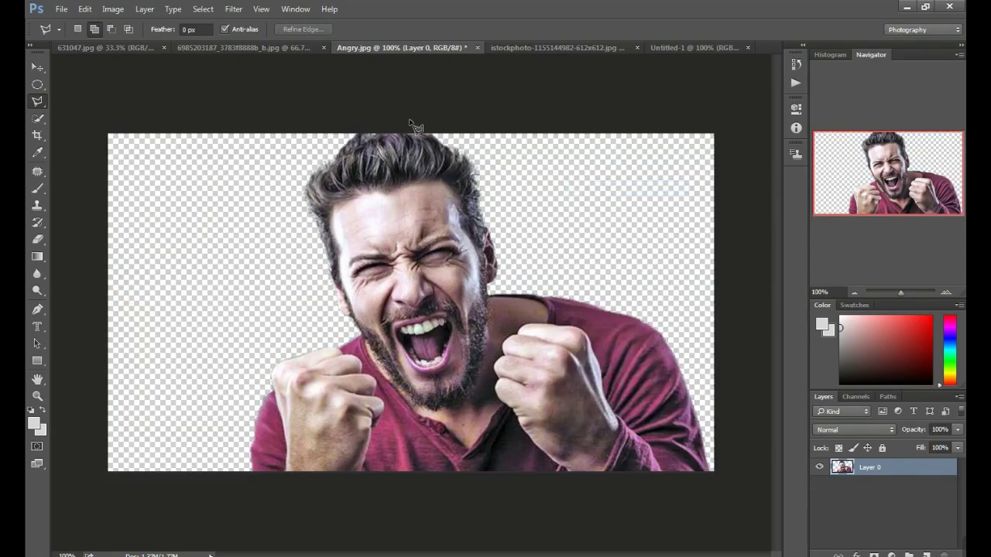
Drag the misty forest photo into the Untitled-1 canvas with the Move tool
click(266, 49)
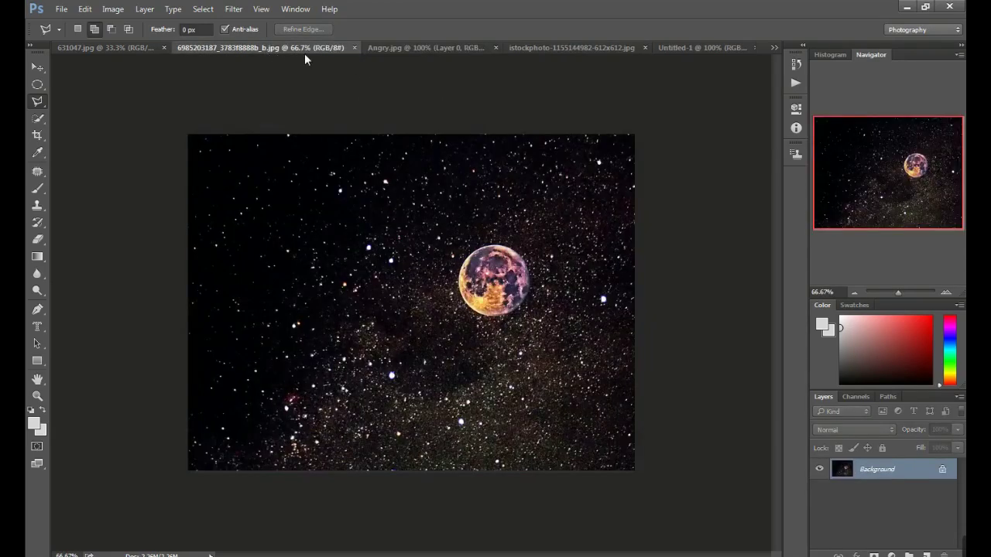
click(550, 53)
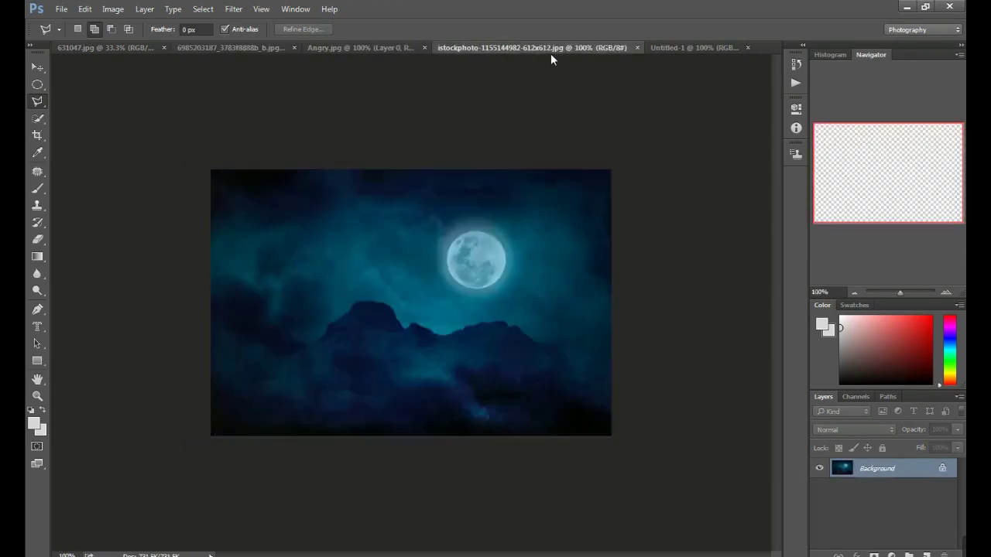
click(662, 48)
click(133, 47)
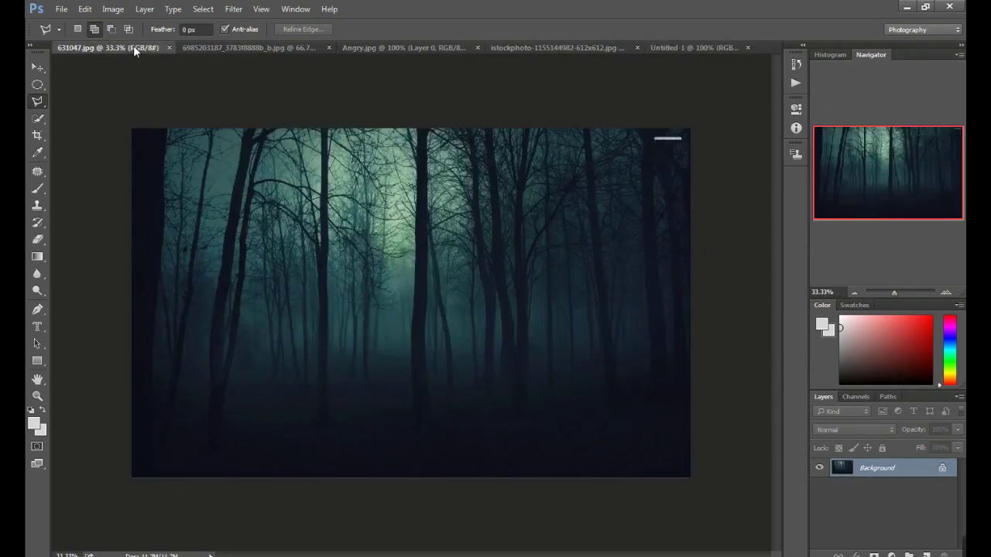
click(689, 49)
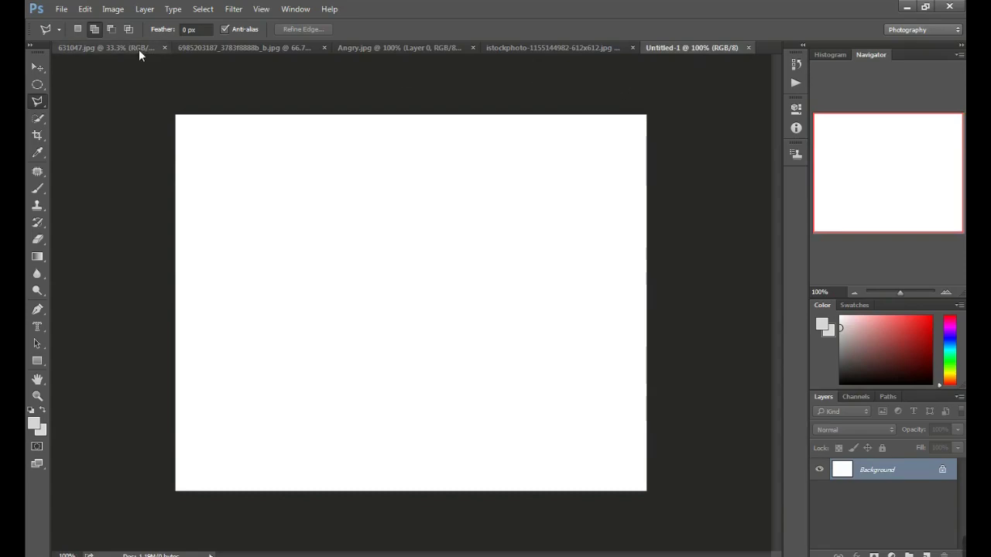
click(139, 50)
click(36, 68)
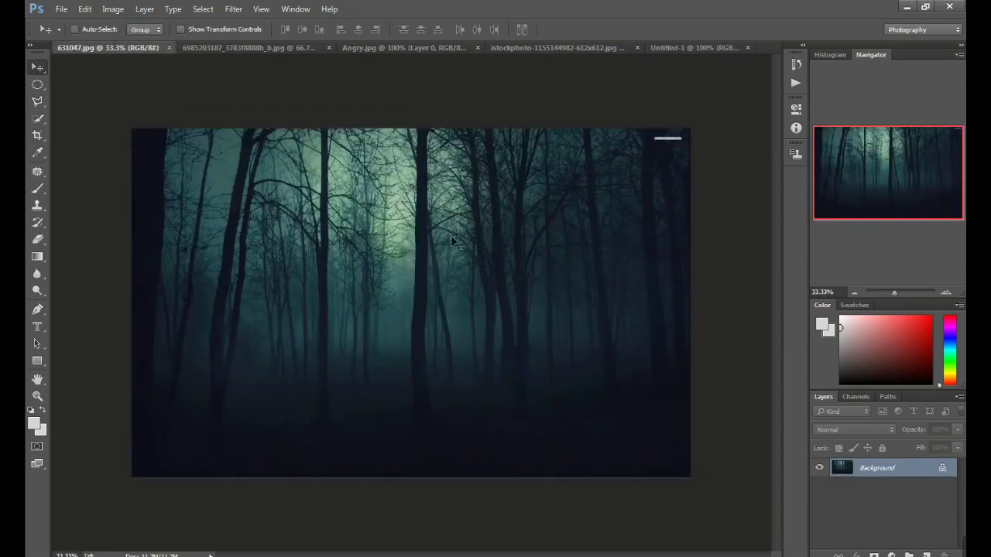
mouse_move(485, 283)
mouse_down()
mouse_move(447, 358)
mouse_move(425, 370)
mouse_up()
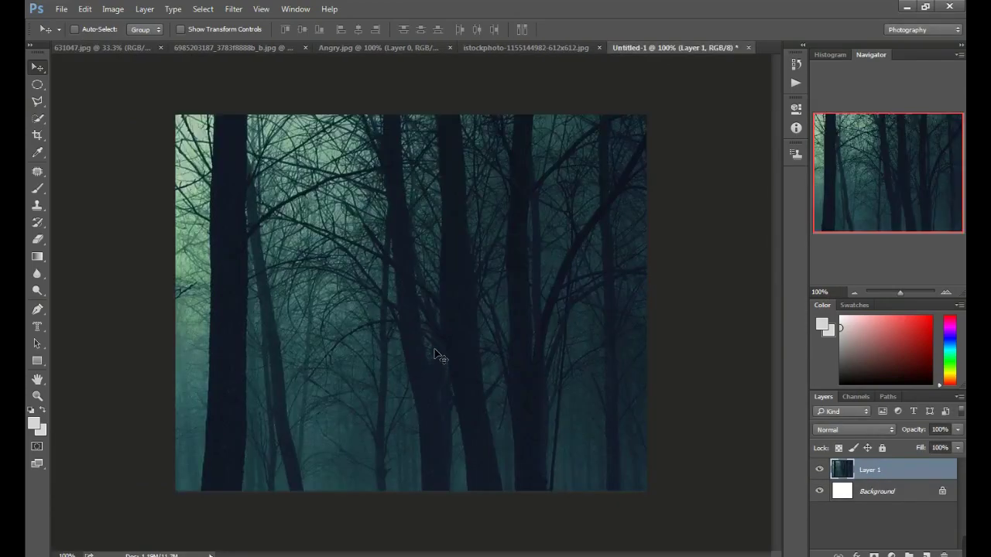
Free-transform the forest layer to span the canvas, leaving a white strip on top
key(ctrl+t)
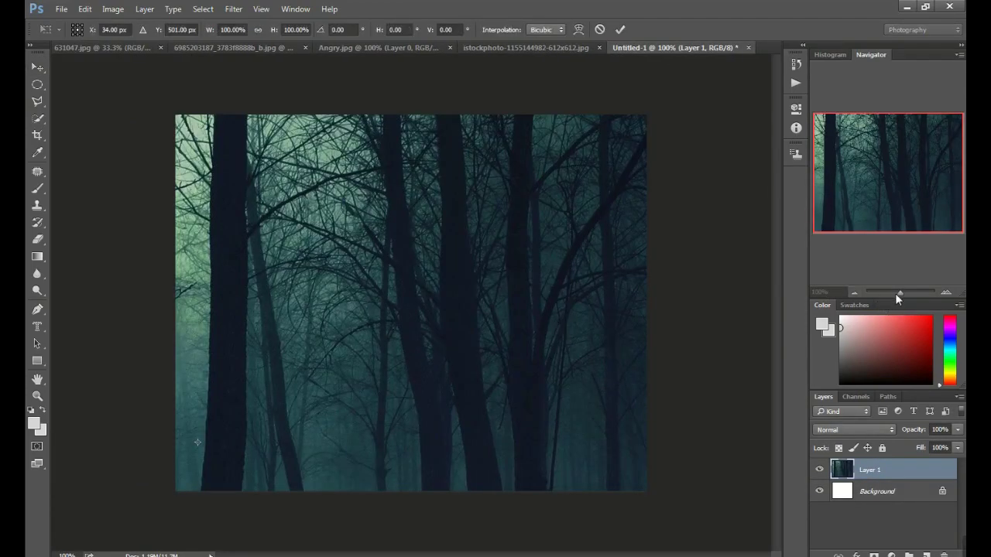
drag(895, 294, 891, 291)
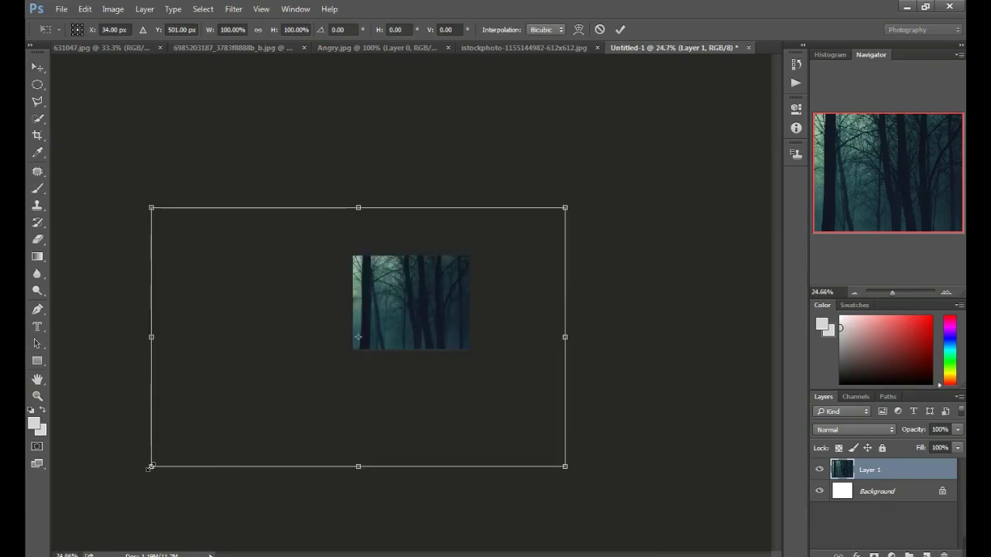
drag(151, 467, 298, 376)
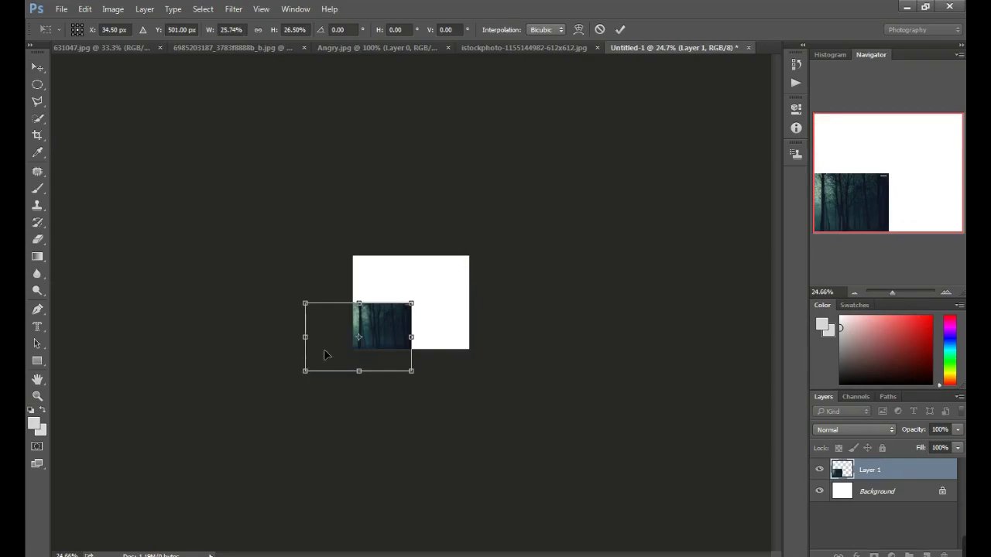
drag(358, 348, 408, 313)
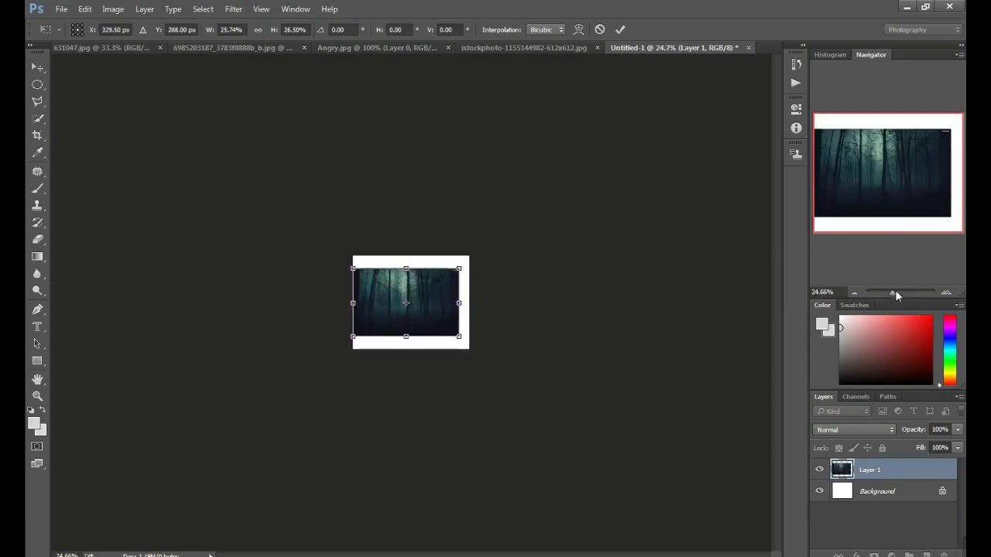
drag(895, 293, 898, 293)
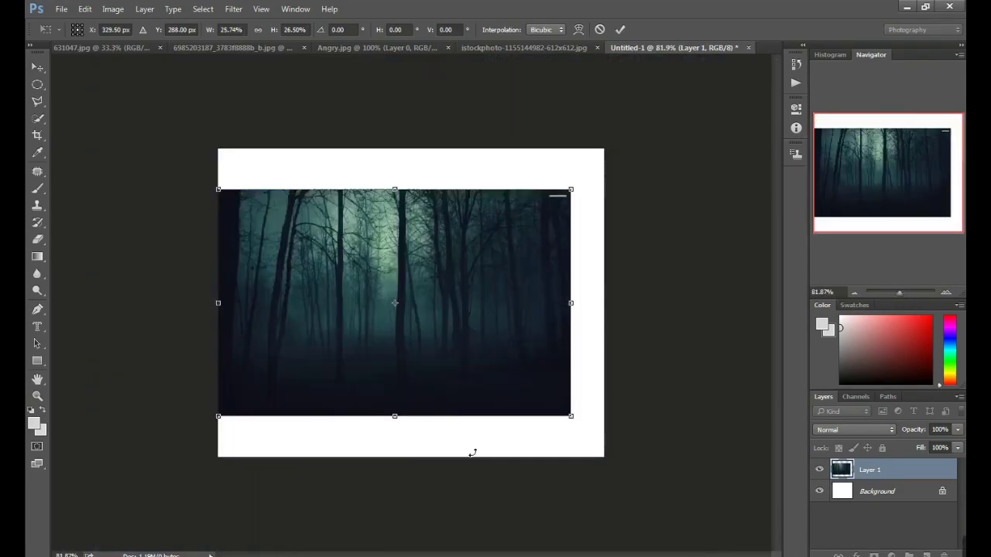
mouse_move(574, 413)
mouse_down()
mouse_move(620, 488)
mouse_move(621, 469)
mouse_up()
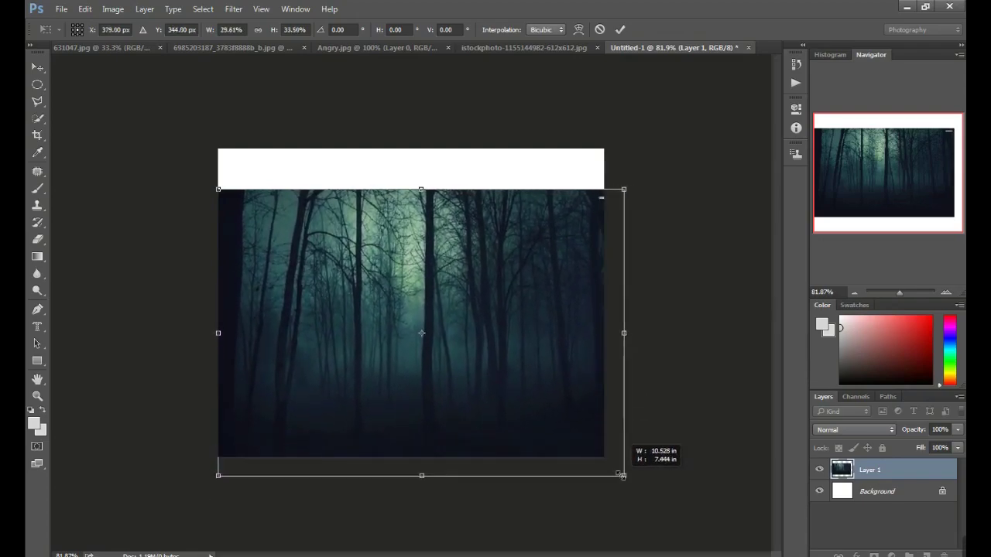
mouse_move(469, 284)
mouse_down()
mouse_move(474, 343)
mouse_move(466, 294)
mouse_move(449, 294)
mouse_up()
Commit the forest transform and set the foreground colour to navy 151b28 sampled from the forest
click(620, 30)
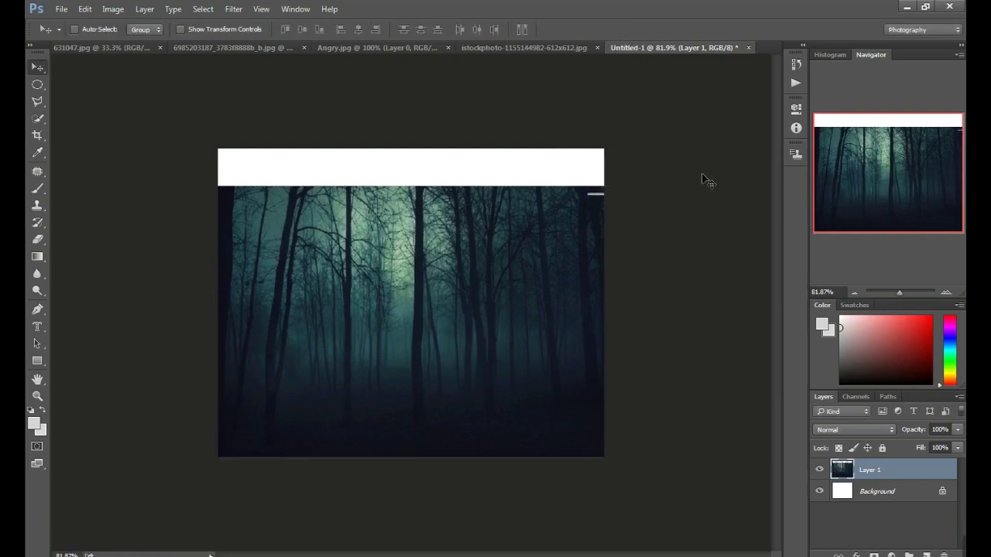
double_click(847, 491)
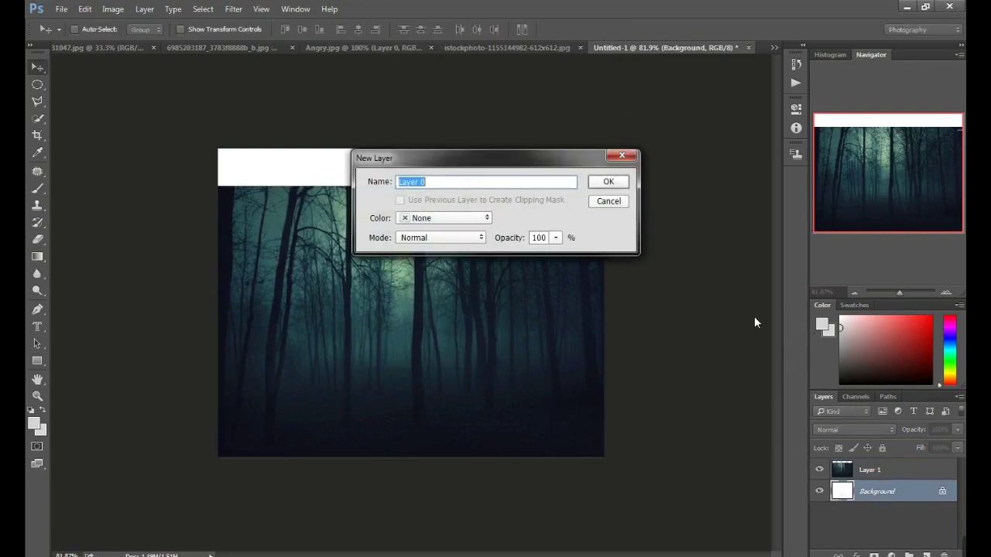
click(611, 202)
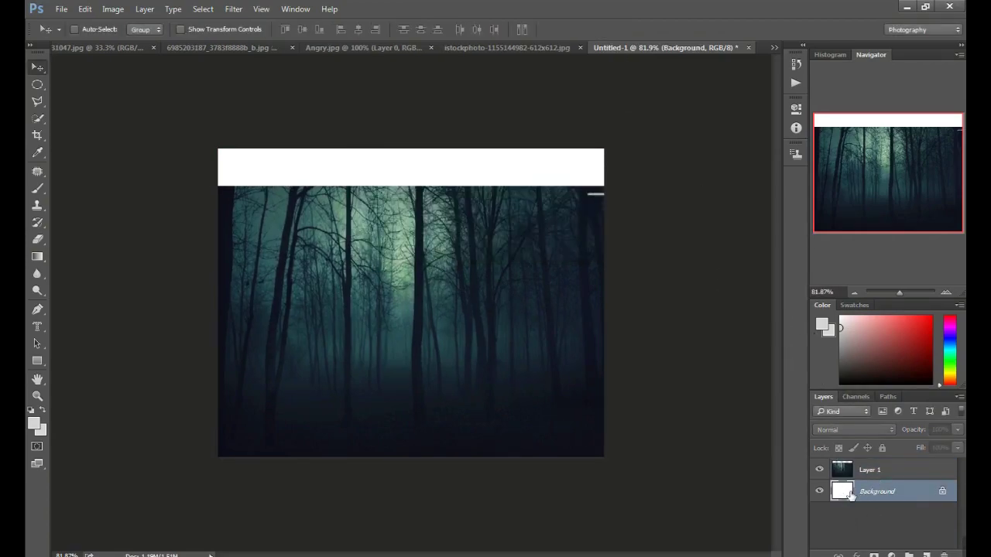
click(822, 325)
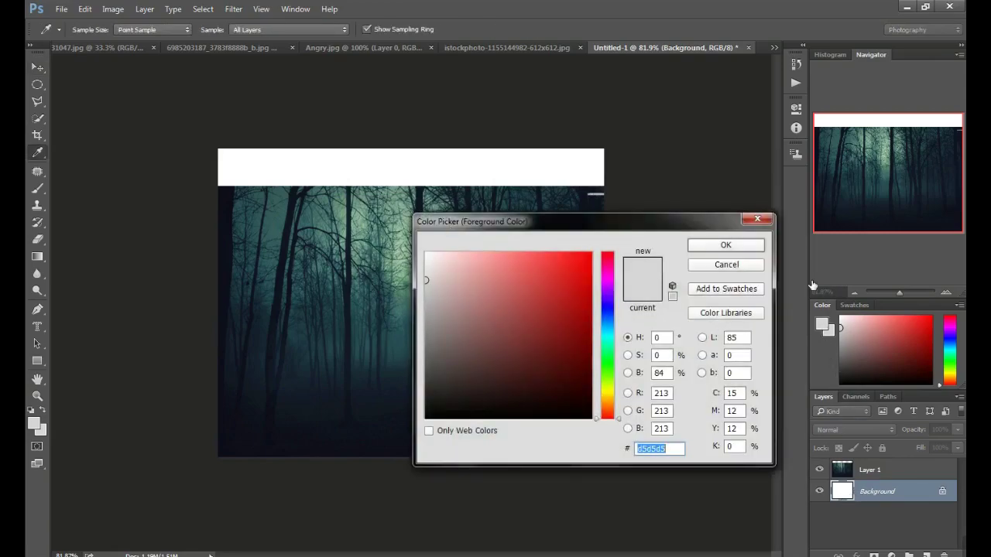
click(307, 398)
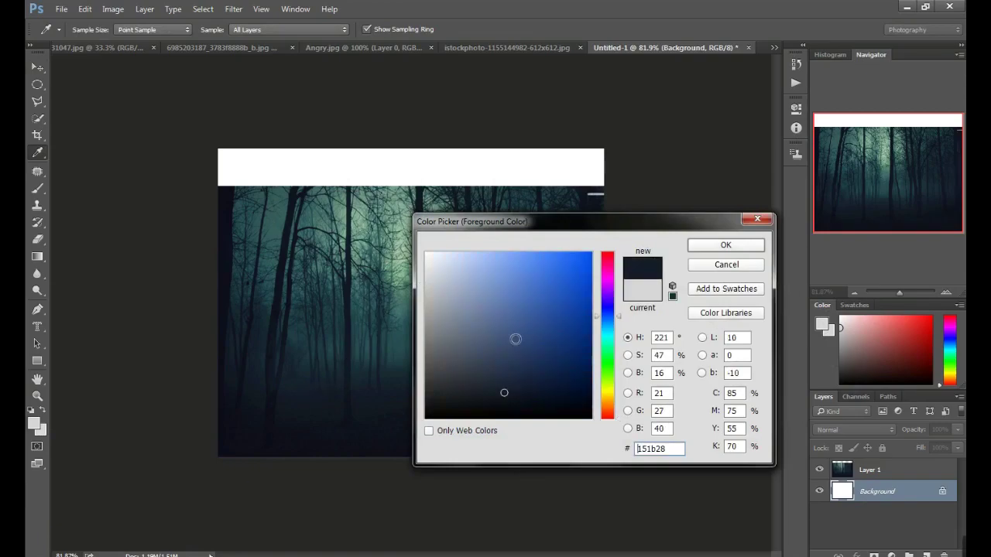
click(725, 245)
key(v)
Make the background colour navy too and gradient-fill the white top strip
click(822, 324)
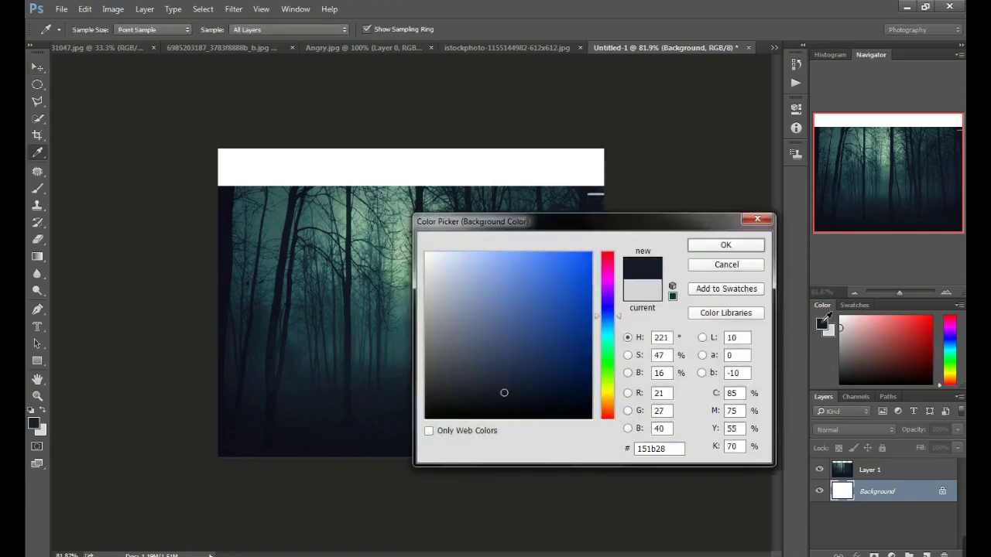
click(724, 244)
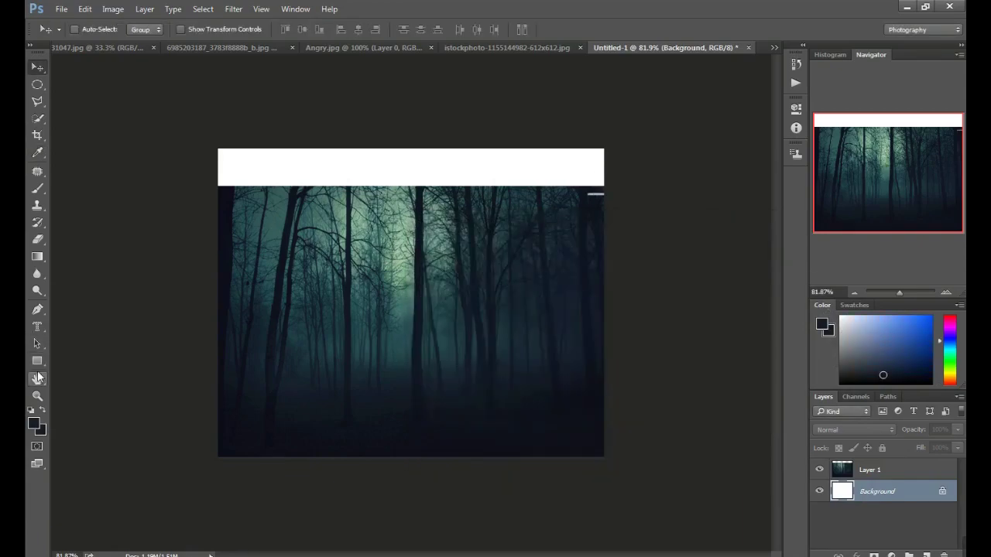
click(39, 259)
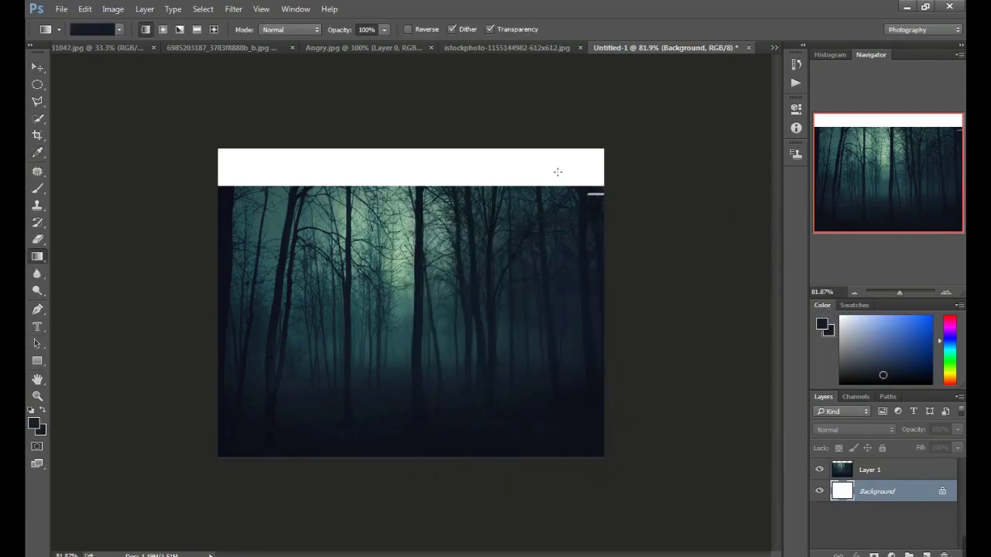
drag(439, 166, 639, 268)
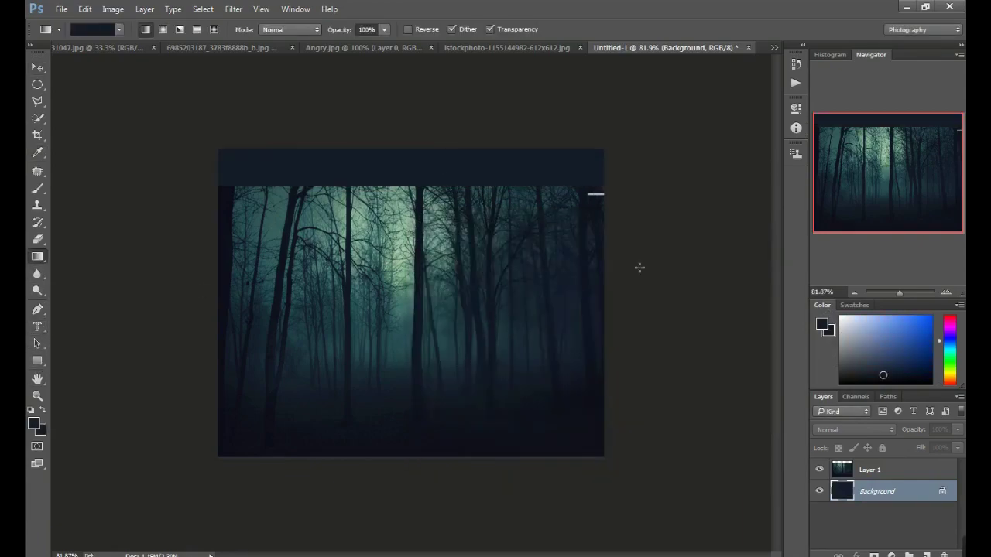
Add a layer mask to Layer 1 and drag a first gradient over the treetops
click(863, 469)
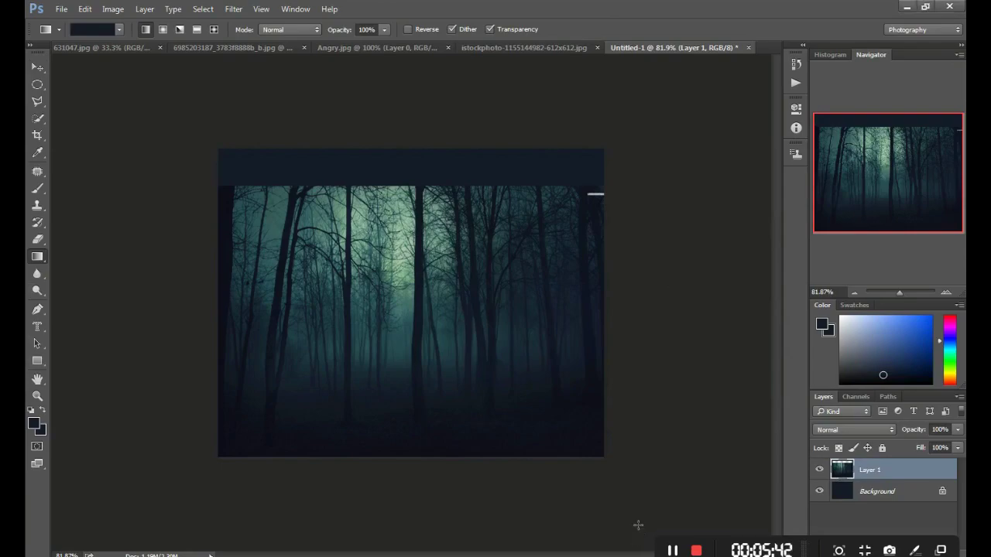
click(898, 491)
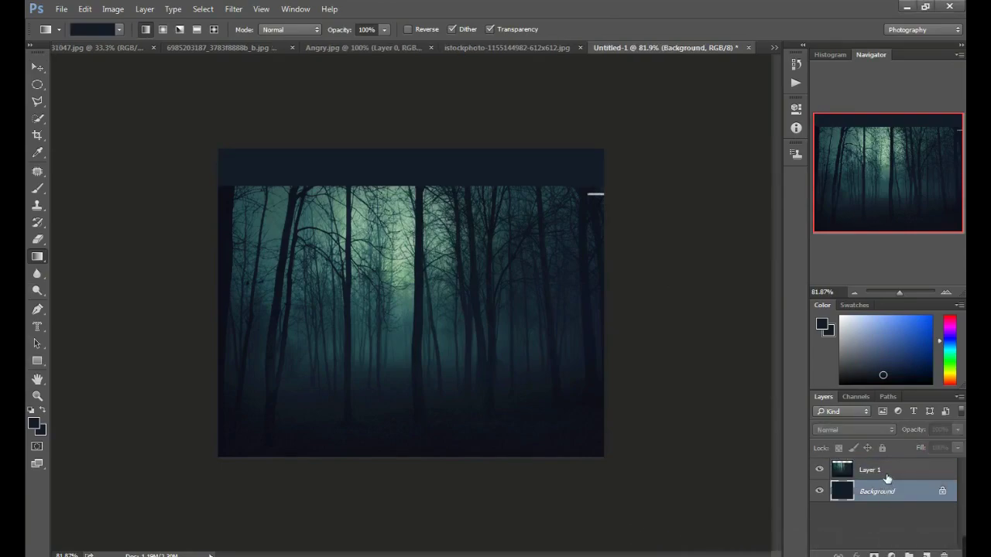
click(882, 471)
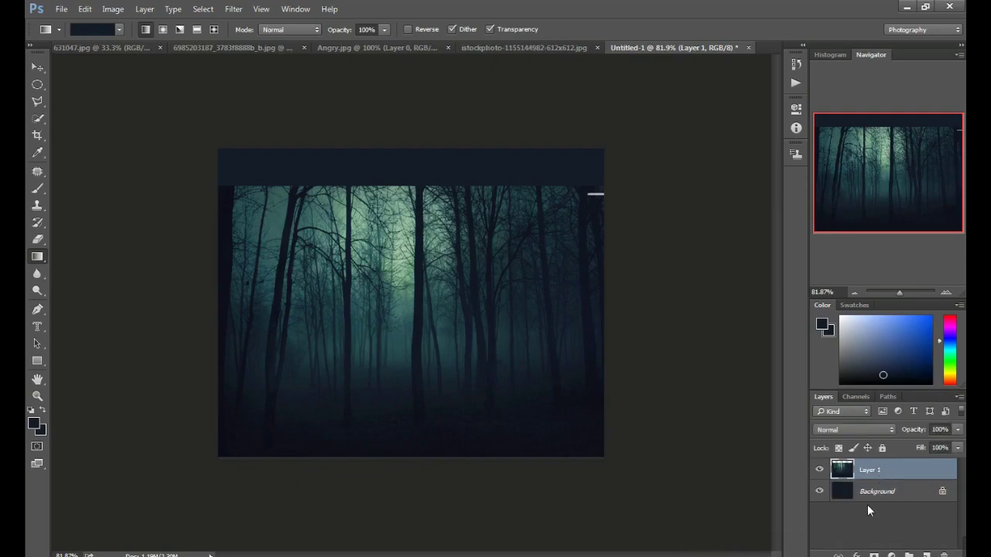
click(874, 554)
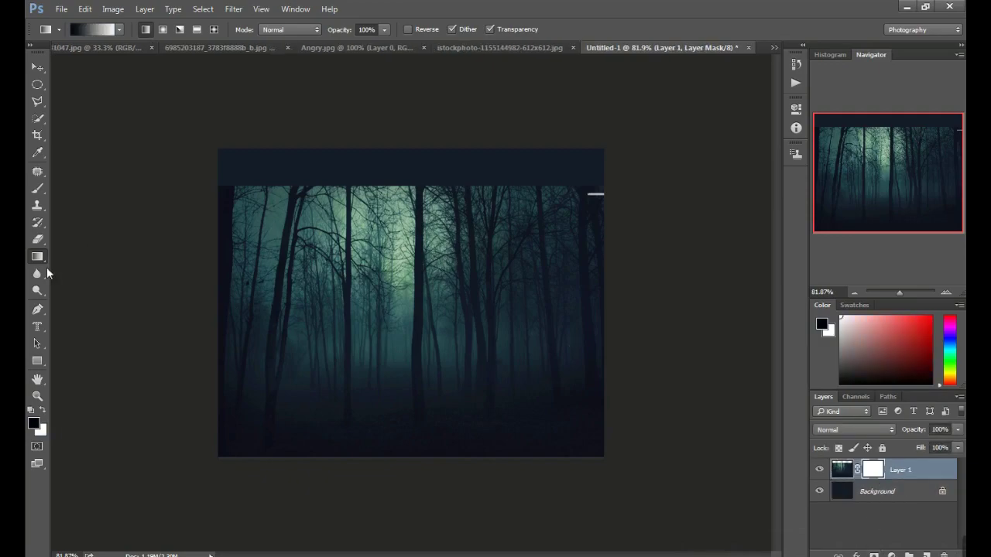
drag(428, 165, 416, 268)
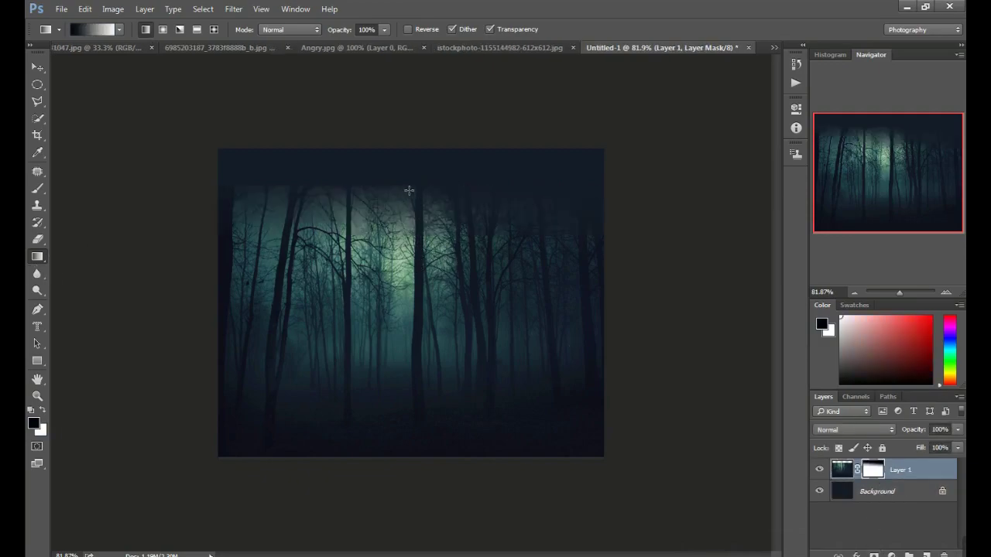
Redraw the mask gradient repeatedly until the upper trees fade smoothly into the navy
drag(409, 189, 411, 352)
drag(416, 221, 418, 304)
drag(428, 214, 430, 304)
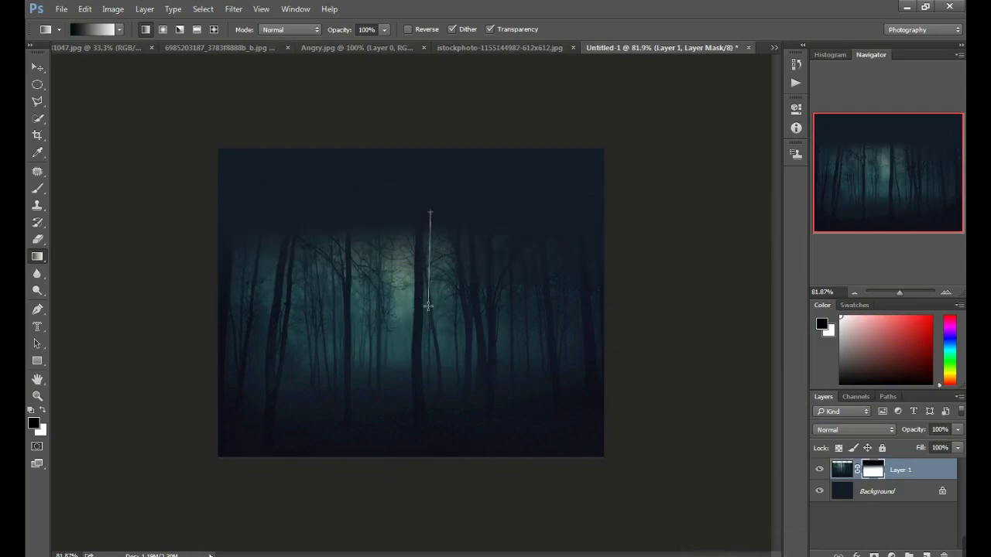
drag(430, 224, 435, 333)
drag(422, 246, 422, 367)
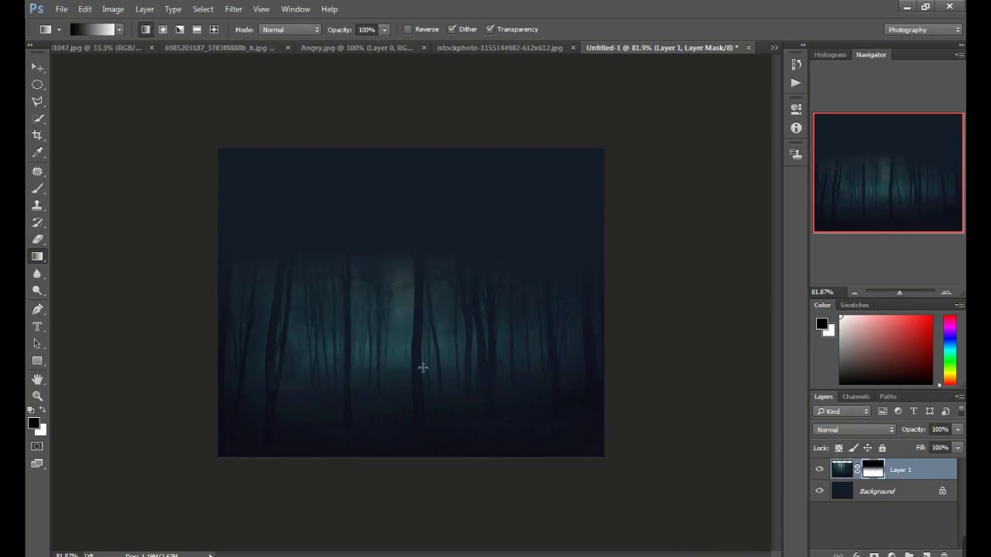
drag(429, 249, 427, 355)
drag(425, 242, 410, 341)
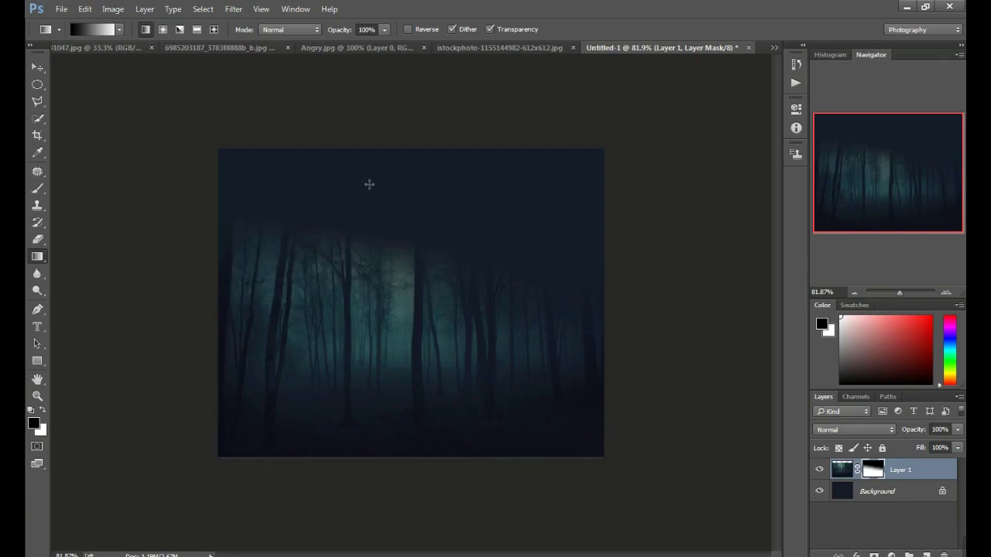
drag(380, 175, 370, 358)
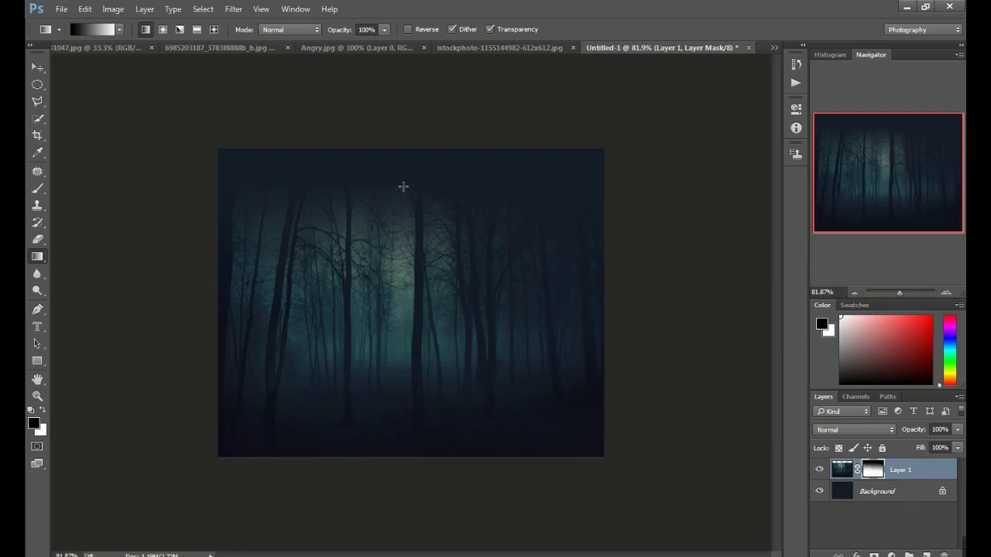
drag(403, 186, 389, 394)
drag(395, 186, 394, 365)
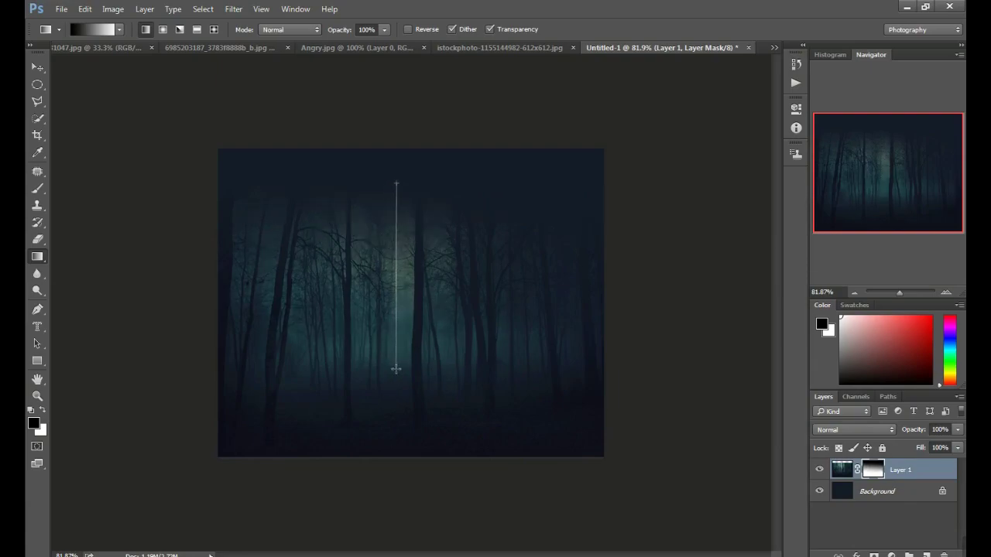
drag(407, 206, 409, 342)
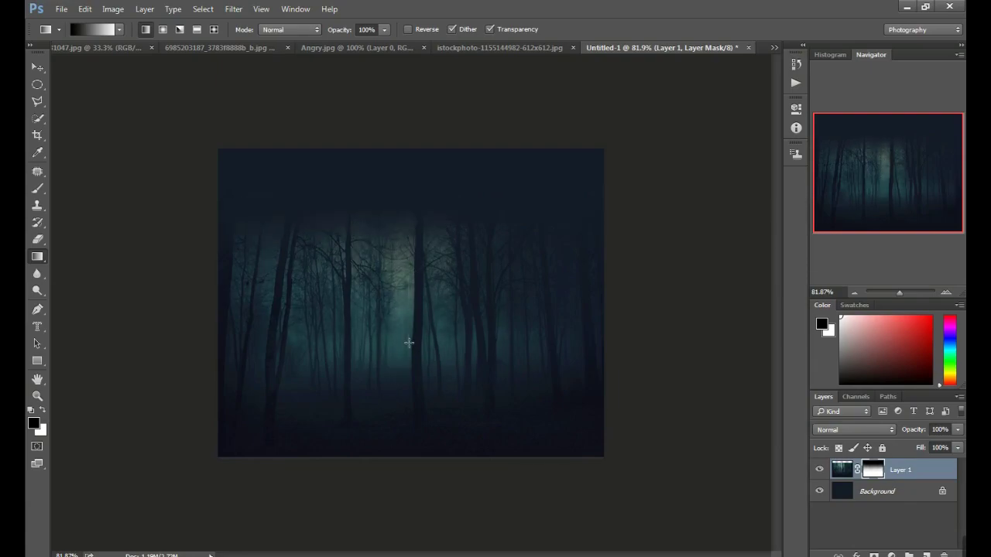
drag(408, 248, 399, 364)
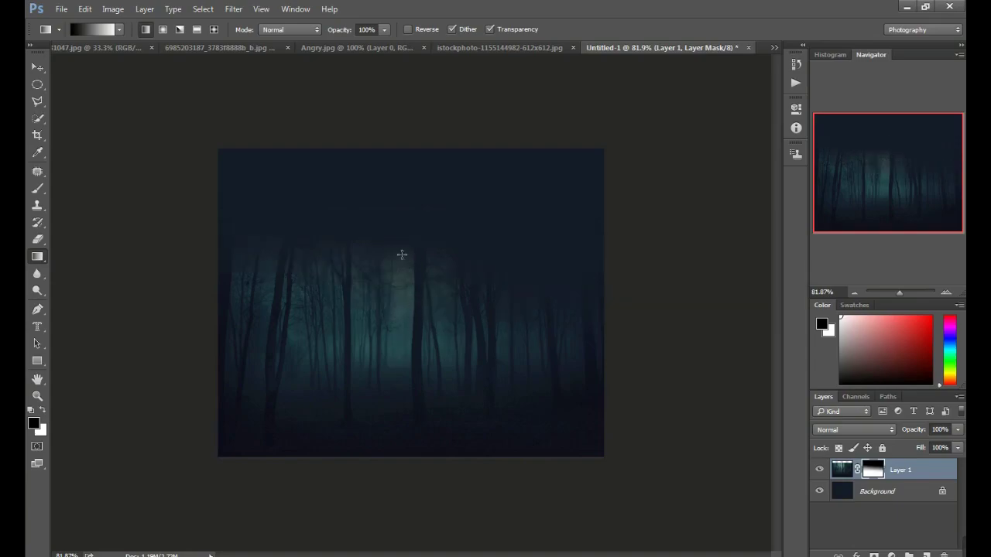
drag(401, 253, 399, 367)
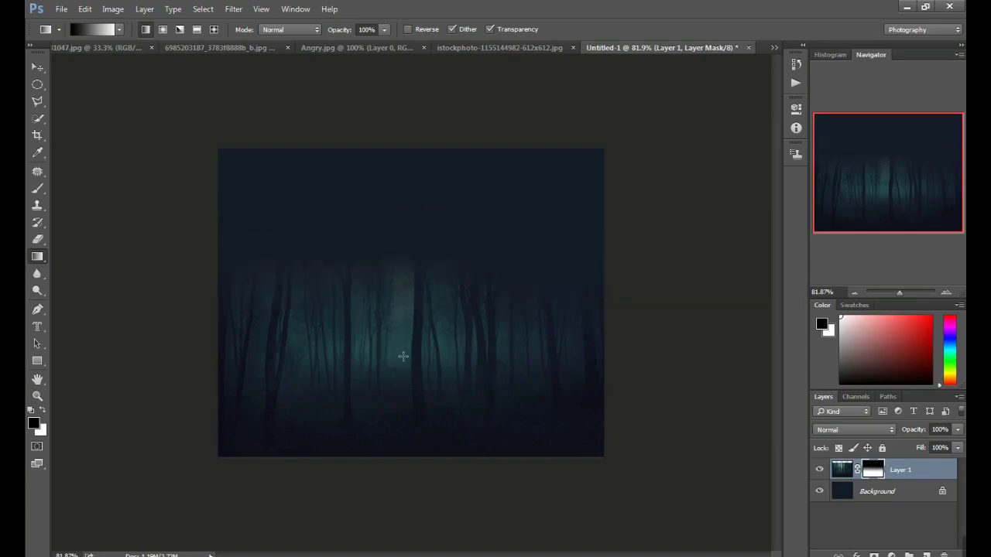
Cycle through the open images, close the original forest photo, and return to Untitled-1
click(335, 48)
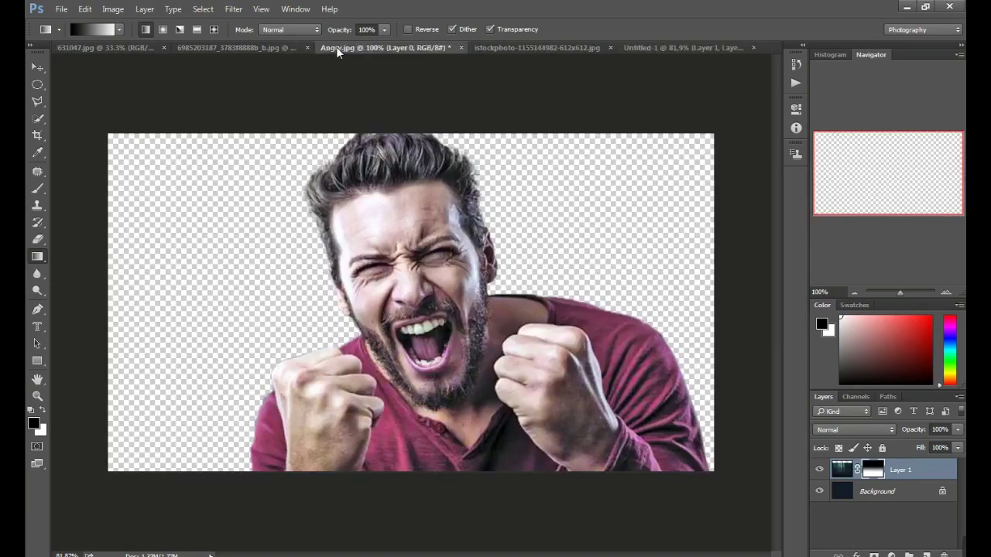
click(500, 47)
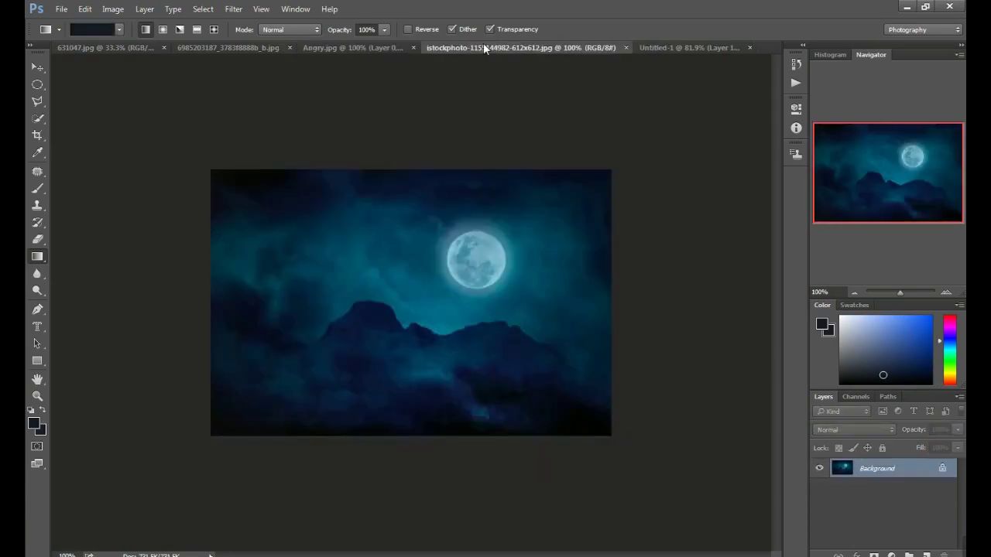
click(669, 48)
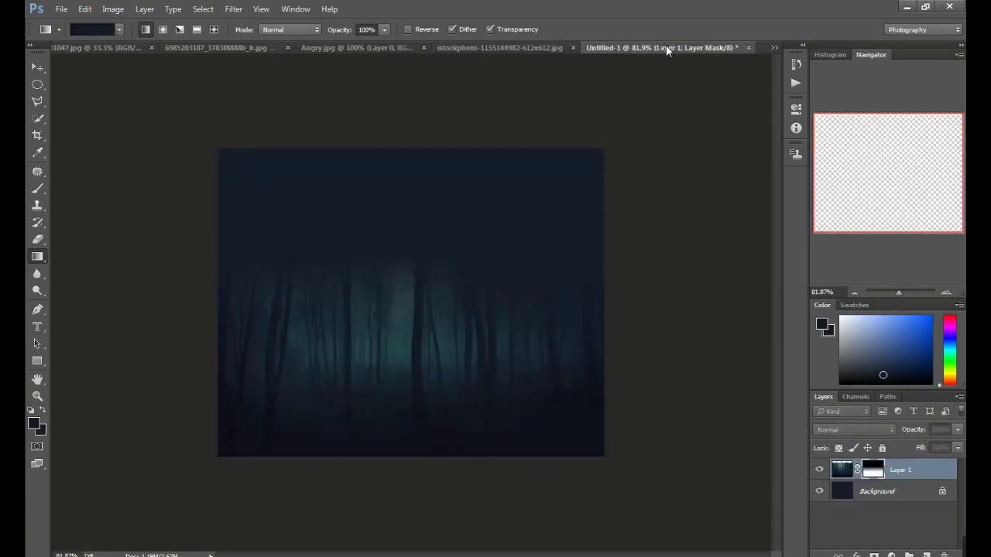
click(130, 49)
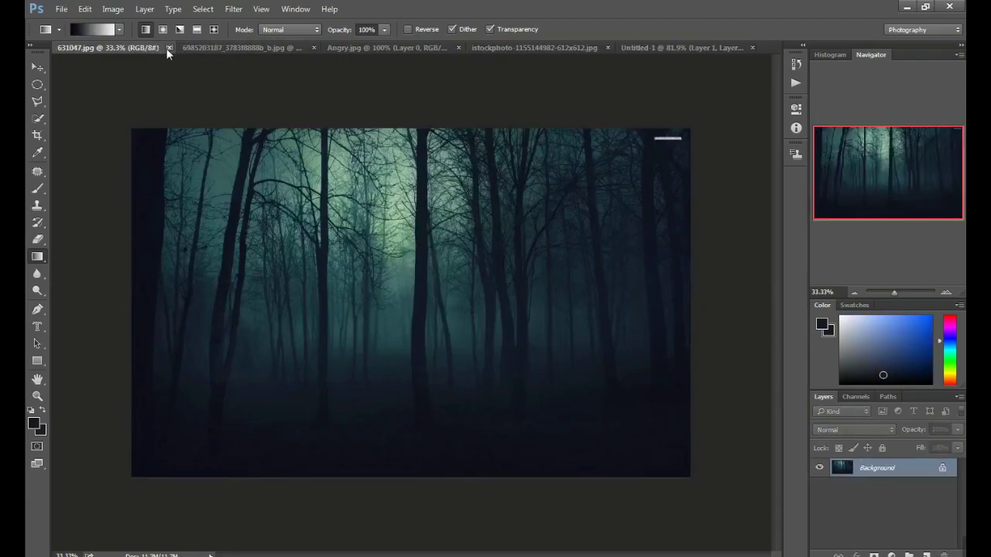
click(169, 47)
click(175, 51)
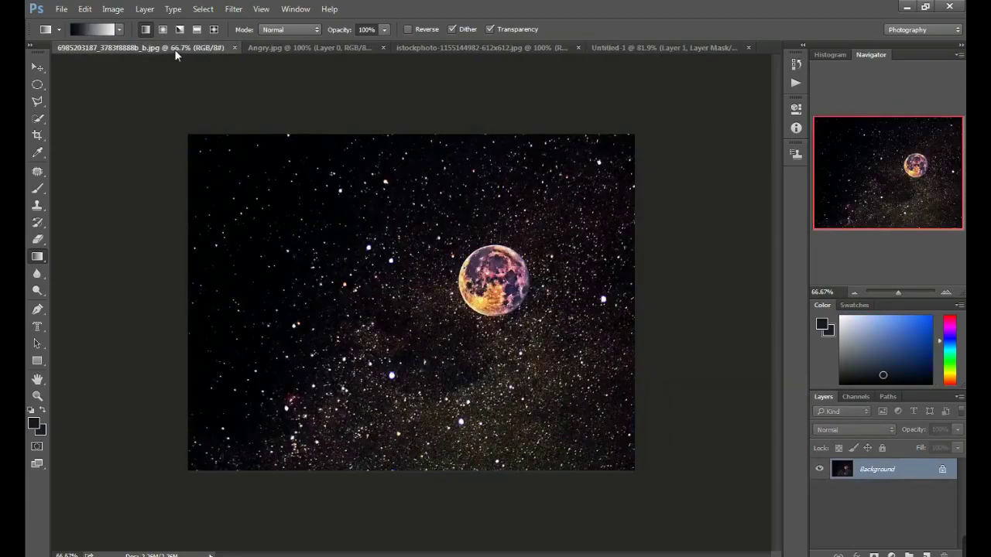
click(302, 50)
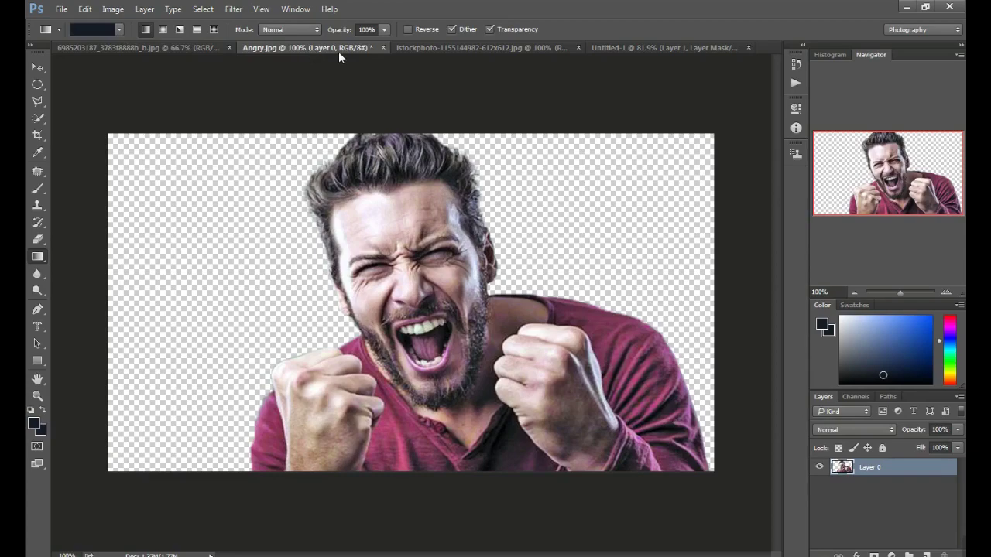
click(433, 45)
click(595, 48)
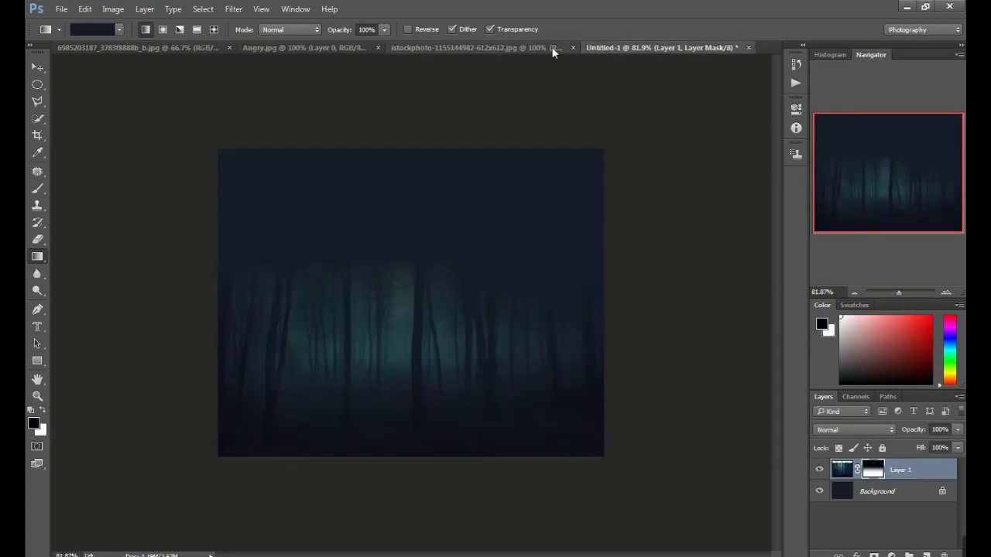
Drag the moon-over-mountains image into Untitled-1 with the Move tool
click(525, 46)
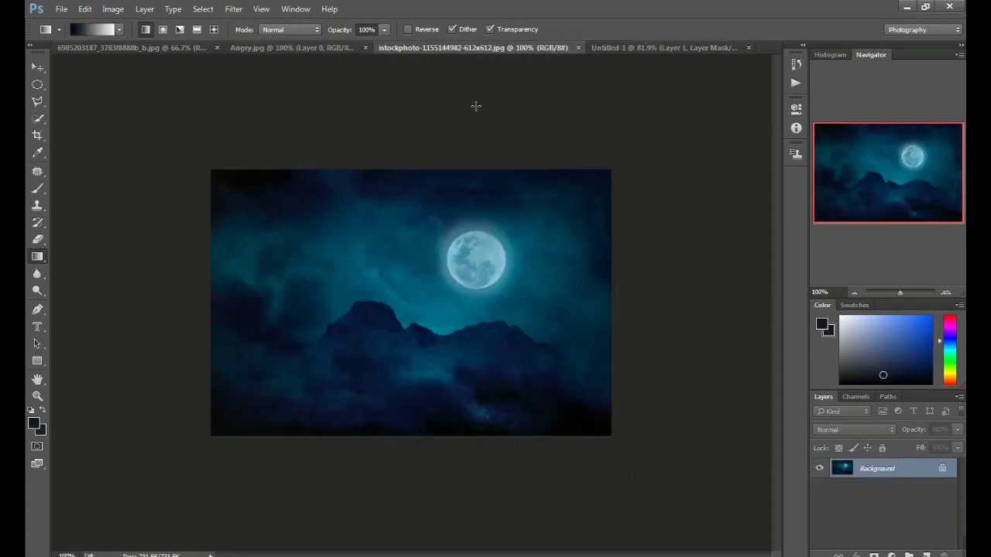
click(36, 70)
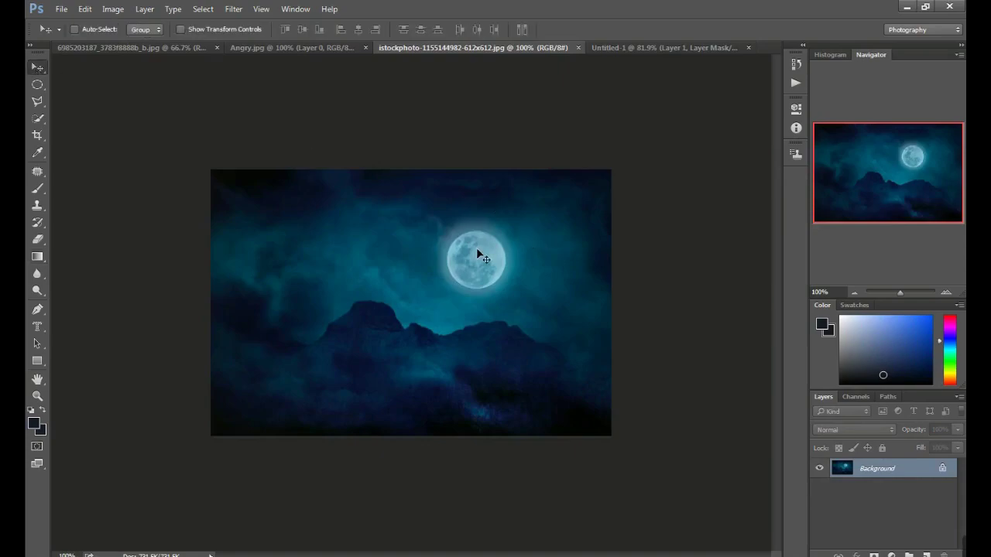
mouse_move(476, 250)
mouse_down()
mouse_move(469, 210)
mouse_move(431, 209)
mouse_up()
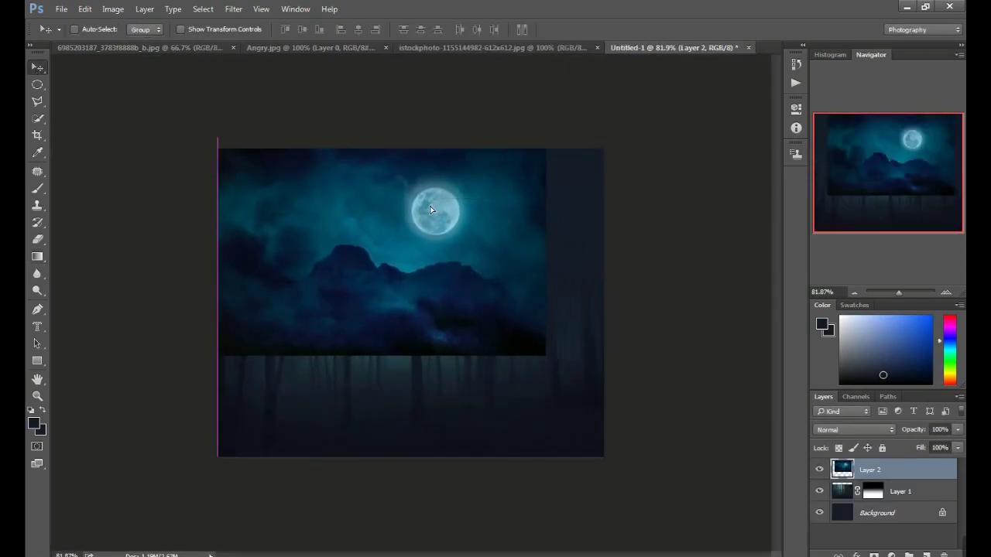
Free-transform the moon-sky layer and enlarge it toward roughly 214%
key(ctrl+t)
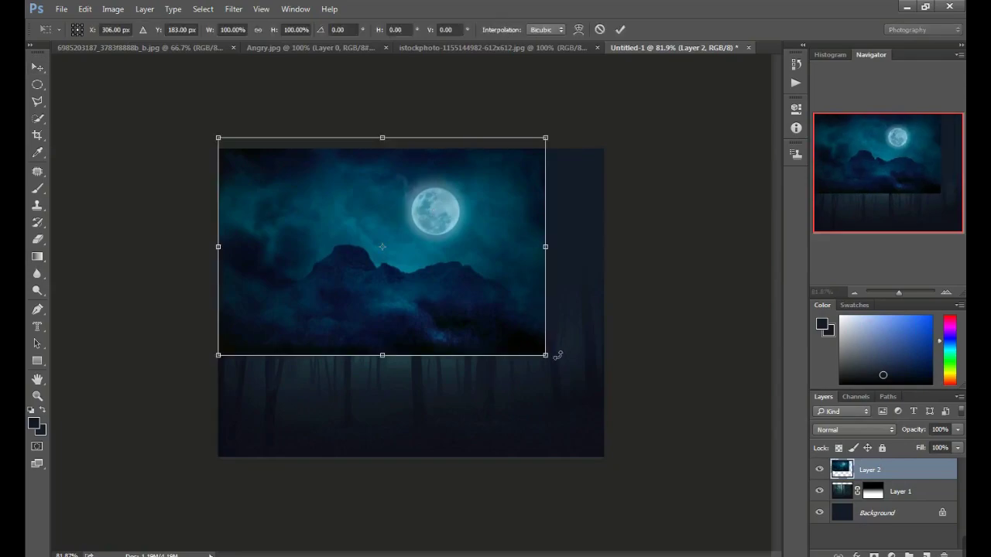
mouse_move(549, 356)
mouse_down()
mouse_move(643, 452)
mouse_move(660, 450)
mouse_up()
drag(659, 137, 748, 76)
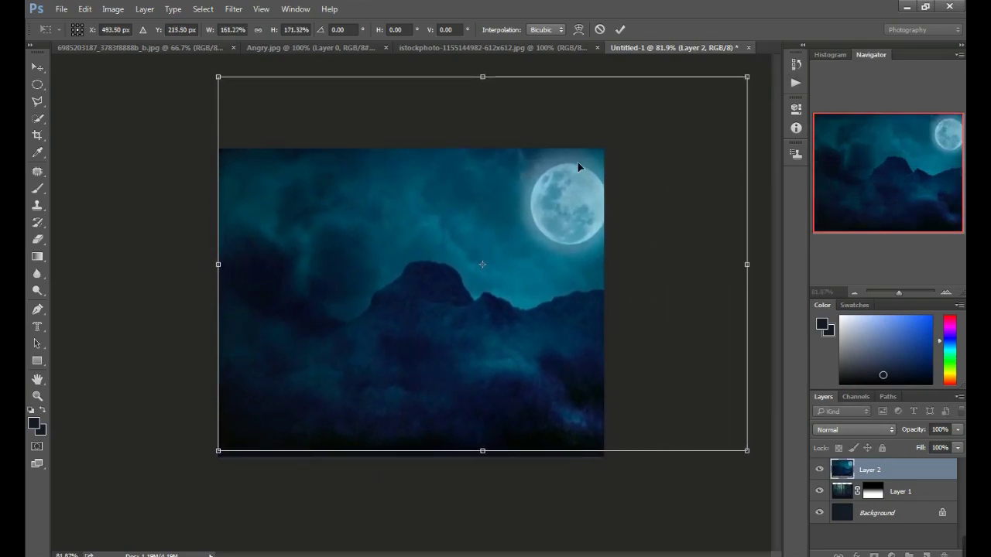
drag(580, 164, 545, 162)
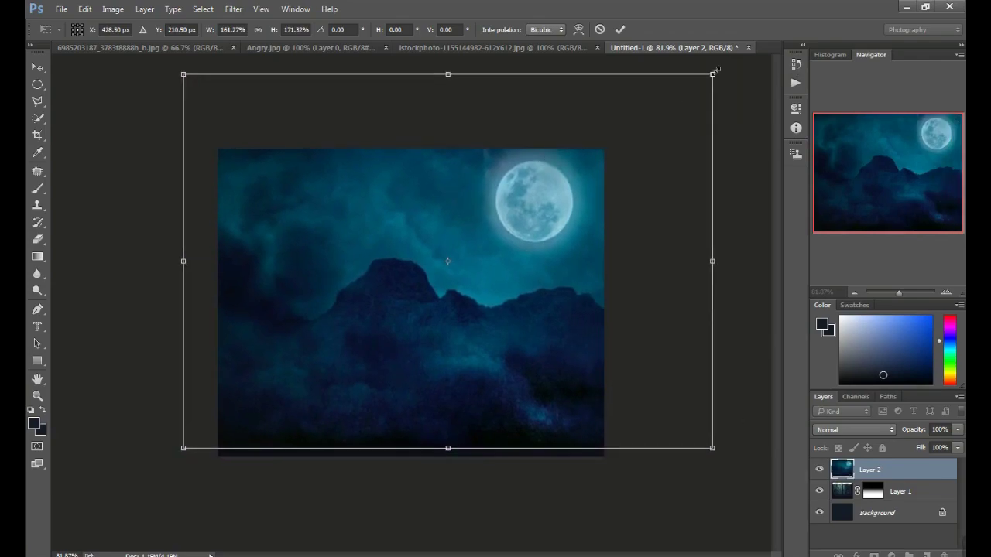
drag(714, 70, 752, 60)
drag(695, 118, 643, 155)
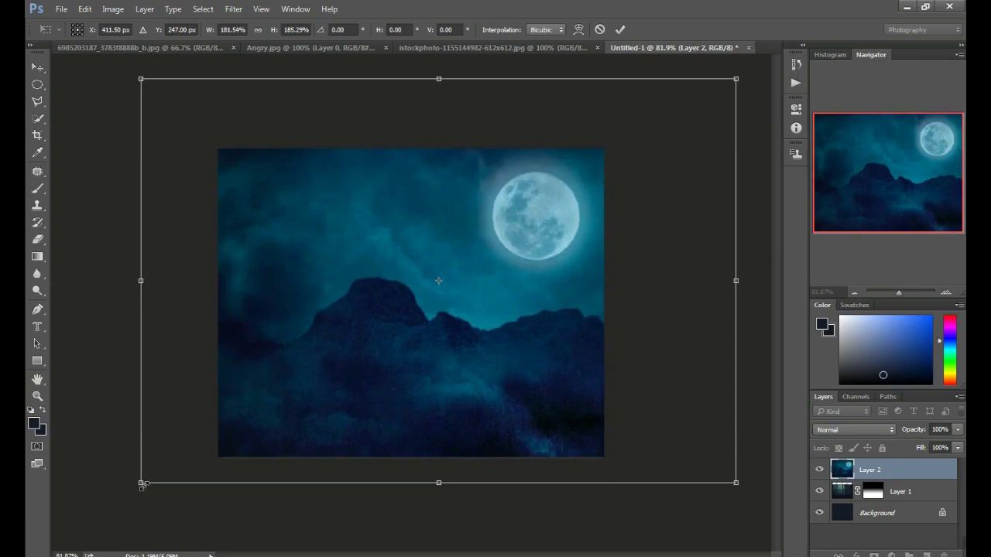
Stretch the sky over the canvas, tilt it about 11°, and shift it up-left
drag(142, 484, 87, 519)
drag(328, 385, 326, 374)
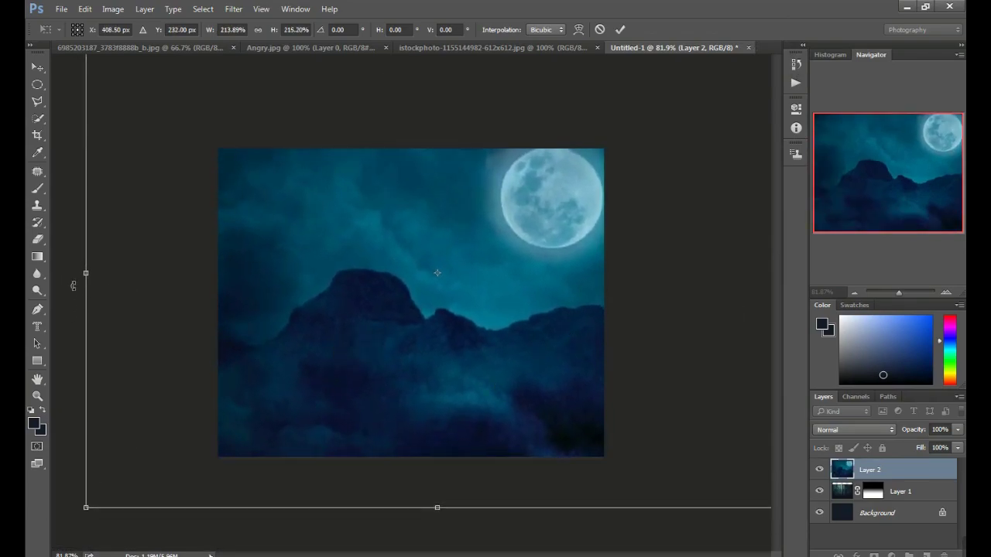
drag(73, 285, 58, 201)
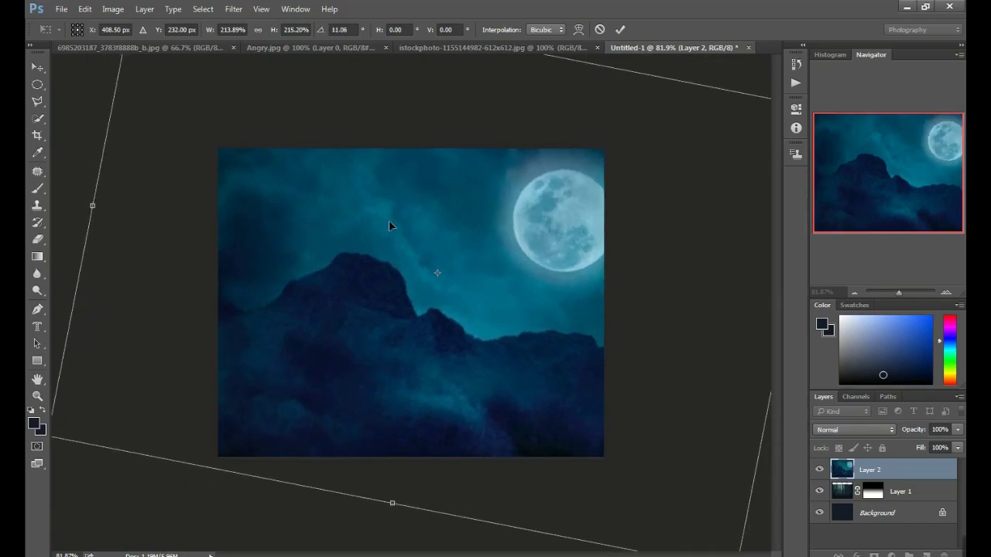
drag(562, 189, 534, 176)
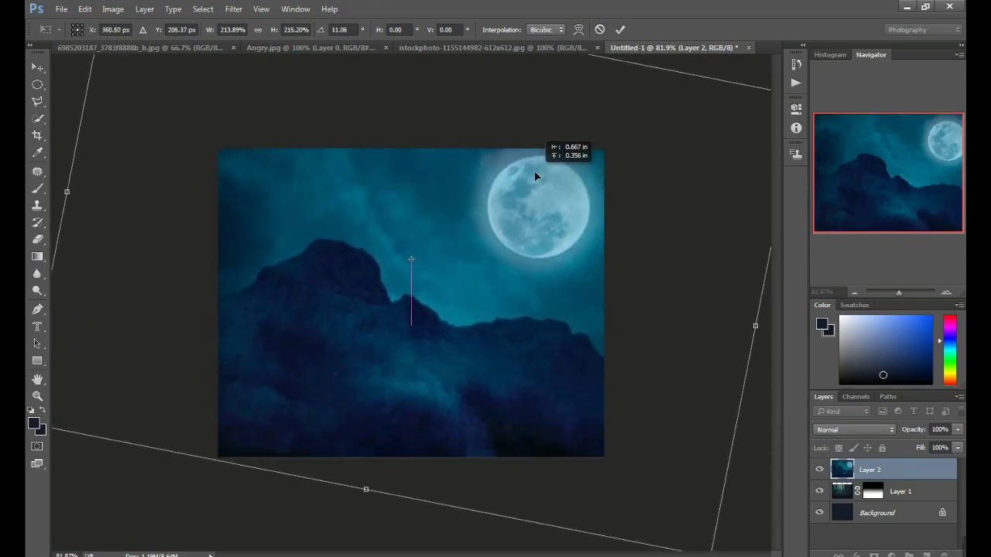
Commit the sky transform, reorder the layers, and add a layer mask to Layer 2
click(620, 29)
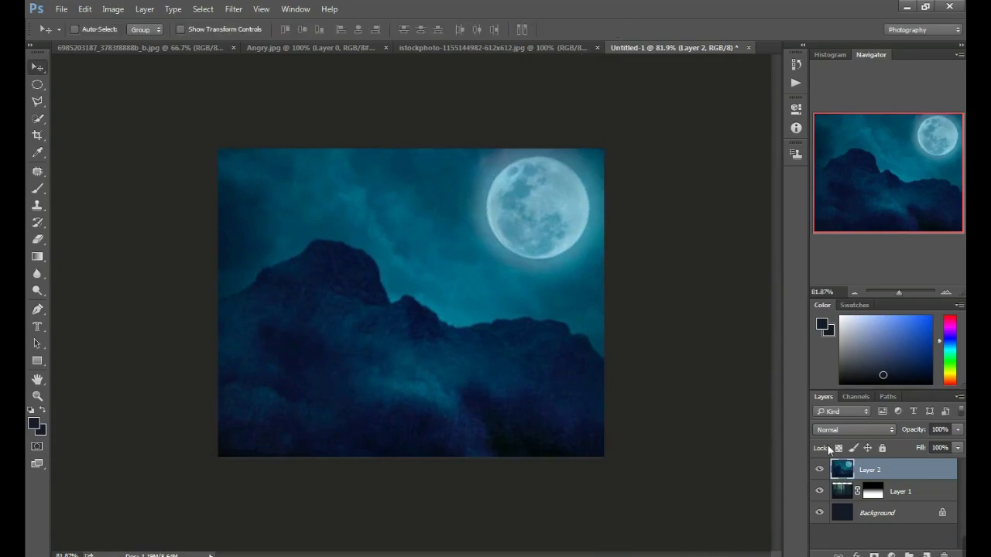
drag(846, 493, 844, 464)
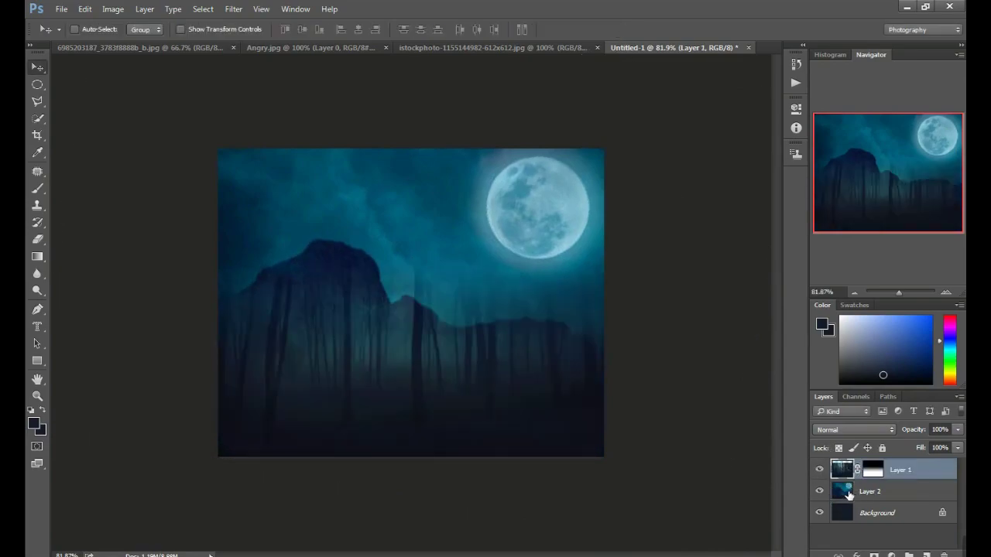
click(851, 497)
click(874, 554)
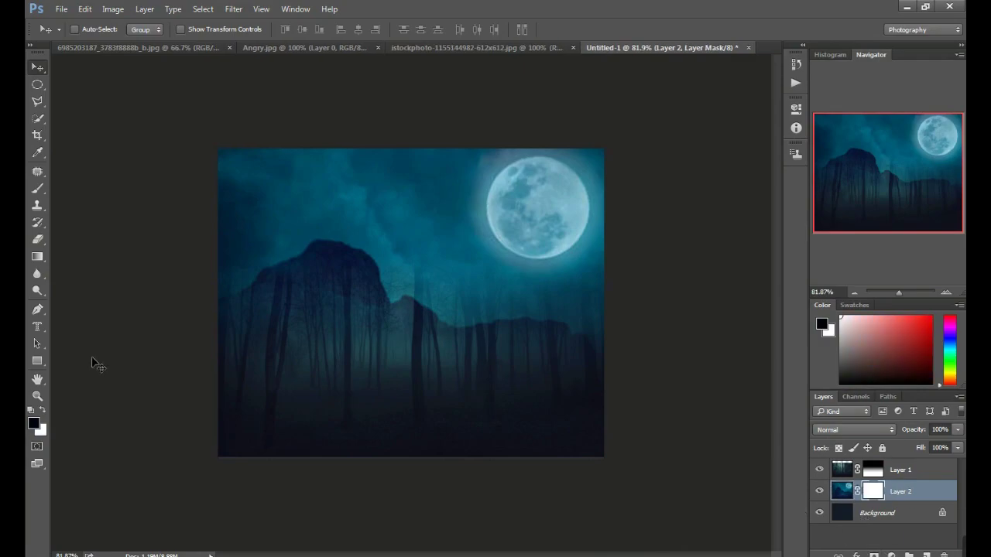
Draw vertical gradients on Layer 2's mask to blend forest and mountains, then stack Layer 2 above Layer 1
click(38, 257)
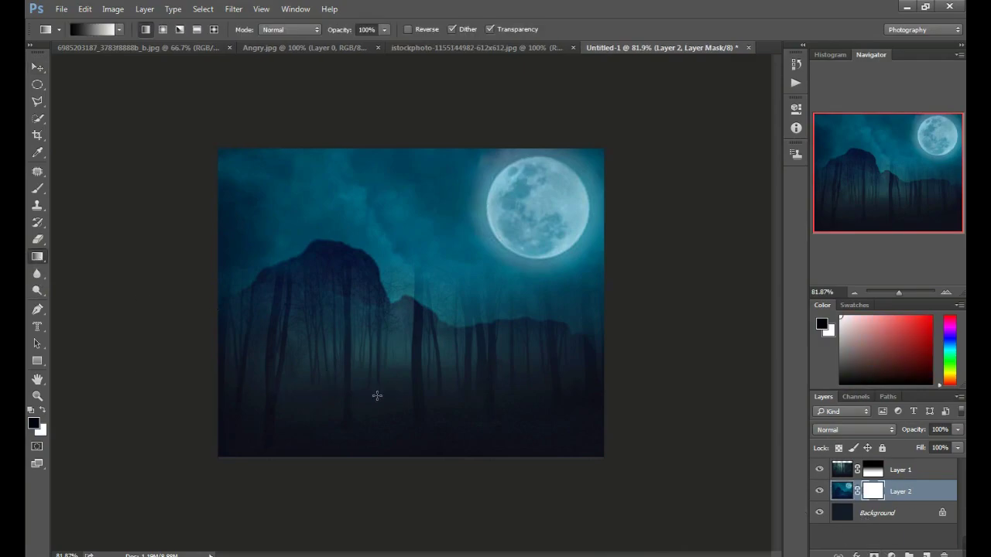
drag(392, 406, 395, 298)
drag(403, 335, 394, 263)
drag(383, 338, 398, 260)
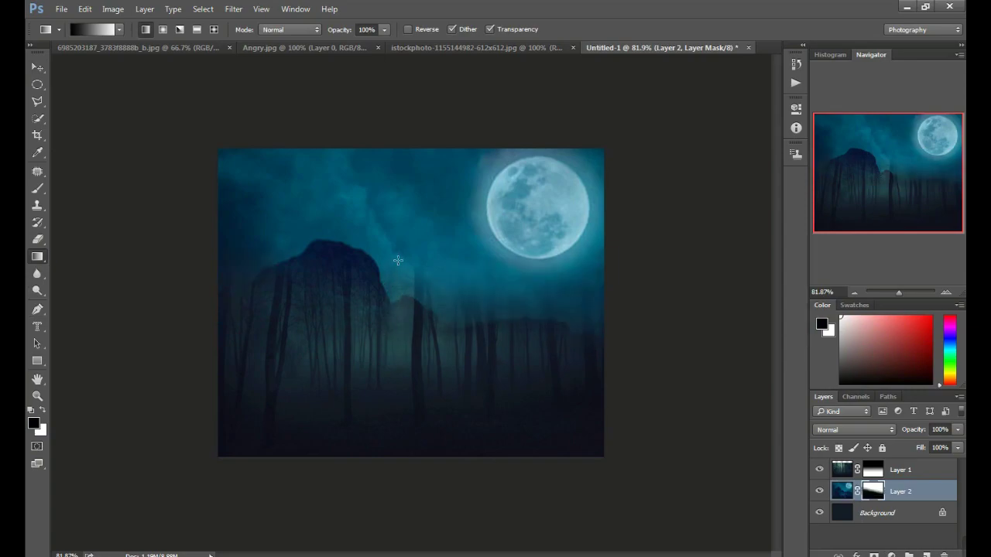
drag(426, 307, 421, 233)
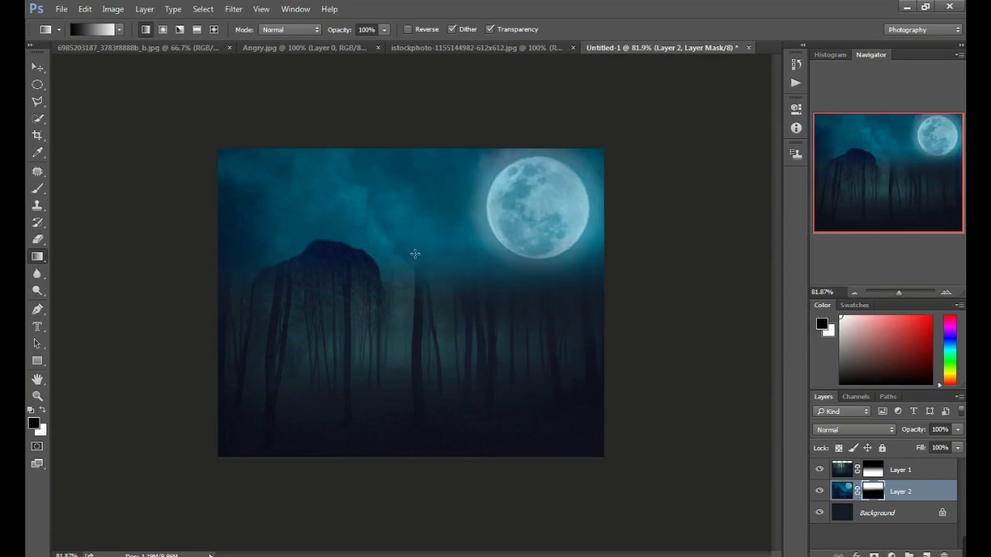
drag(400, 293, 404, 210)
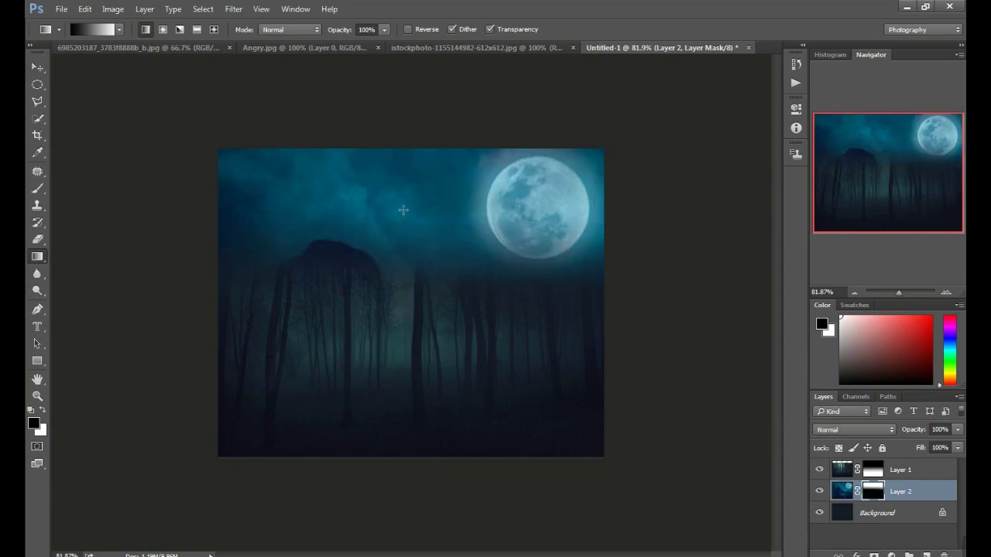
drag(341, 277, 377, 215)
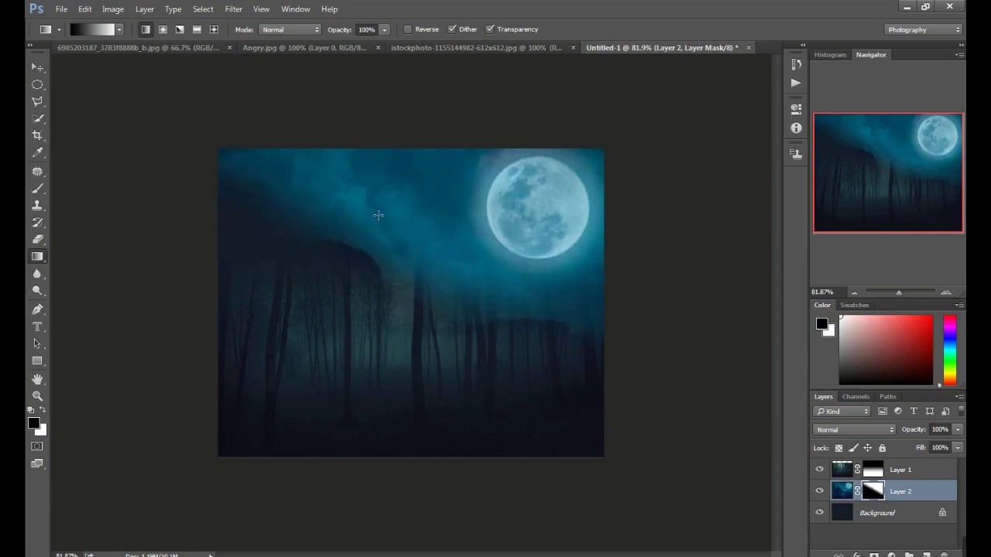
drag(442, 316, 468, 238)
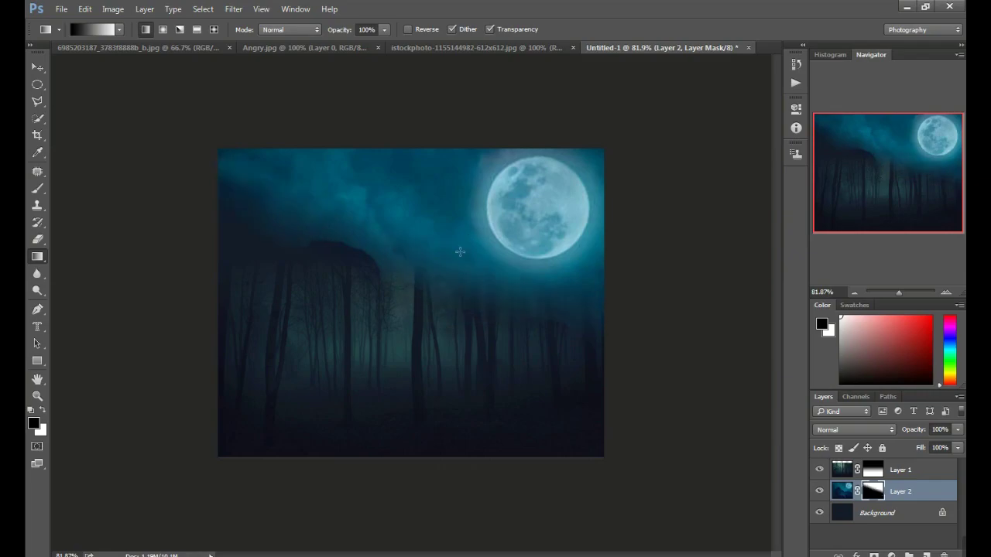
mouse_move(433, 292)
mouse_down()
mouse_move(422, 235)
mouse_move(408, 269)
mouse_up()
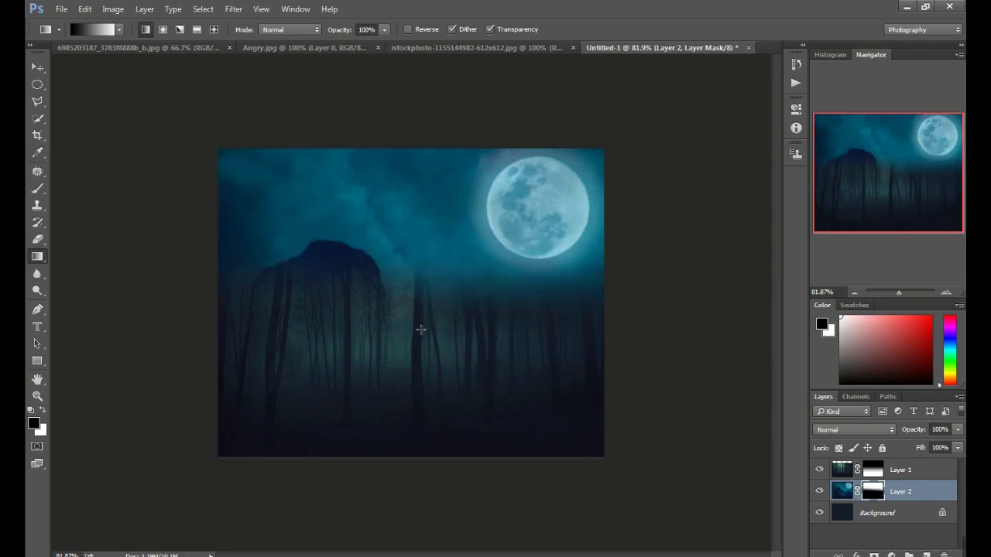
drag(844, 492, 843, 462)
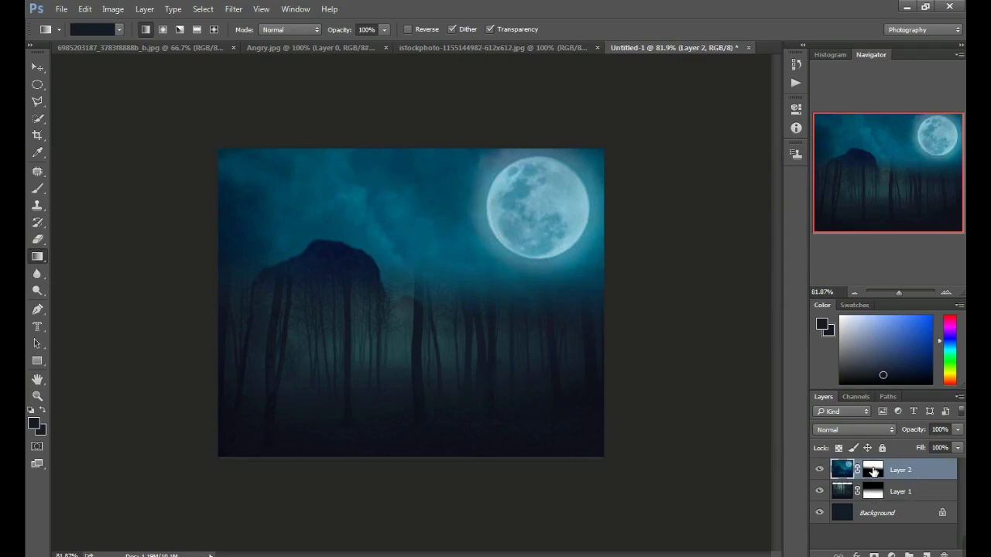
Redraw vertical gradients on Layer 2's mask, undoing two tries, so the forest rises under the moon
click(872, 472)
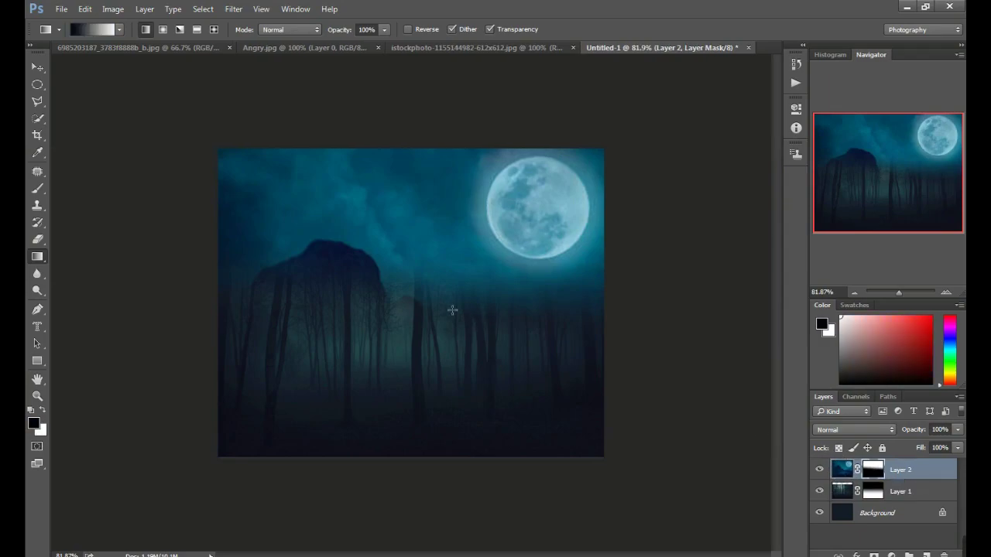
drag(450, 311, 443, 211)
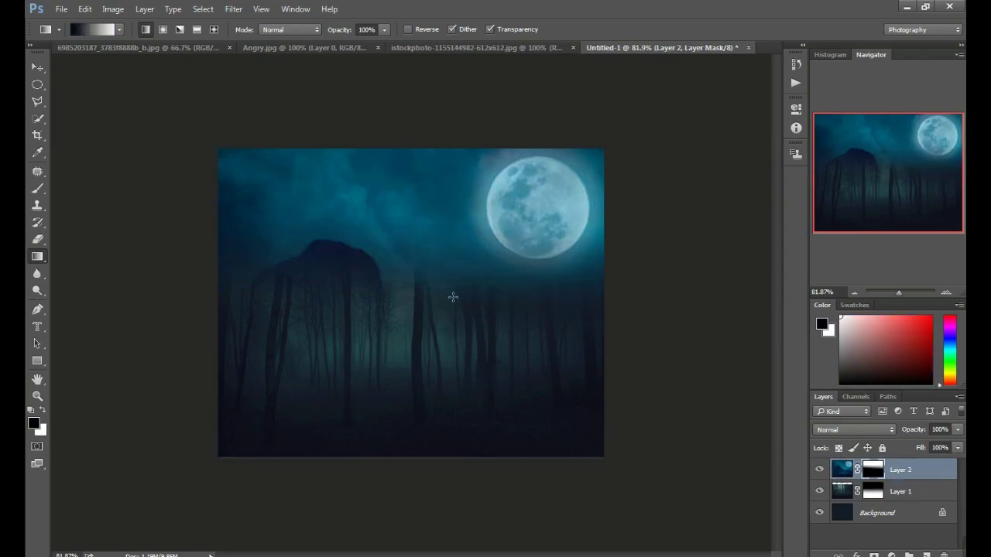
key(ctrl+z)
drag(420, 308, 421, 208)
key(ctrl+z)
drag(403, 290, 414, 161)
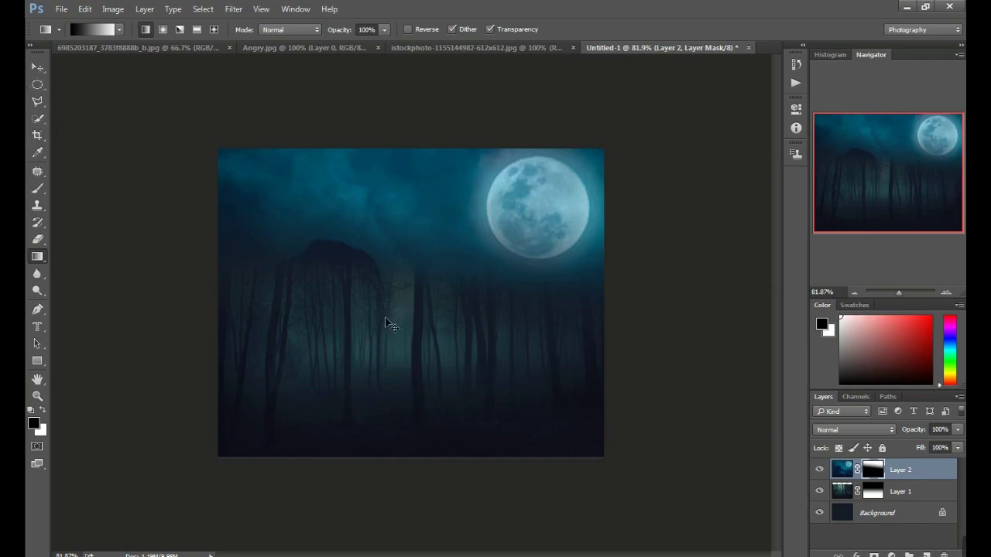
Free-transform Layer 2 and shrink it from its bottom-right and top-left corners
key(ctrl+t)
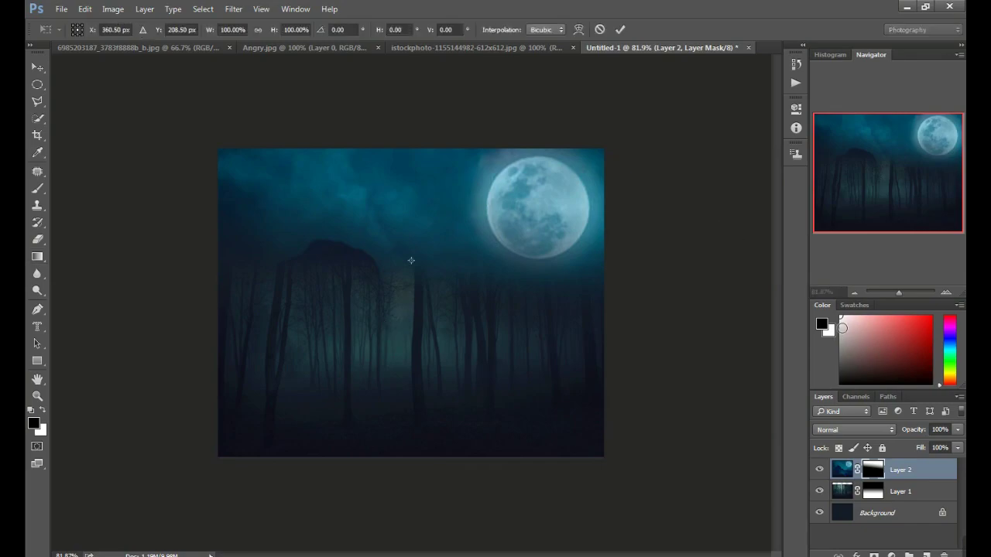
drag(898, 292, 897, 292)
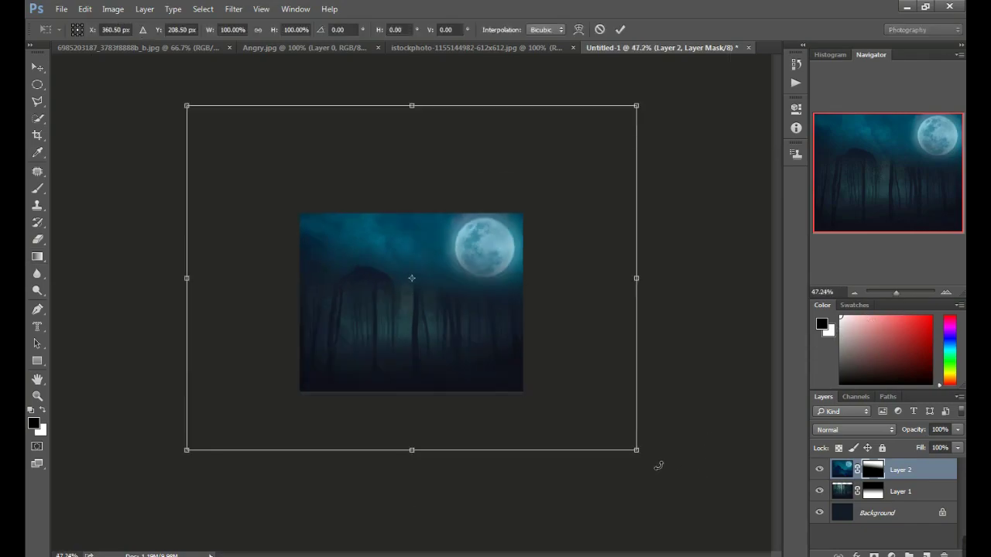
drag(635, 449, 524, 393)
drag(178, 103, 298, 198)
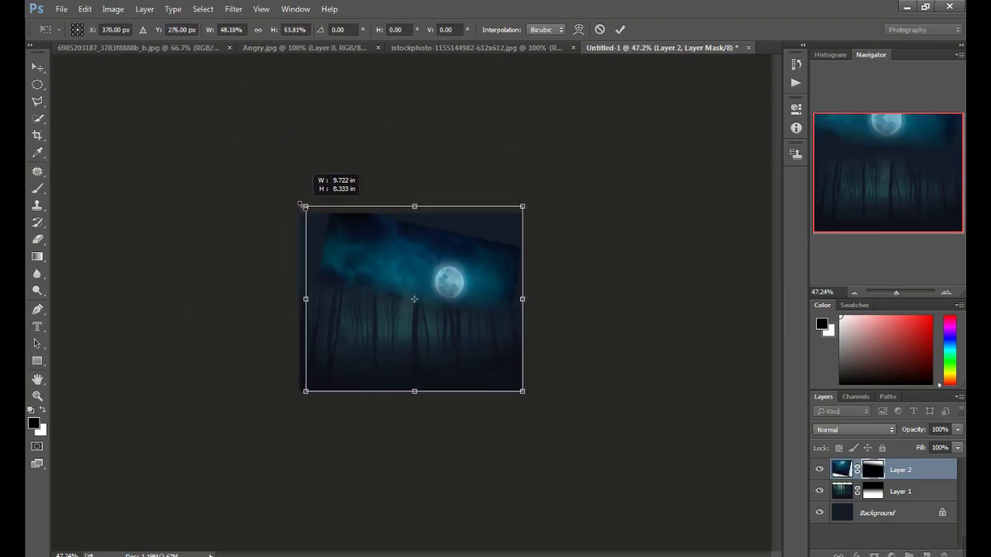
drag(298, 198, 299, 214)
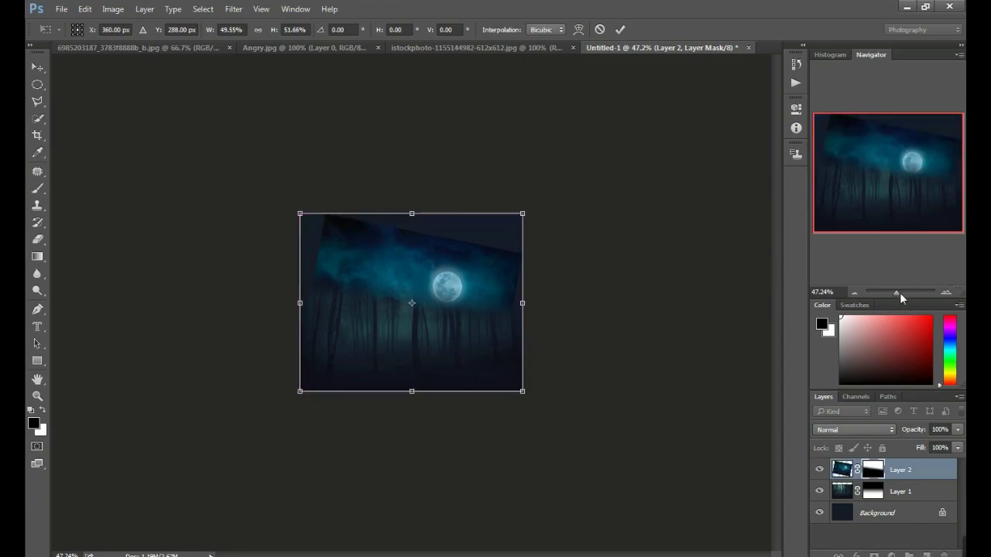
drag(899, 293, 900, 291)
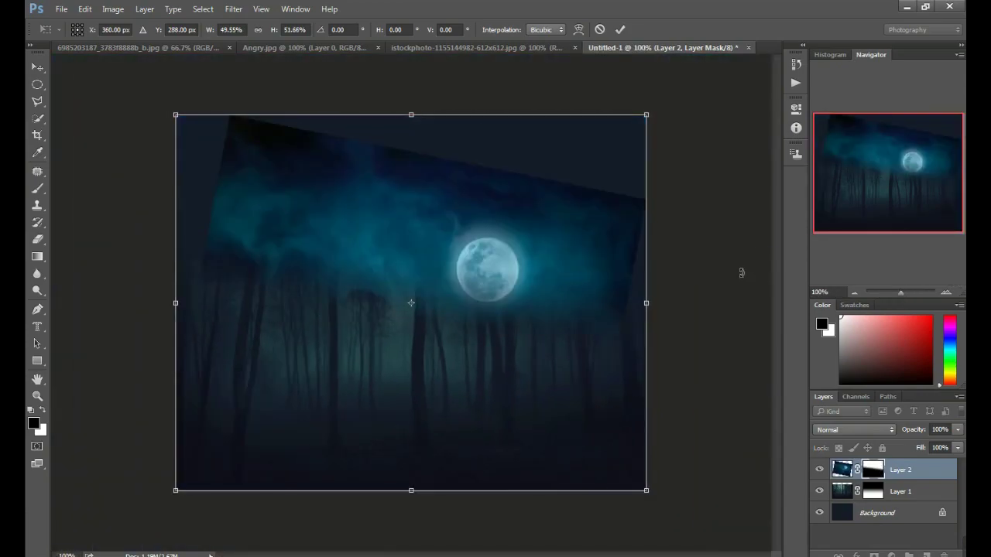
Rotate Layer 2 to about -11.77°, re-enlarge it, move it up about 65 px, and commit
drag(740, 273, 704, 215)
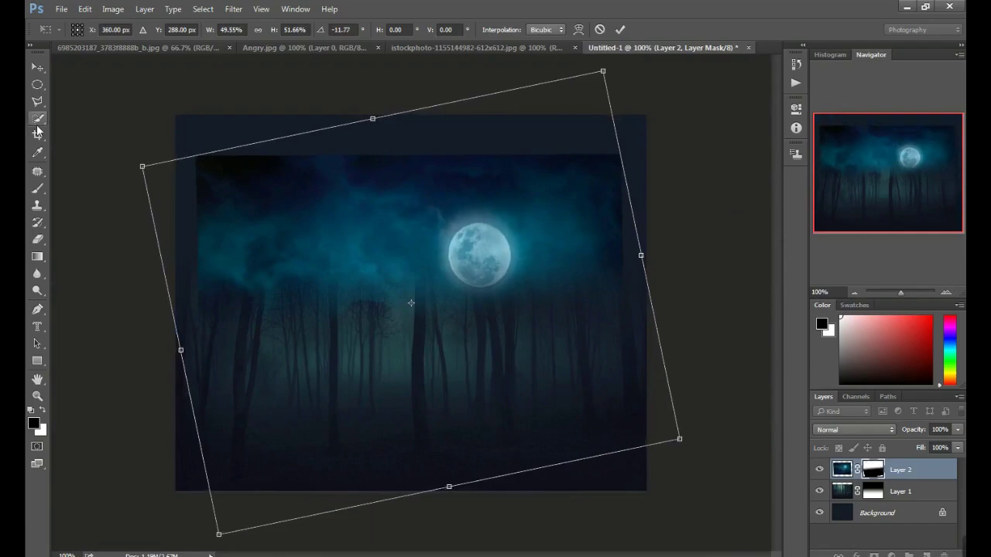
drag(142, 166, 114, 126)
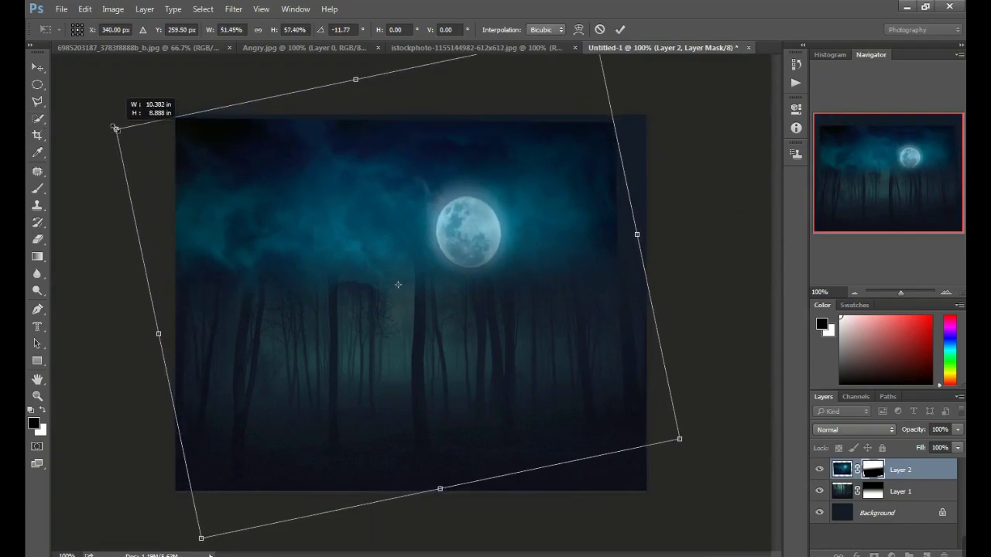
drag(678, 439, 728, 442)
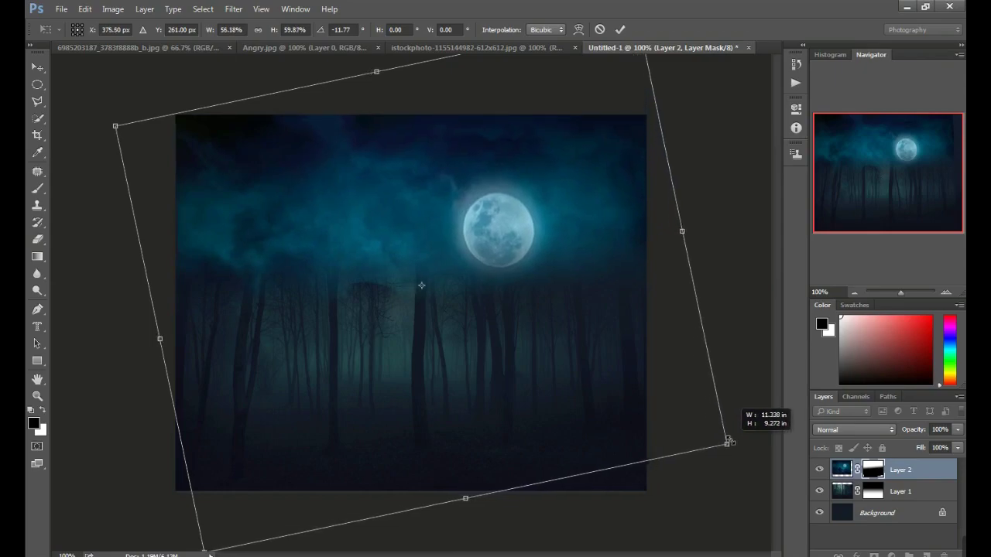
drag(635, 398, 629, 352)
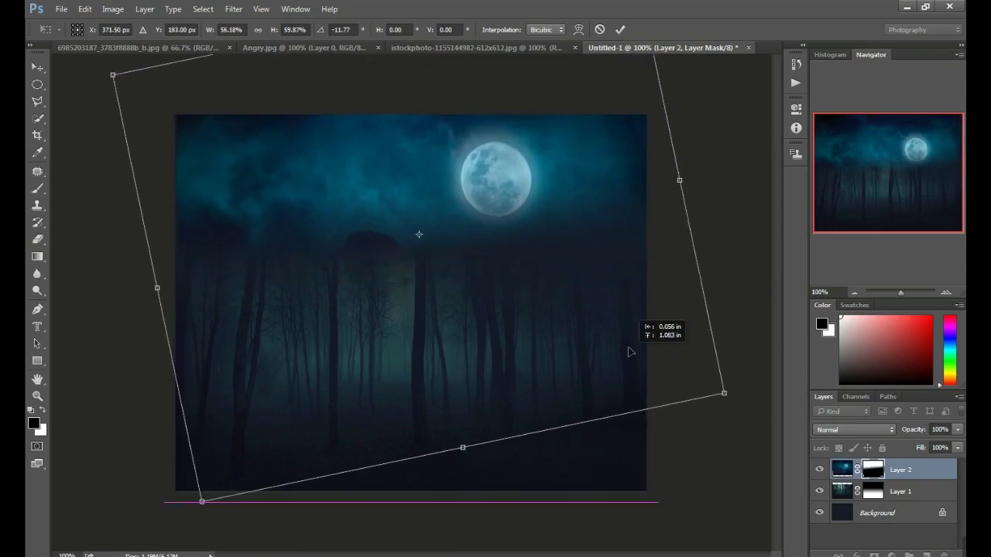
drag(628, 352, 632, 329)
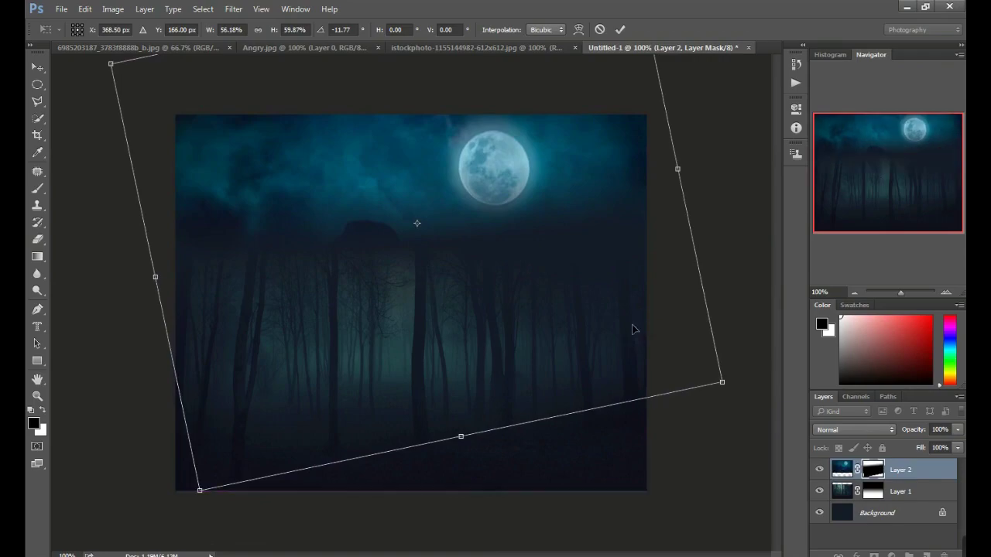
click(620, 30)
key(g)
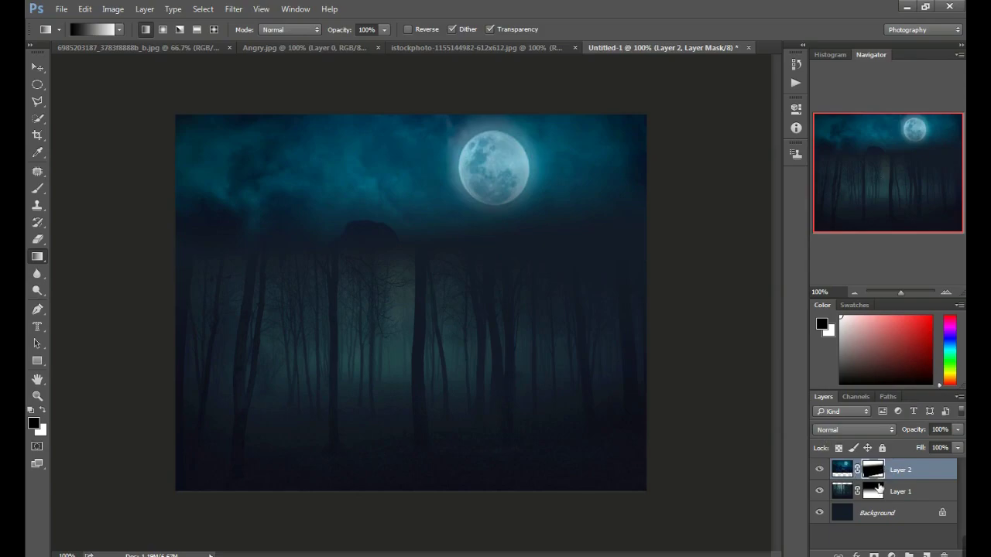
Delete the forest layer Layer 1 and confirm
click(848, 496)
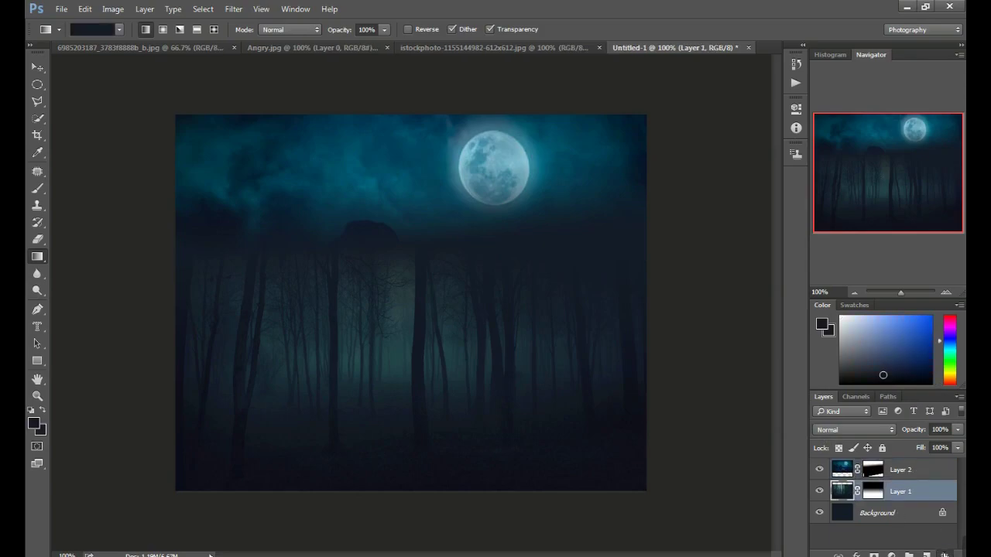
key(Delete)
click(473, 221)
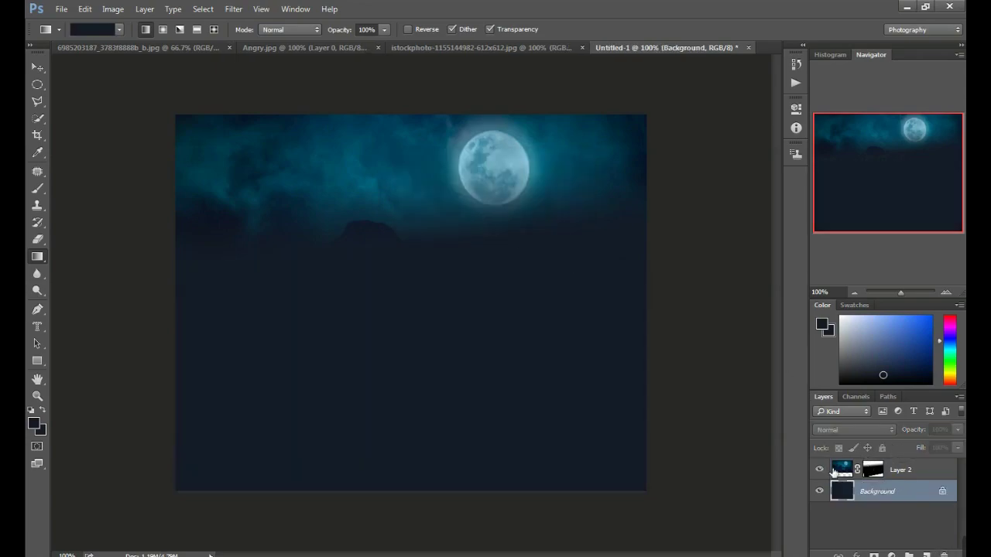
Redraw gradients on Layer 2's mask so moon, clouds, and mountains fade into the dark bottom
click(872, 470)
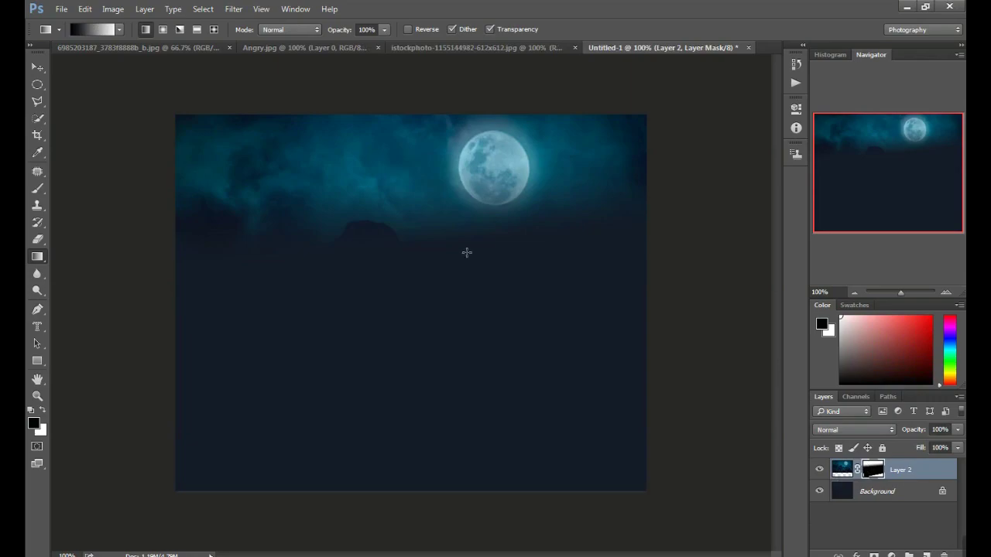
drag(467, 252, 465, 399)
drag(443, 325, 445, 222)
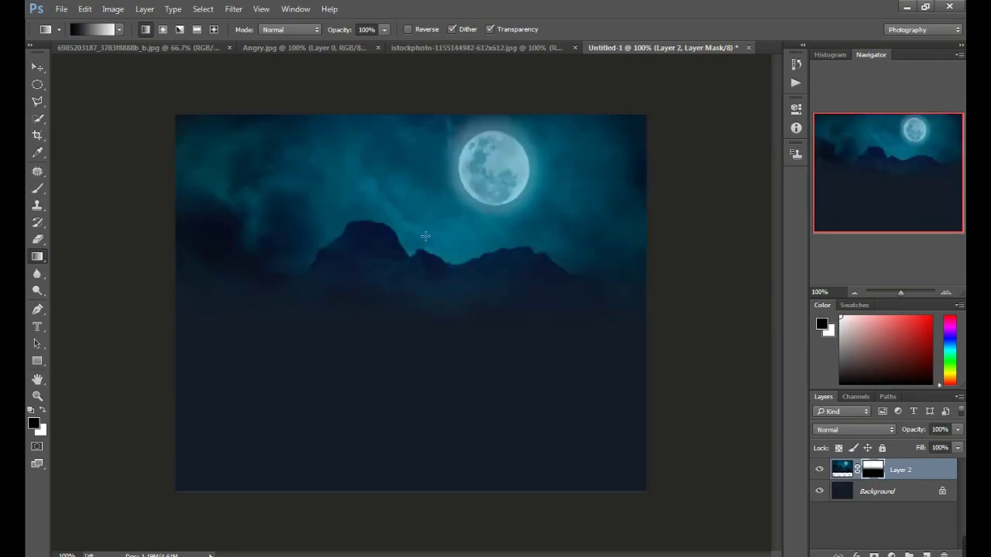
drag(433, 356, 436, 207)
drag(436, 375, 429, 269)
drag(435, 448, 434, 353)
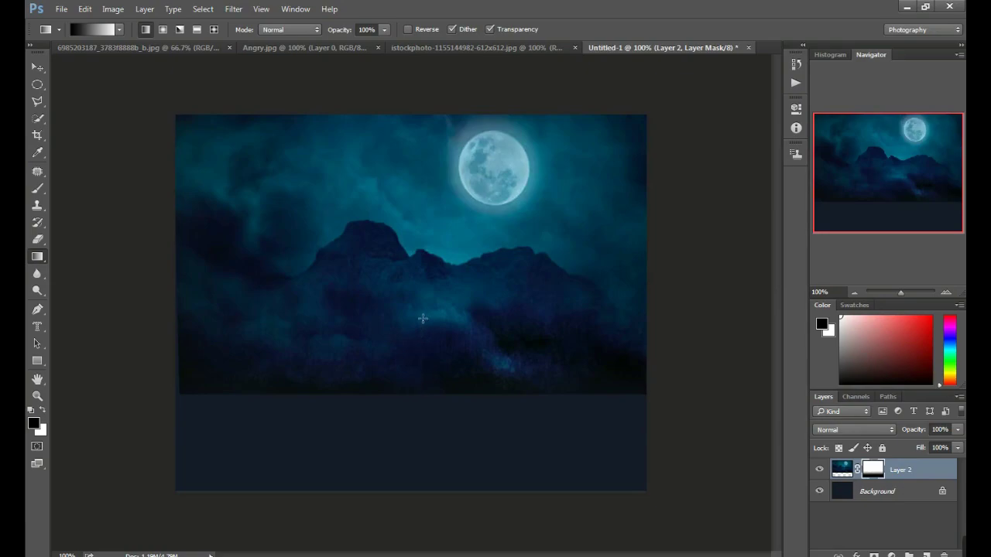
drag(437, 395, 441, 345)
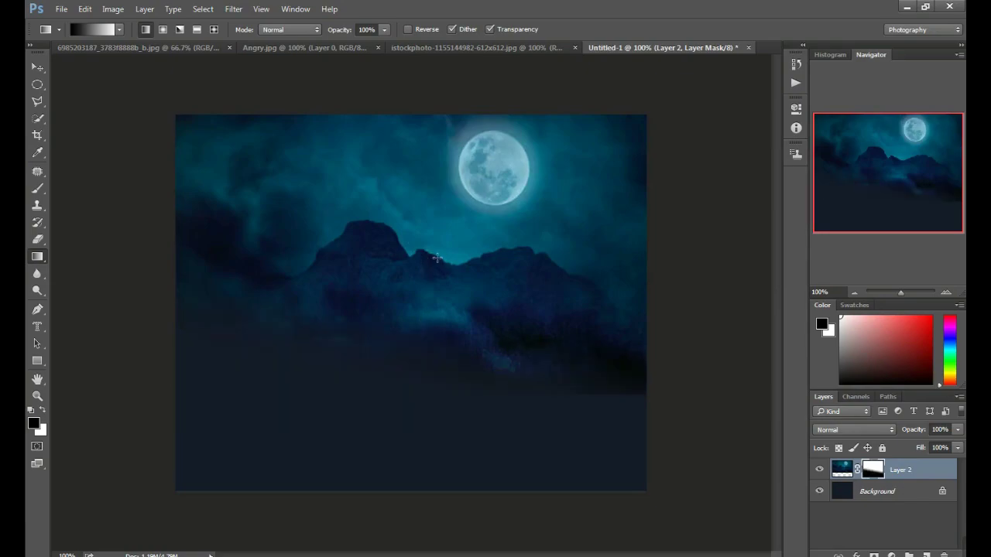
Drag the starry moon image into the Untitled-1 composition as a new layer
click(512, 50)
click(301, 49)
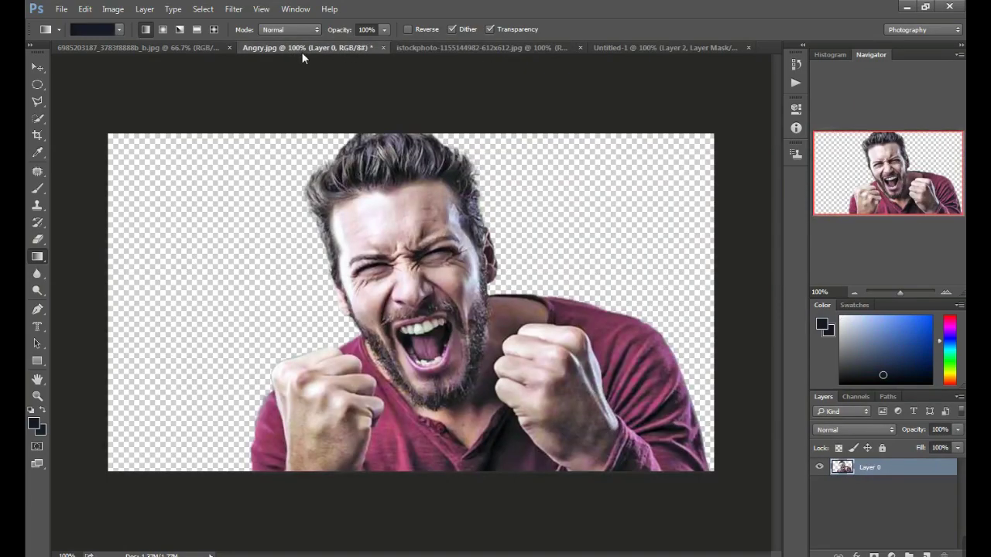
click(670, 49)
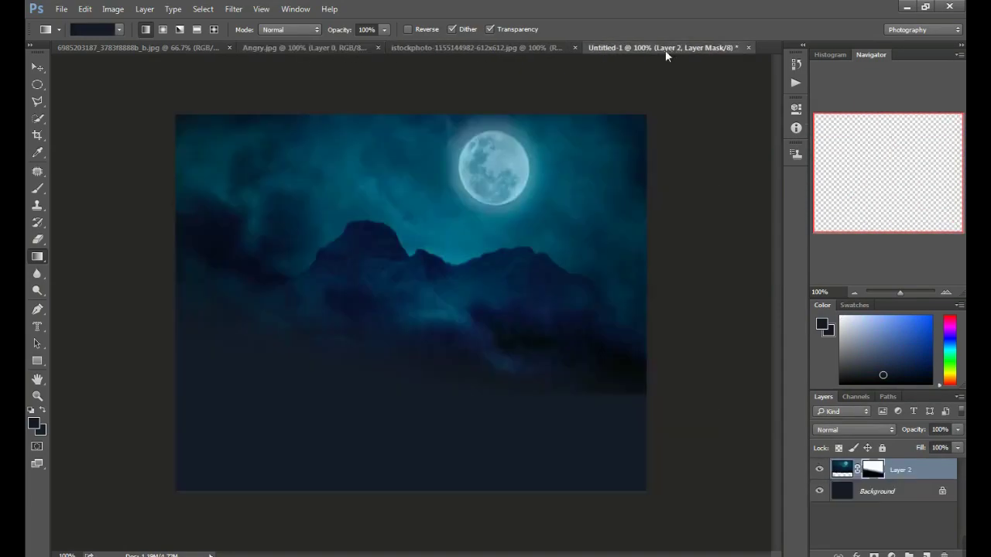
click(159, 46)
click(37, 67)
mouse_move(481, 269)
mouse_down()
mouse_move(369, 326)
mouse_move(379, 329)
mouse_move(443, 275)
mouse_move(561, 230)
mouse_move(617, 170)
mouse_move(661, 151)
mouse_up()
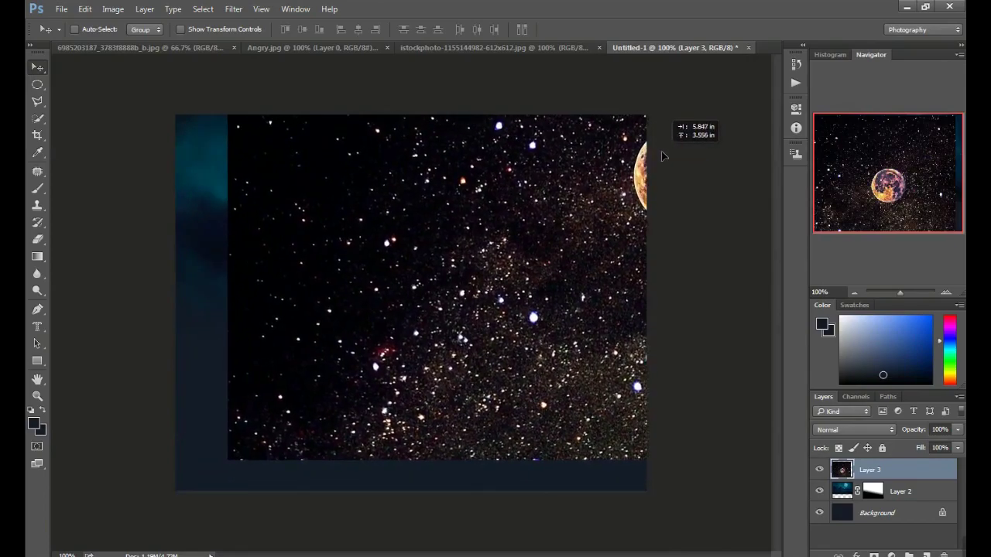
Scale the starfield layer up from its left edge and lower-left corner to fill the canvas, then commit
key(ctrl+t)
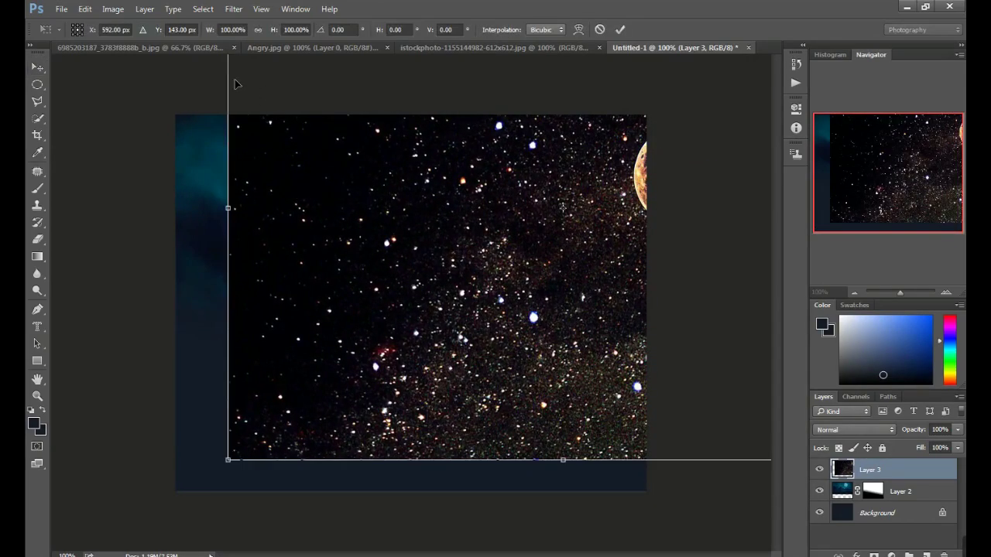
drag(225, 80, 174, 80)
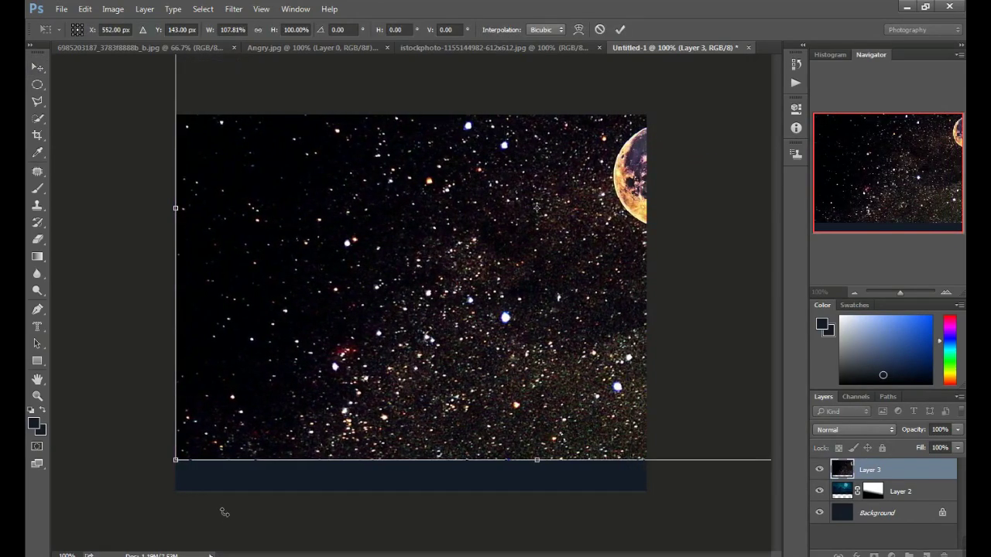
drag(175, 461, 151, 513)
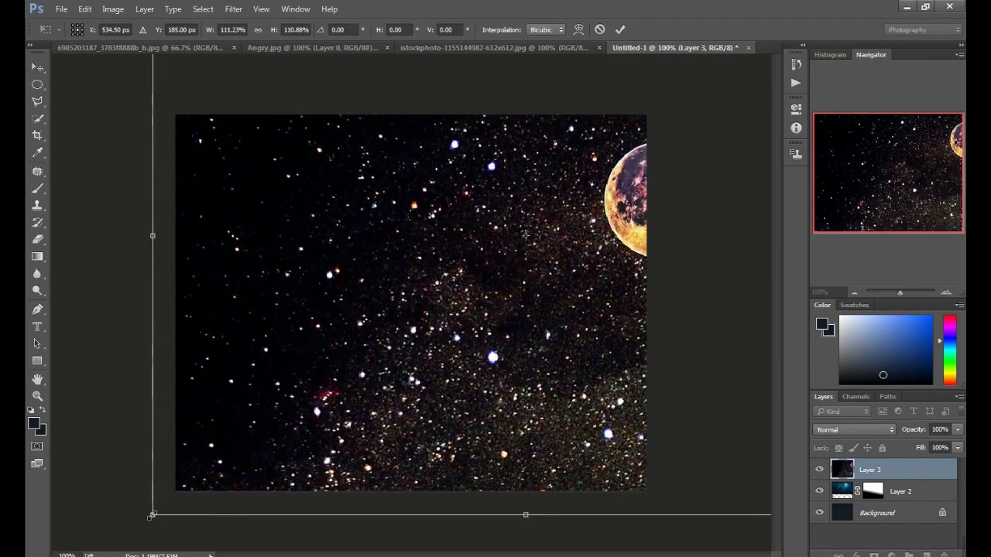
drag(144, 515, 66, 548)
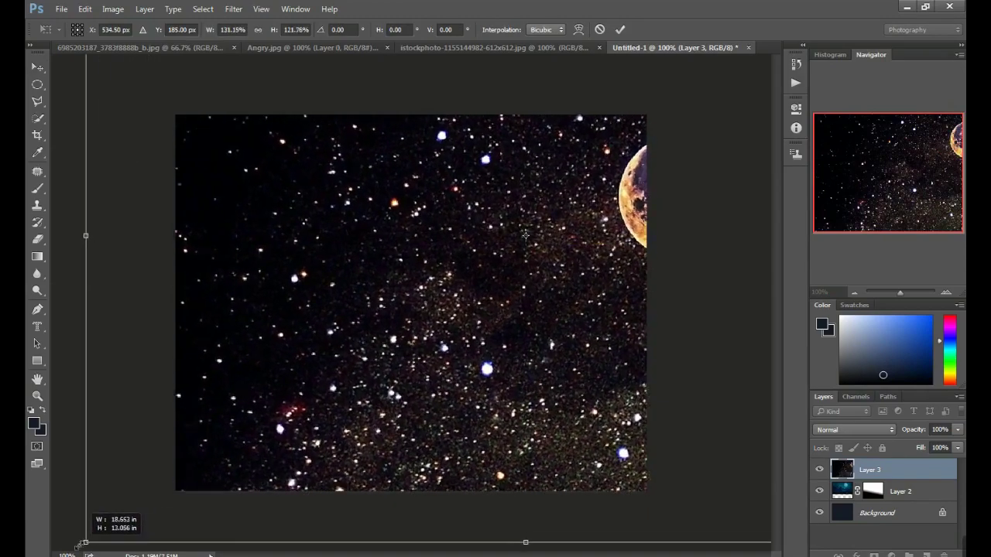
drag(314, 426, 356, 422)
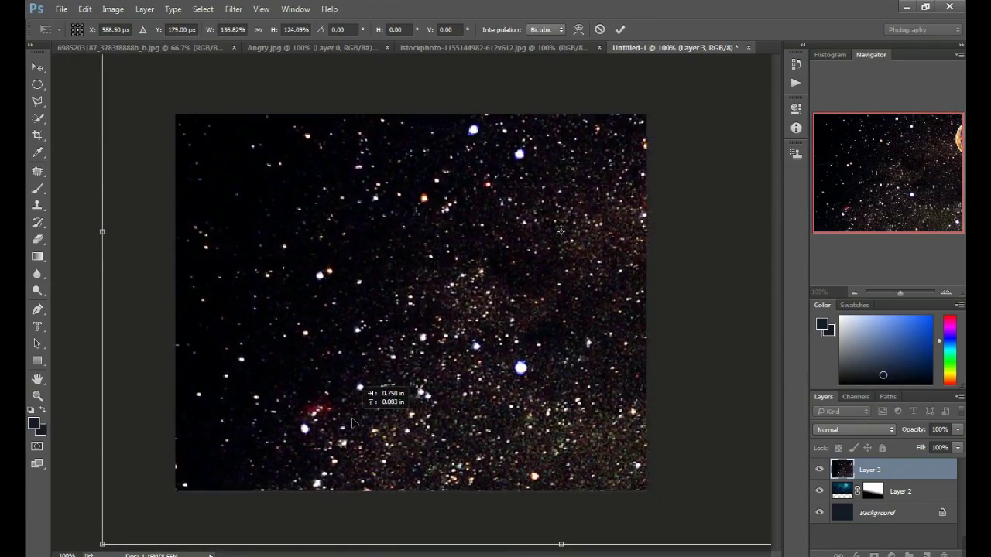
click(620, 30)
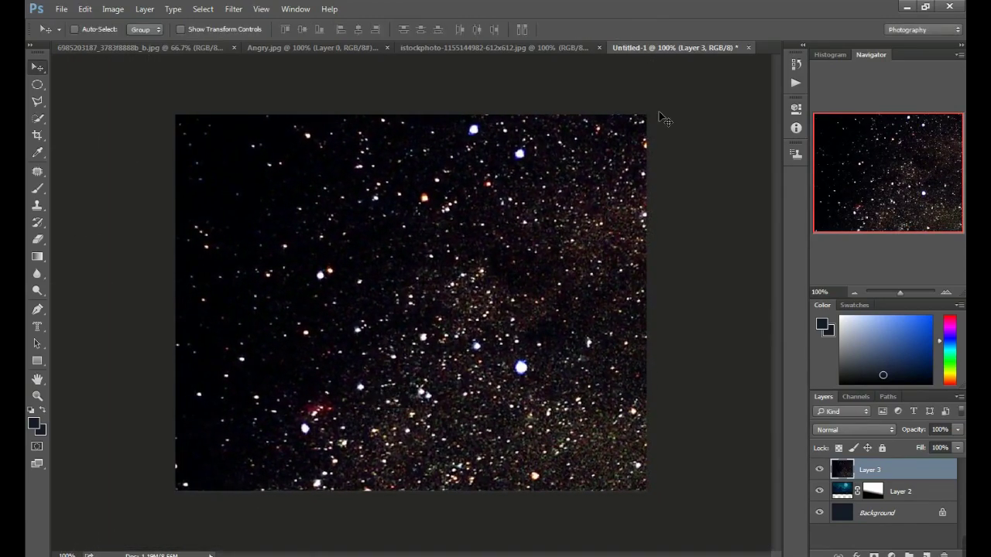
Cycle Layer 3 through blend modes like Screen, Color Dodge, and Hard Mix, settling on Soft Light
click(841, 426)
key(shift+minus)
key(shift+minus)
key(shift+minus)
key(shift+minus)
key(shift+minus)
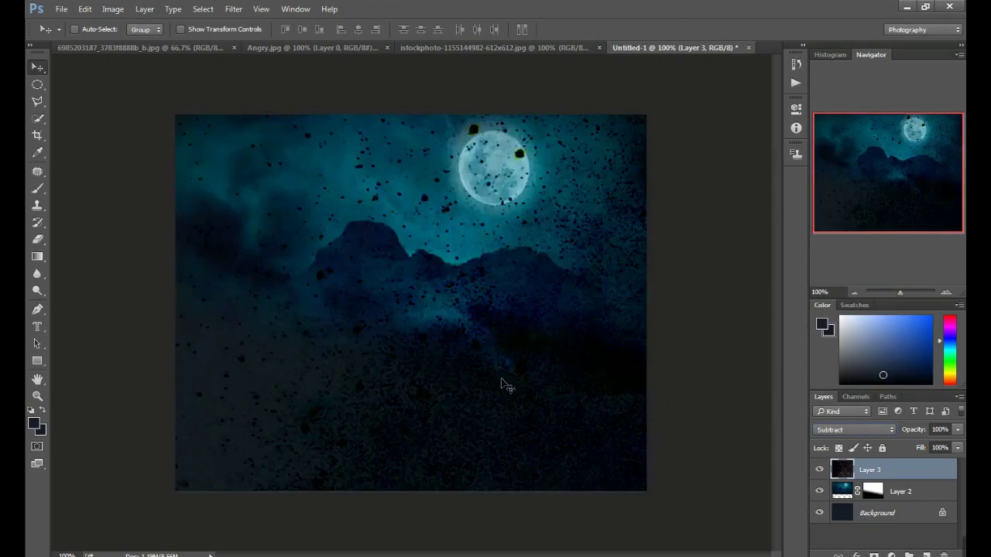
key(shift+minus)
key(shift+minus)
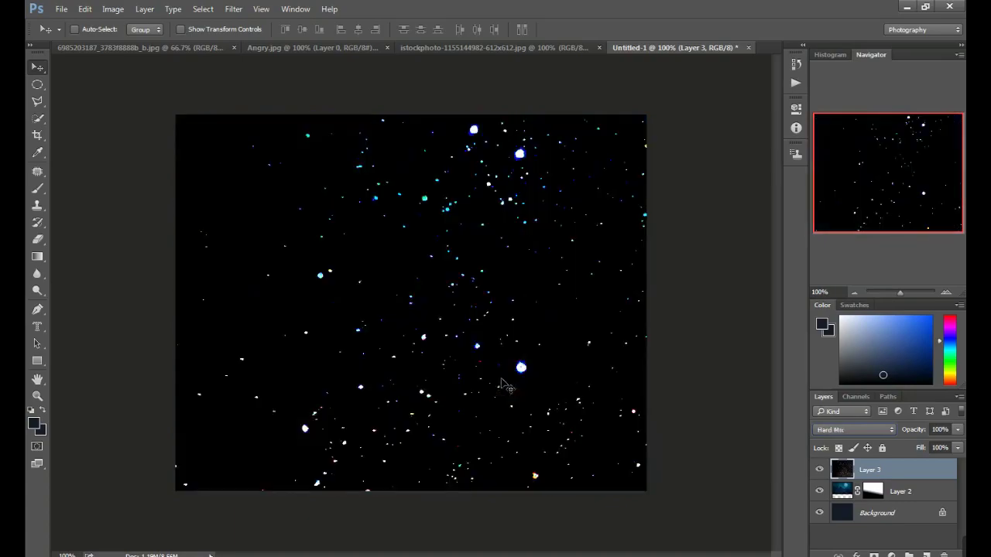
key(shift+minus)
key(shift+equal)
key(shift+minus)
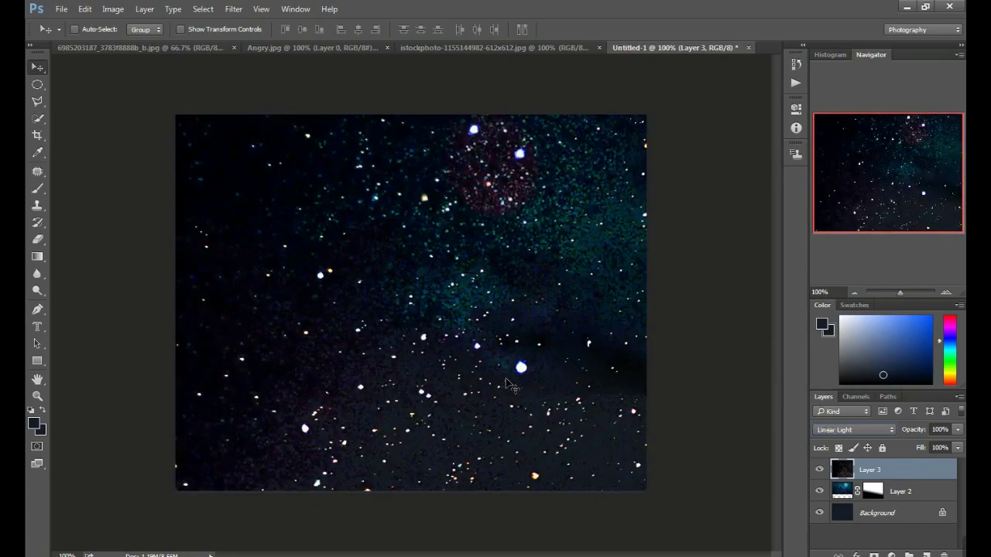
key(shift+minus)
key(shift+minus)
key(shift+minus)
key(shift+minus)
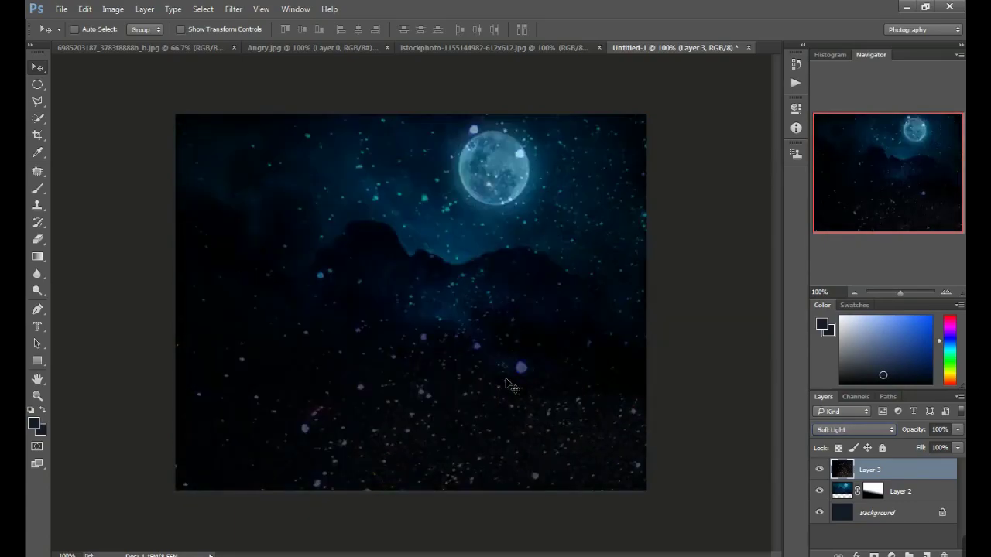
key(shift+minus)
key(shift+minus)
key(shift+minus)
key(shift+minus)
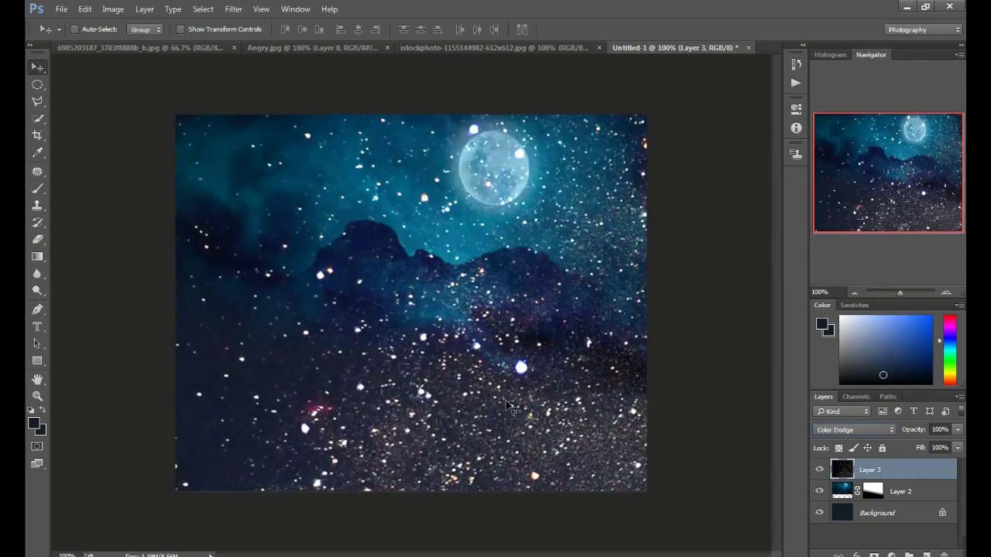
key(shift+minus)
key(shift+minus)
key(shift+minus)
key(shift+minus)
key(shift+minus)
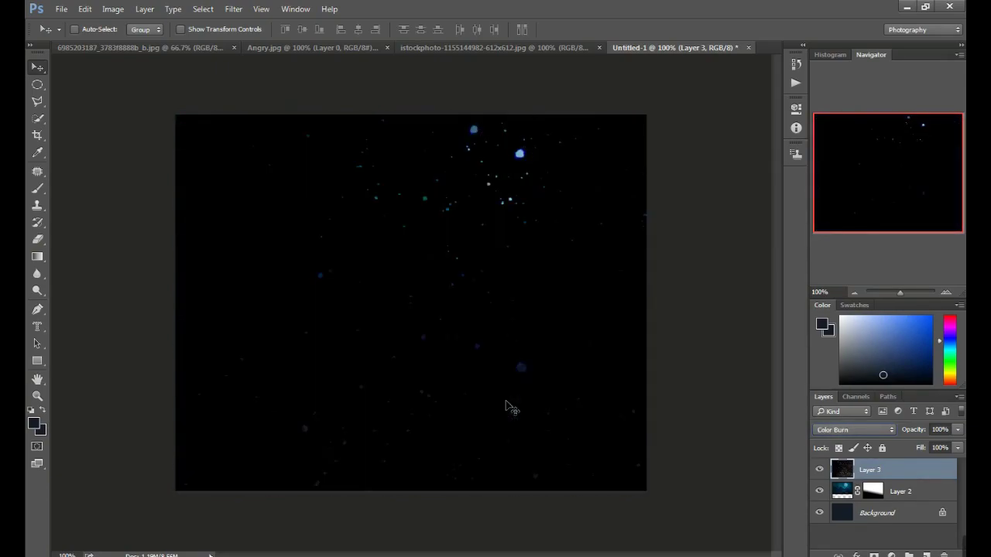
key(shift+minus)
key(shift+minus)
key(shift+minus)
key(shift+minus)
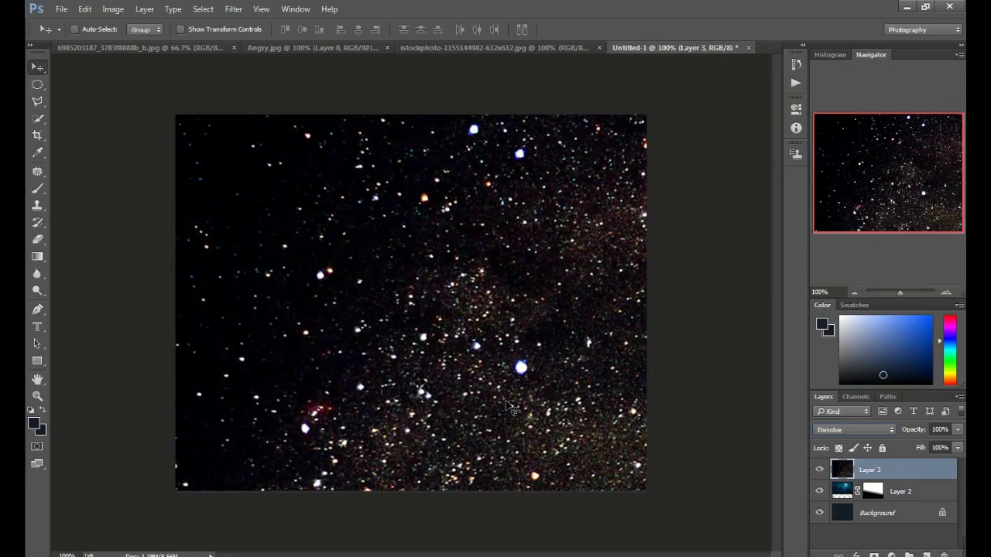
key(shift+plus)
key(shift+plus)
key(shift+plus)
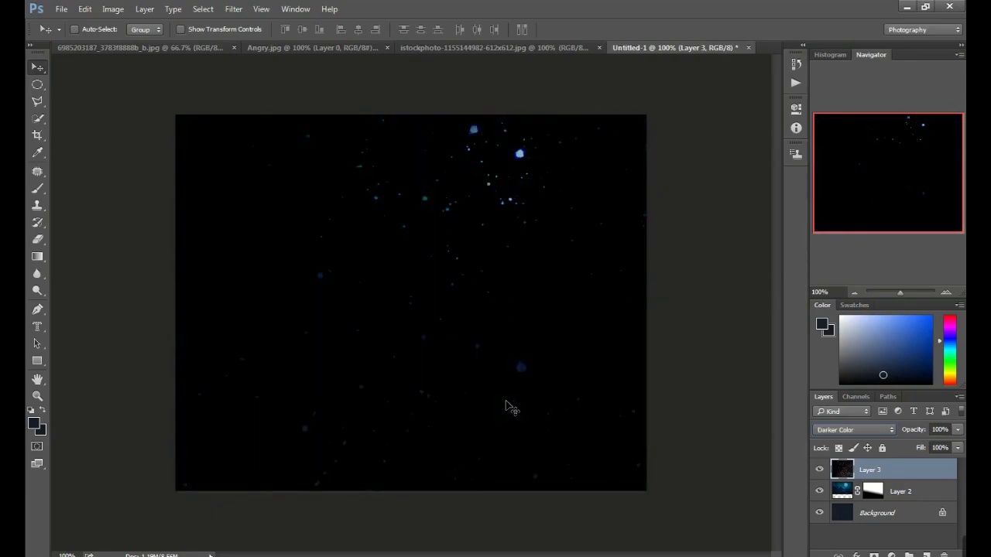
key(shift+plus)
key(shift+plus)
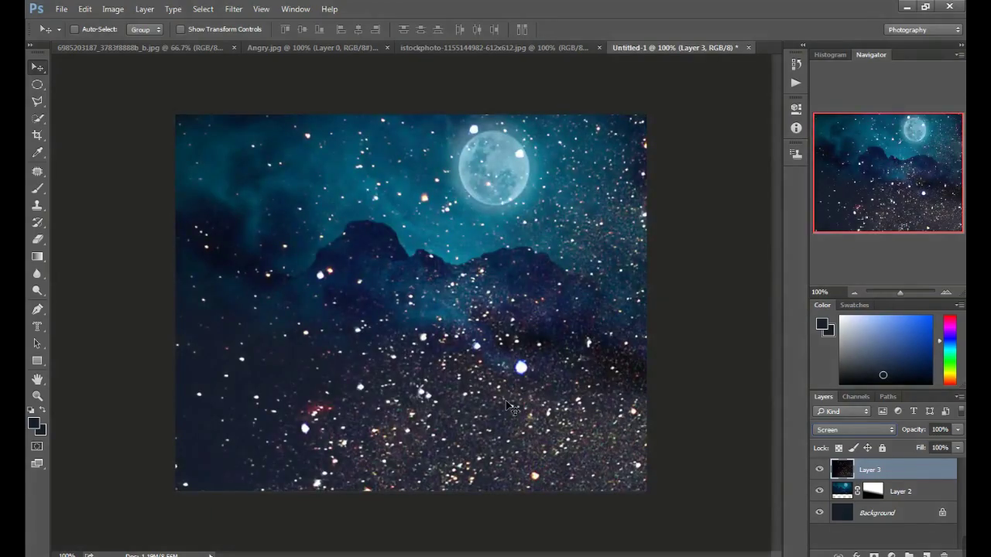
key(shift+plus)
key(shift+minus)
key(shift+plus)
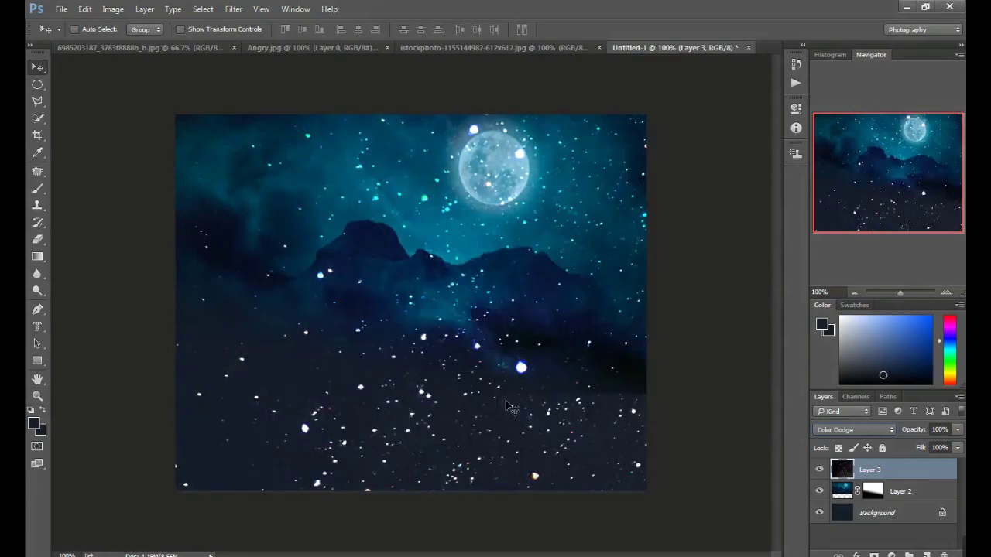
key(shift+plus)
key(shift+plus)
key(shift+plus)
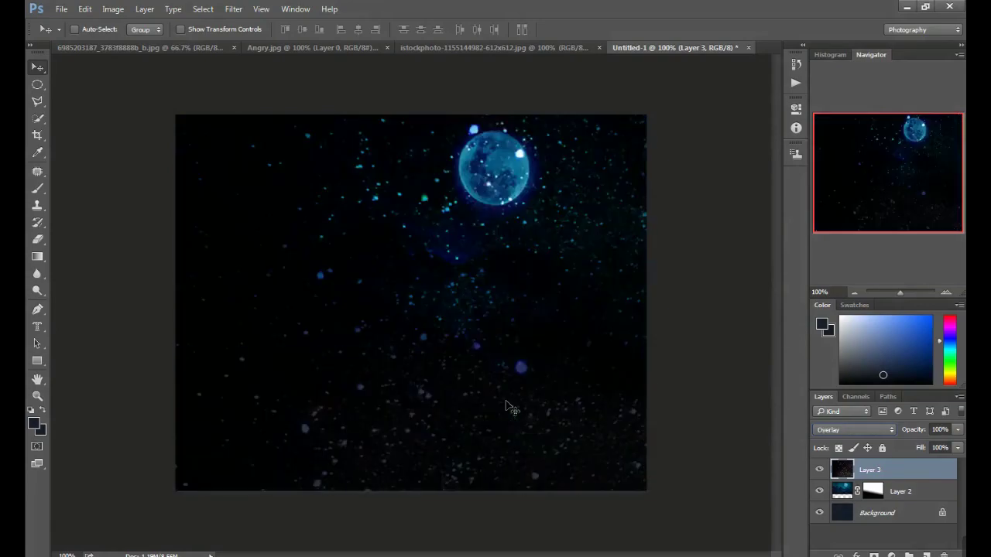
key(shift+plus)
key(shift+plus)
key(shift+plus)
key(shift+plus)
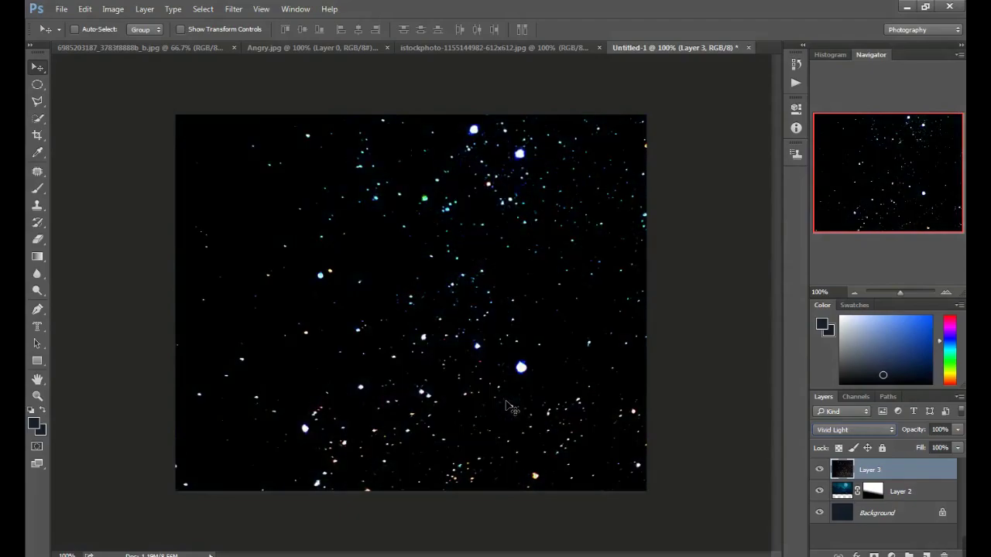
key(shift+plus)
key(shift+plus)
key(shift+plus)
key(shift+plus)
key(shift+plus)
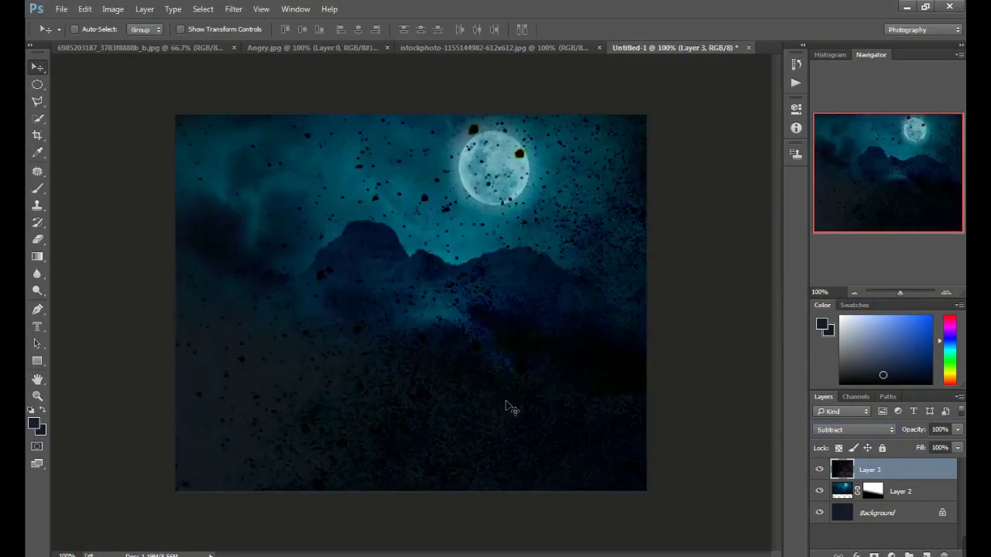
key(shift+plus)
key(shift+plus)
key(shift+plus)
key(shift+plus)
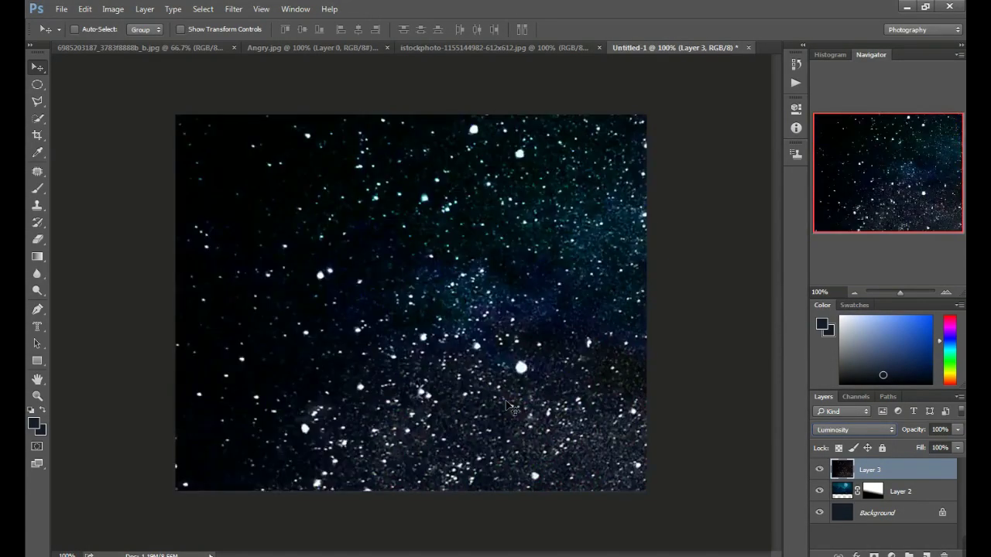
key(shift+minus)
key(shift+minus)
key(shift+minus)
key(shift+minus)
key(shift+minus)
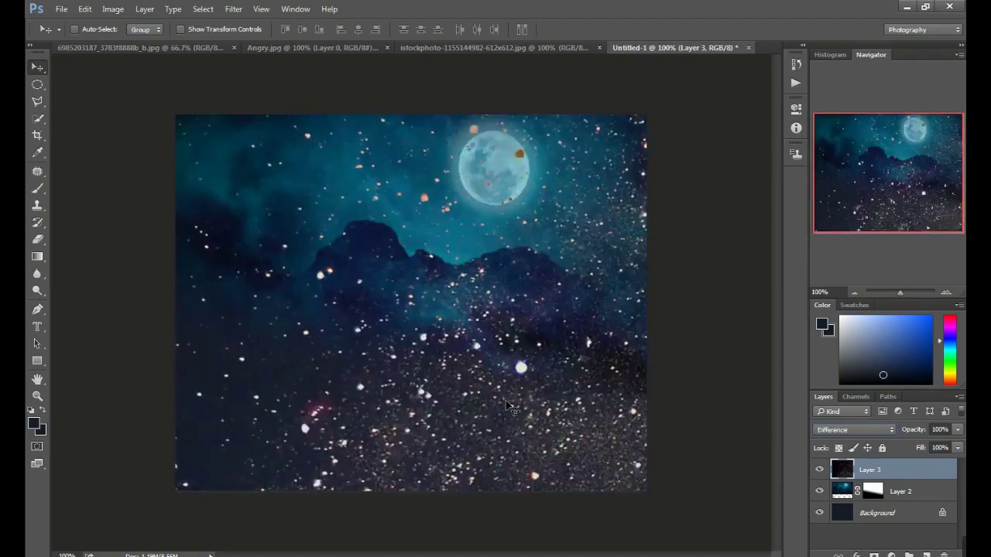
key(shift+minus)
key(shift+minus)
key(shift+minus)
key(shift+minus)
key(shift+minus)
key(shift+minus)
key(shift+minus)
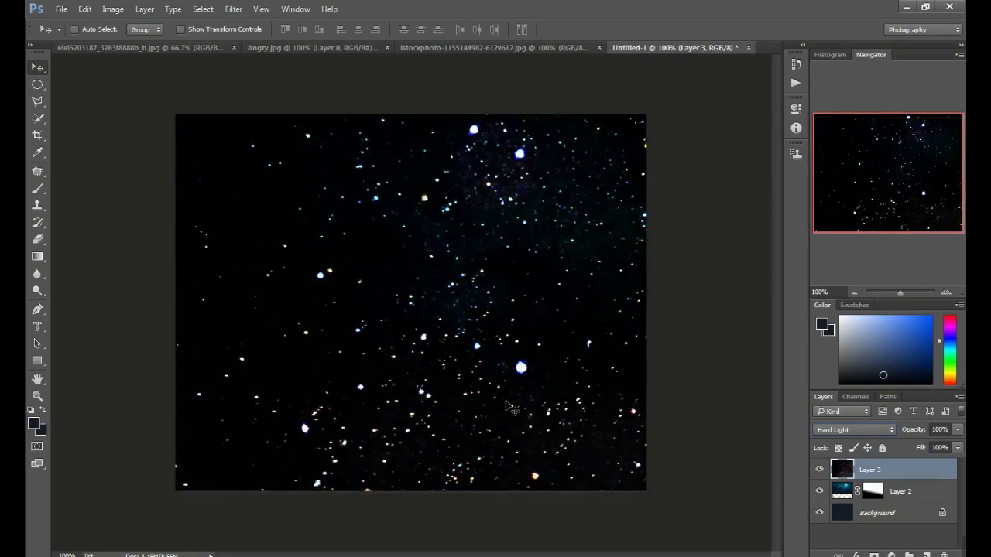
key(shift+minus)
key(shift+minus)
key(shift+plus)
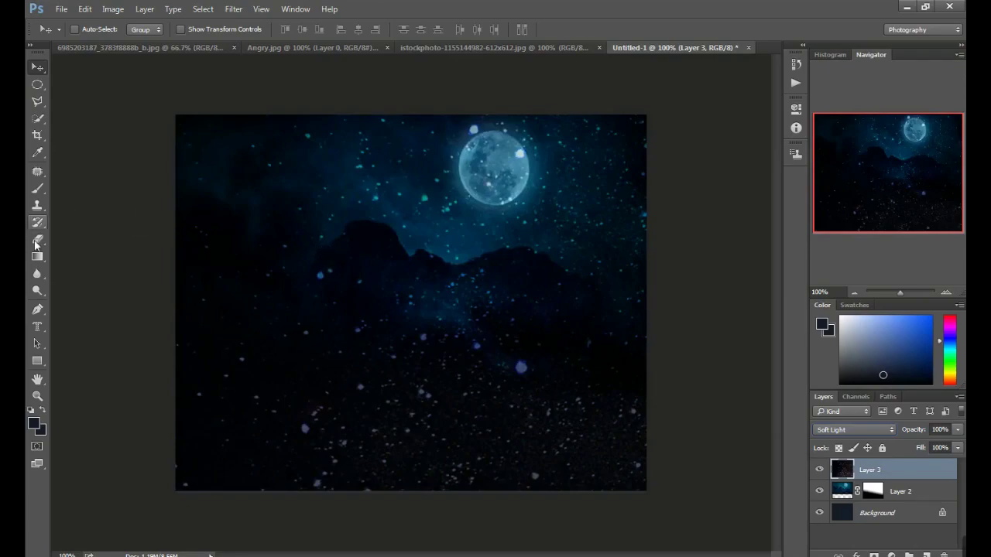
key(shift+minus)
key(shift+minus)
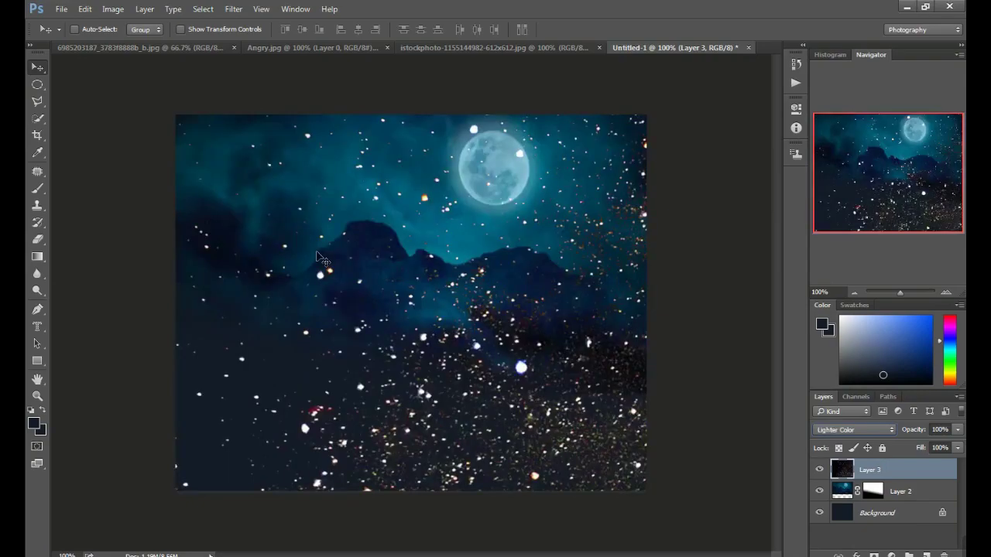
key(shift+plus)
key(shift+plus)
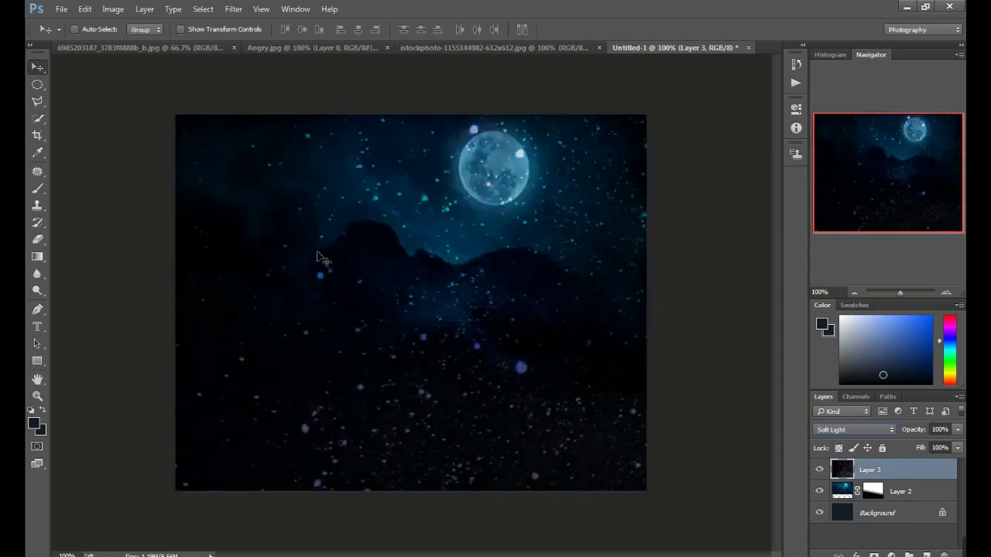
Set the Eraser to a soft 86 px brush, then test a stroke and undo it
click(38, 239)
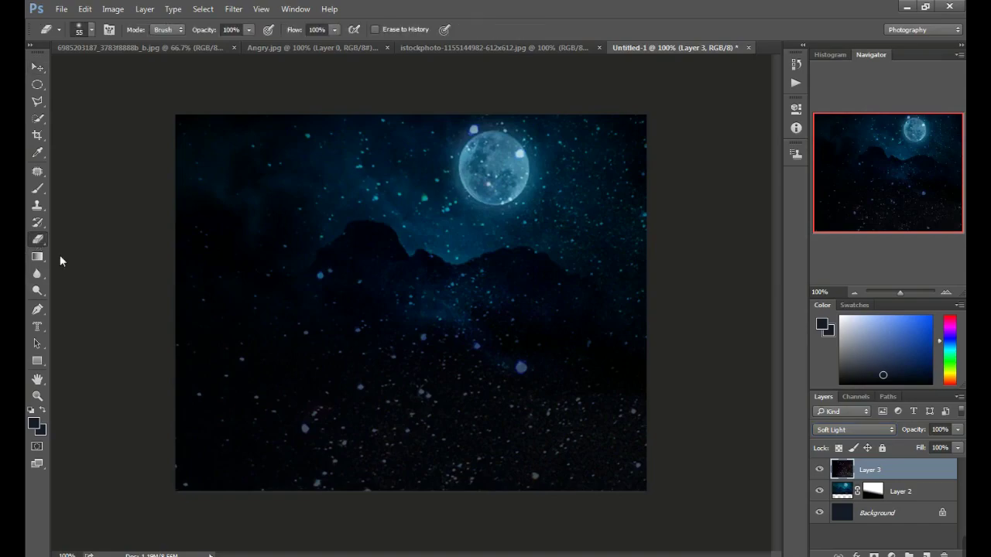
right_click(540, 359)
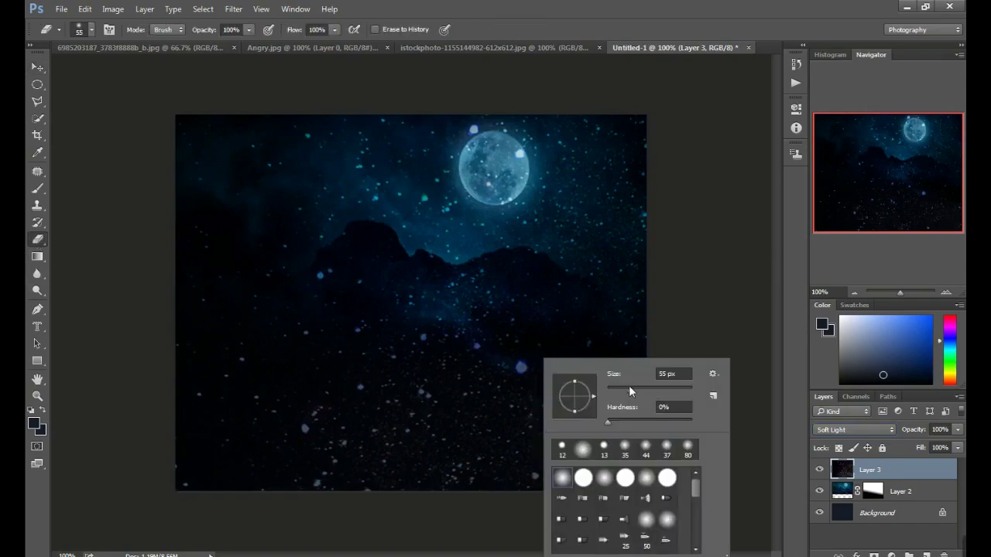
drag(629, 392, 647, 392)
click(466, 376)
drag(467, 376, 350, 392)
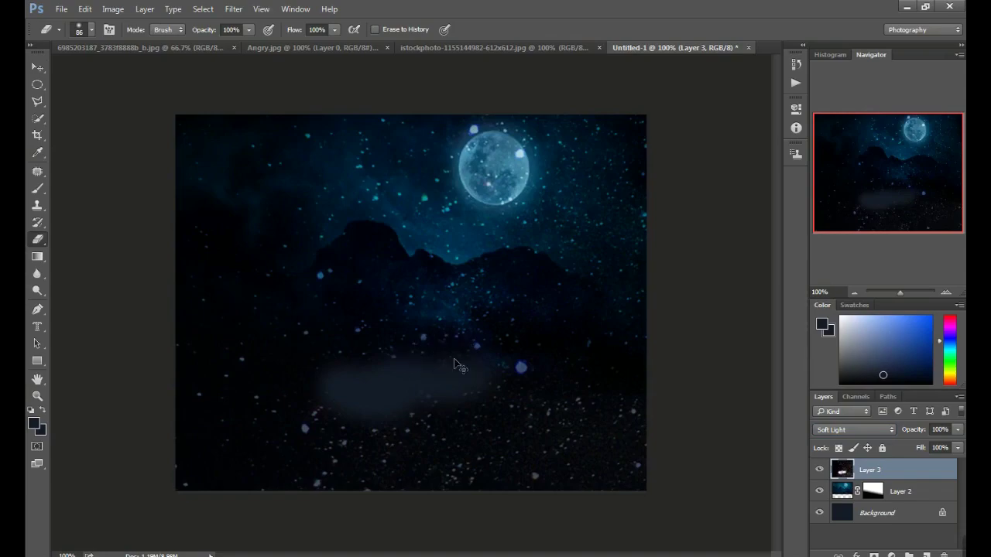
key(ctrl+z)
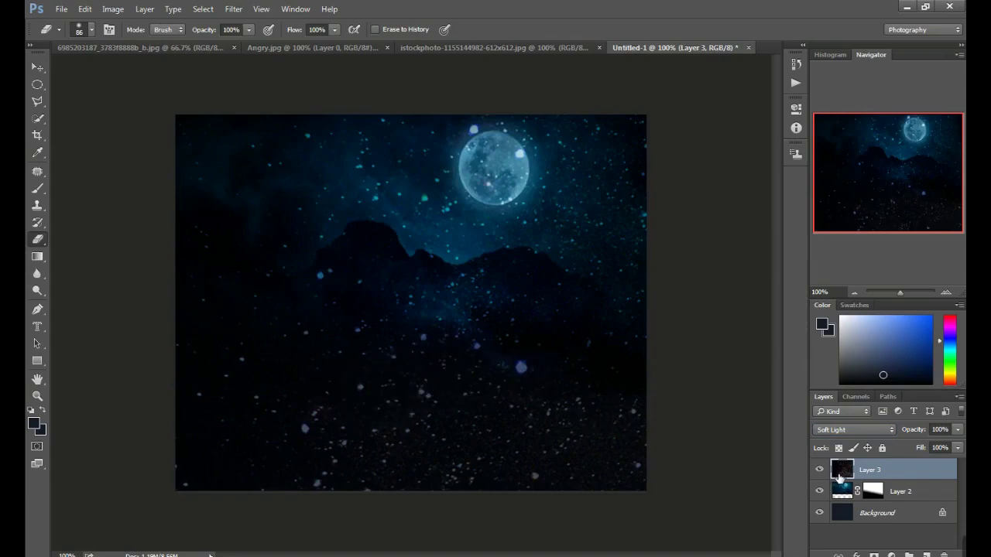
Set the foreground colour to black 000000 and add a layer mask to Layer 3
click(823, 326)
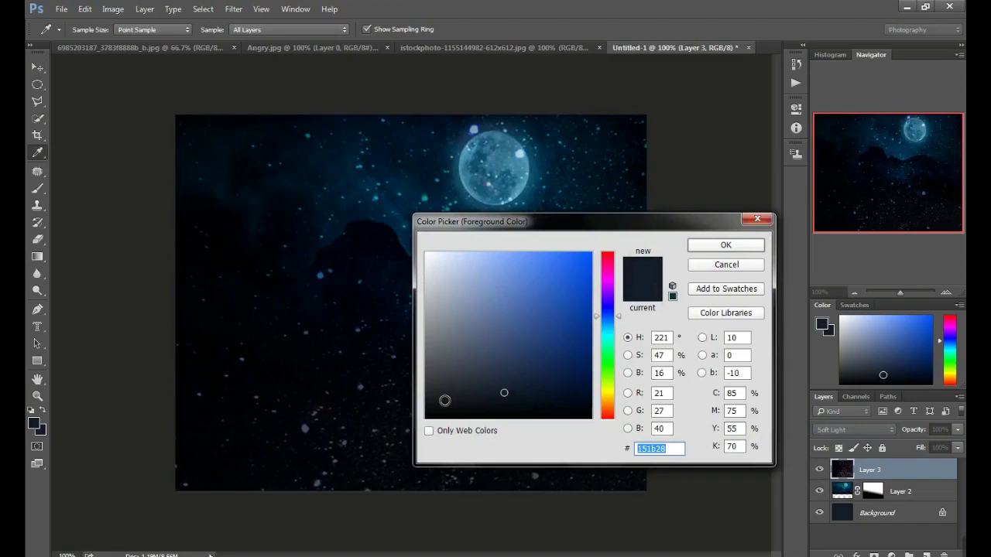
drag(442, 404, 403, 418)
click(726, 246)
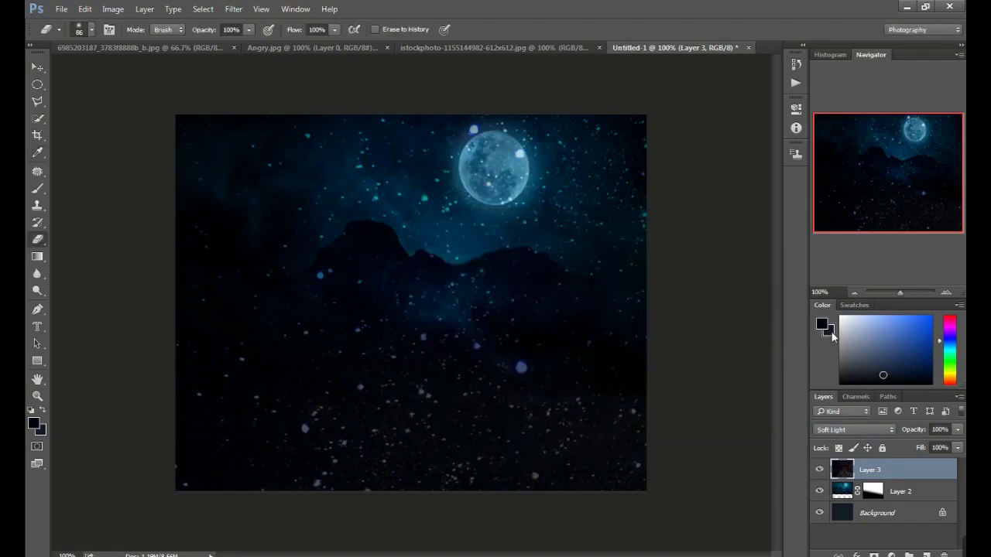
click(824, 327)
text(000000)
click(726, 245)
click(873, 555)
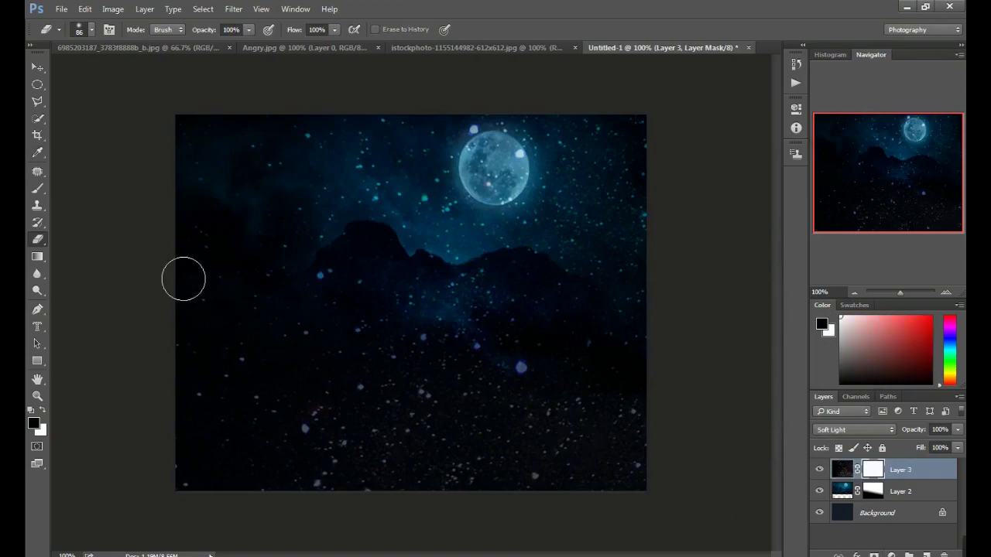
Drag vertical gradients on Layer 3's mask to hide the stars across the lower half, keeping black
click(37, 259)
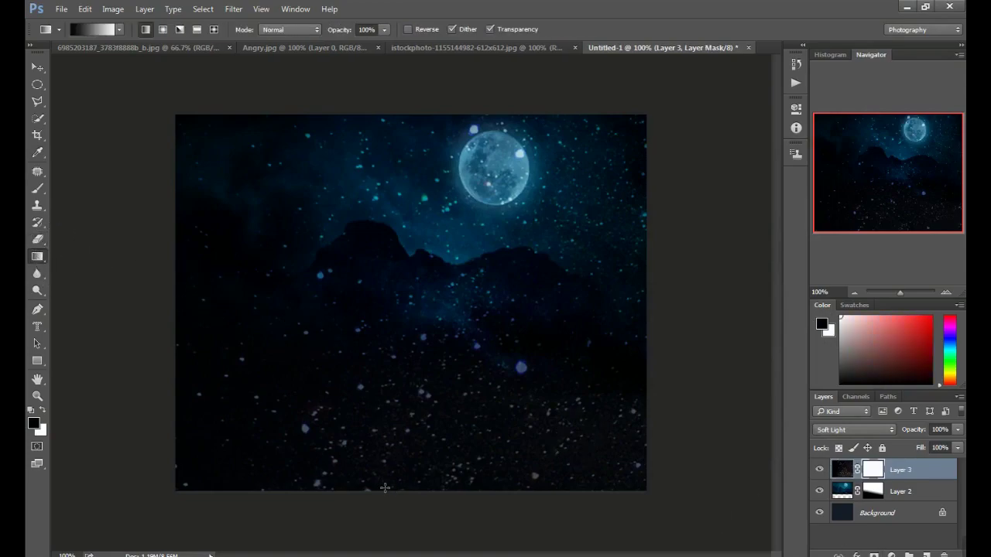
drag(384, 487, 395, 353)
drag(384, 420, 410, 302)
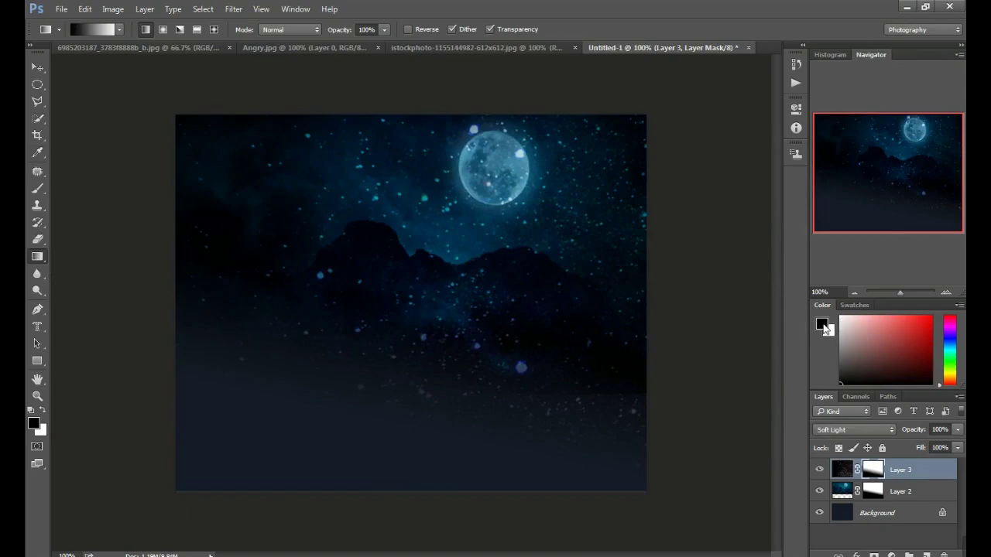
click(822, 323)
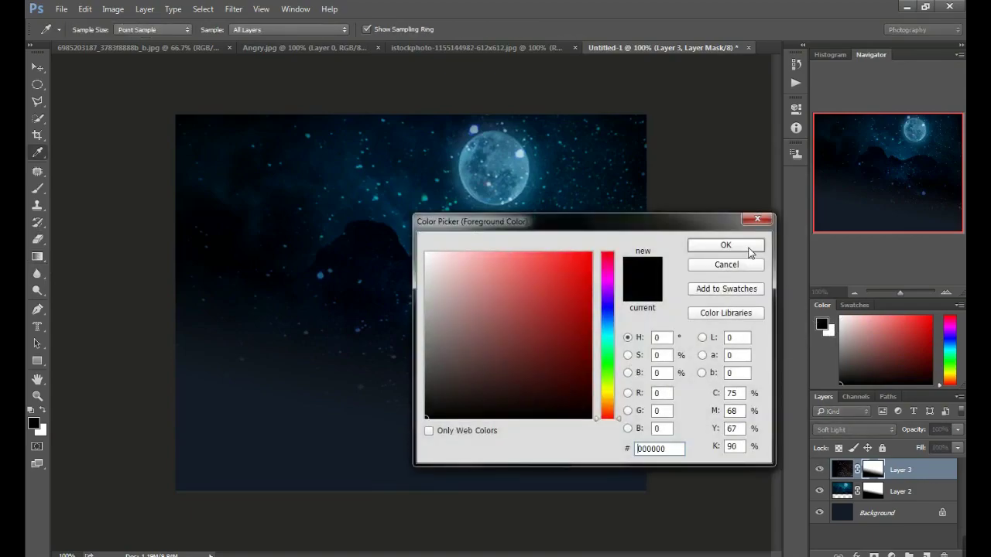
click(747, 247)
Fill the Background layer with black using a gradient
click(843, 513)
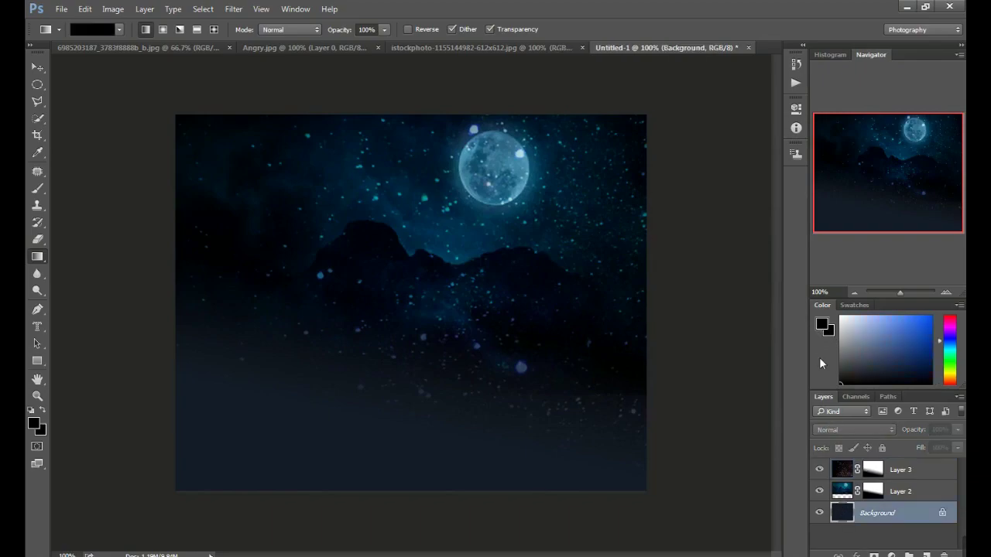
click(822, 323)
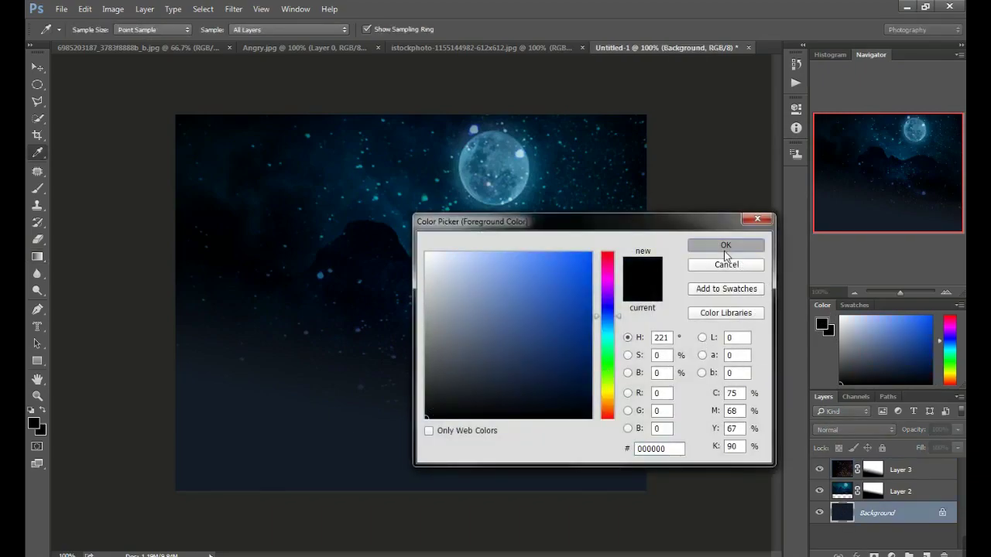
click(705, 246)
drag(298, 440, 374, 447)
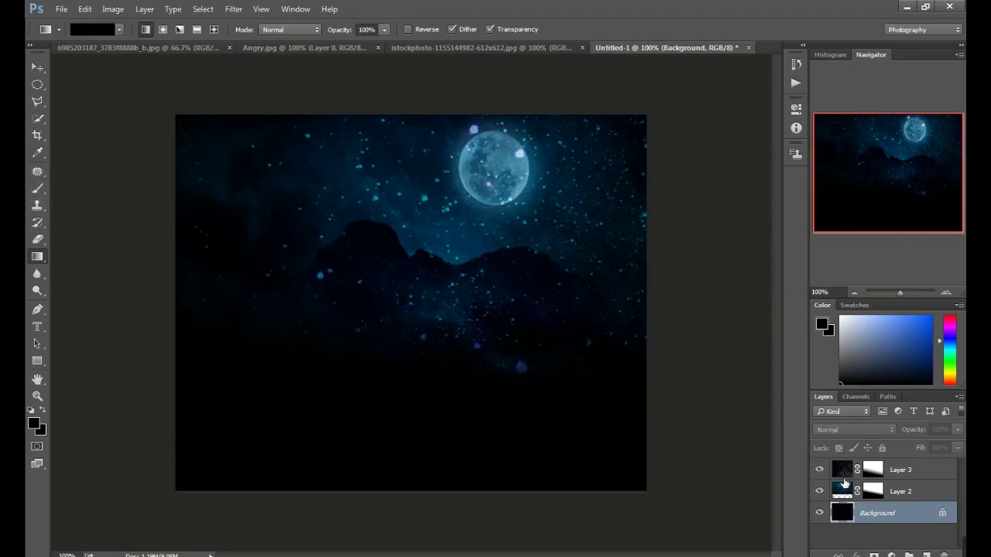
Draw gradients on Layer 3's mask to reveal mist around the mountains
click(844, 472)
click(877, 468)
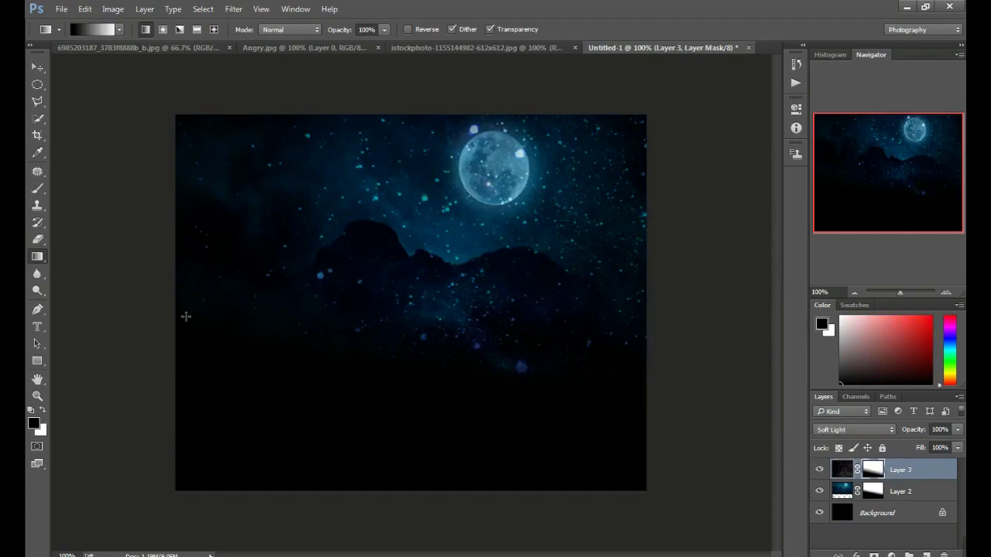
drag(460, 403, 465, 296)
drag(437, 356, 437, 314)
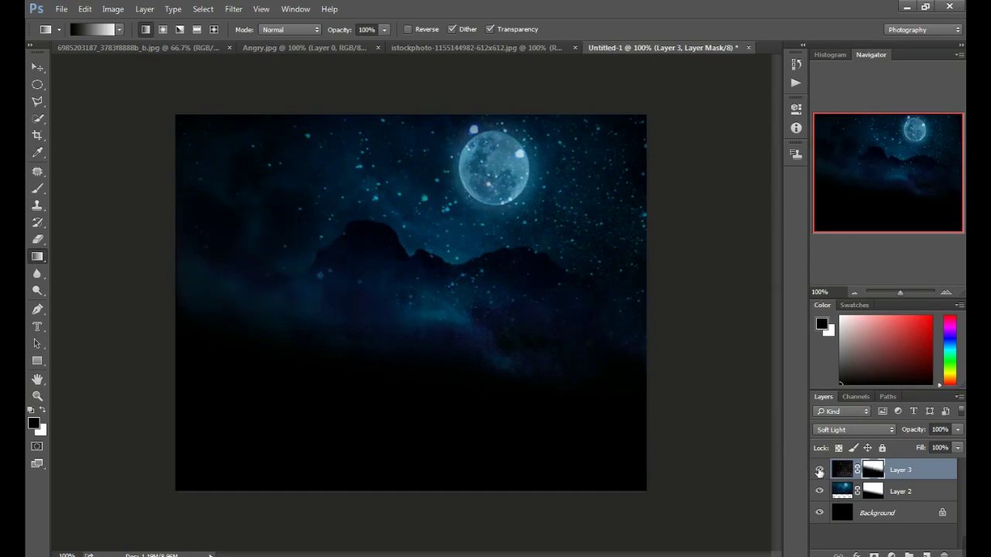
Try a dark gradient fade on Layer 2 and undo it
click(839, 492)
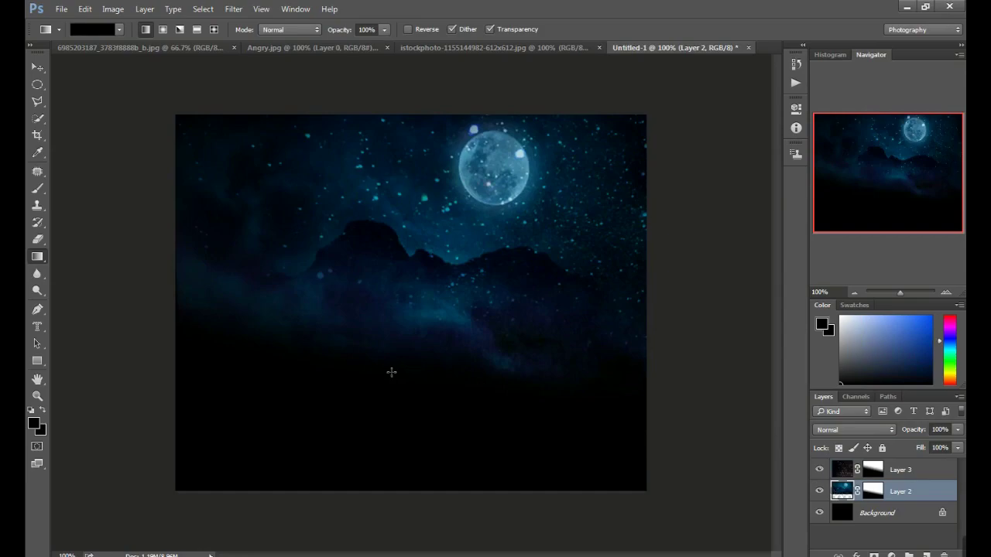
drag(417, 363, 422, 263)
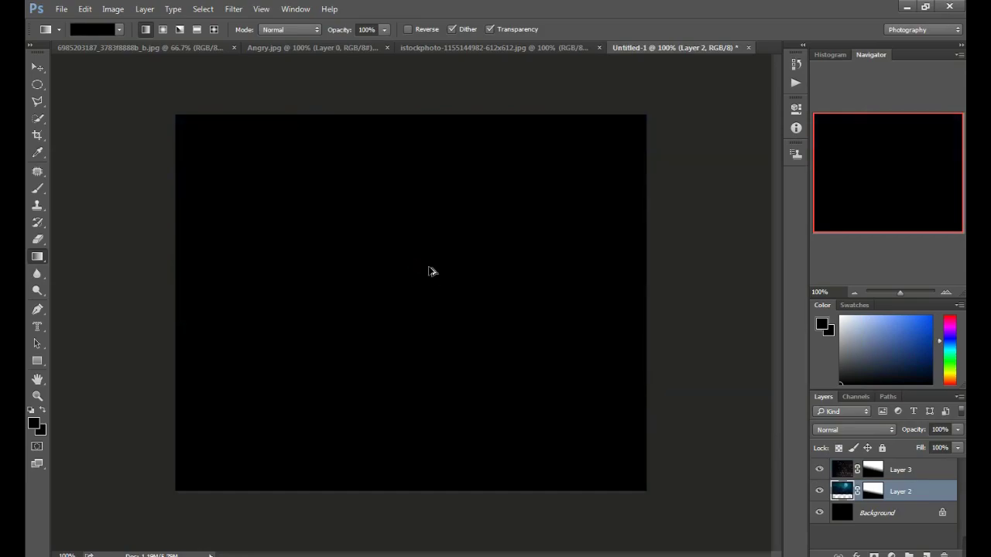
key(ctrl+z)
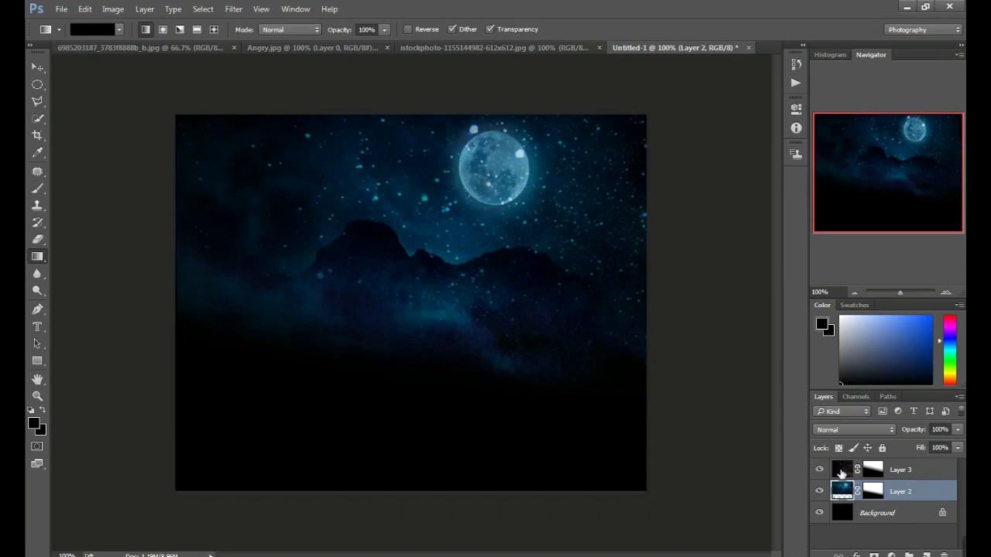
Redraw Layer 3's mask gradients so the mist rises toward the moon across the canvas
click(842, 472)
click(869, 472)
drag(475, 376, 480, 258)
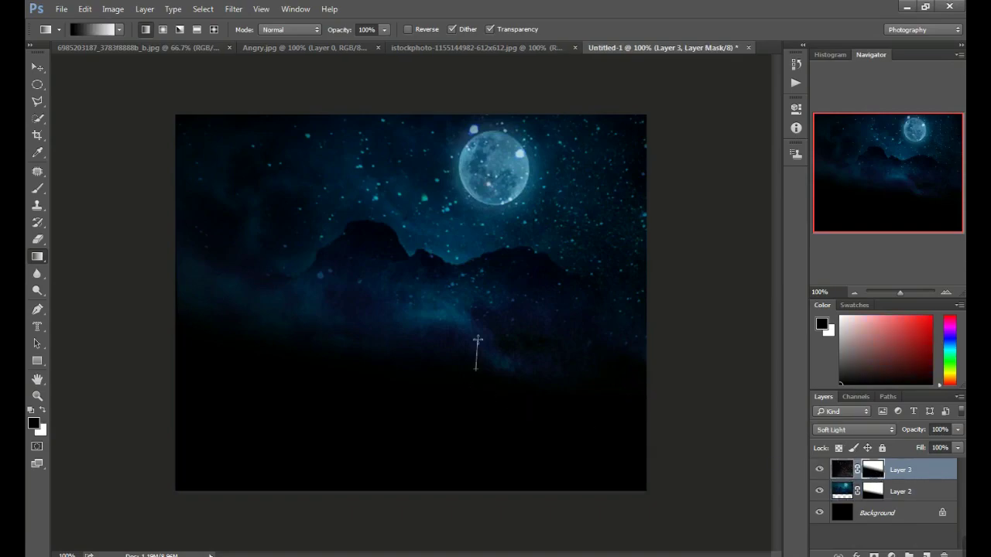
drag(447, 336, 455, 248)
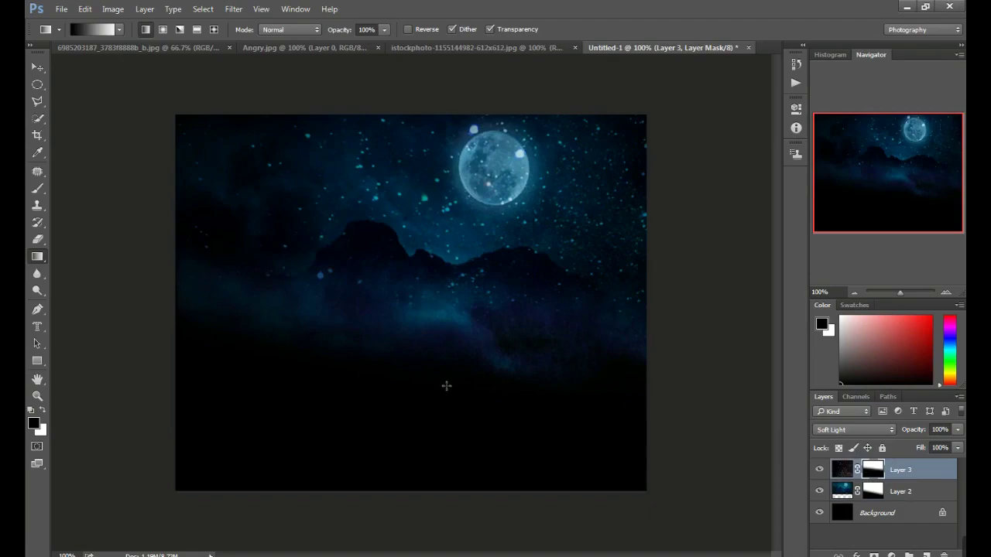
drag(446, 386, 464, 218)
drag(463, 327, 457, 212)
drag(437, 330, 455, 220)
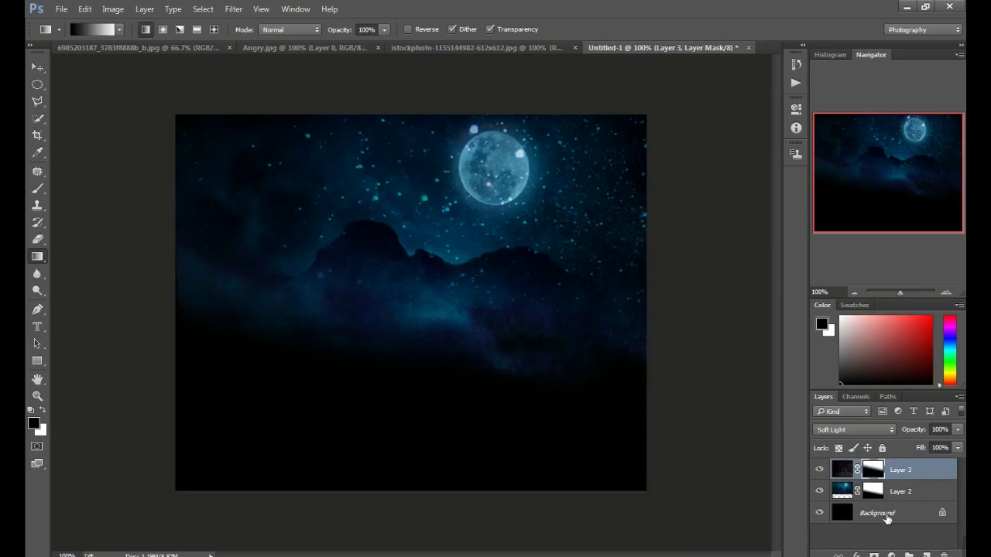
Try bottom-up fades on Layer 2 and its mask, then undo them
click(841, 491)
drag(437, 329, 452, 244)
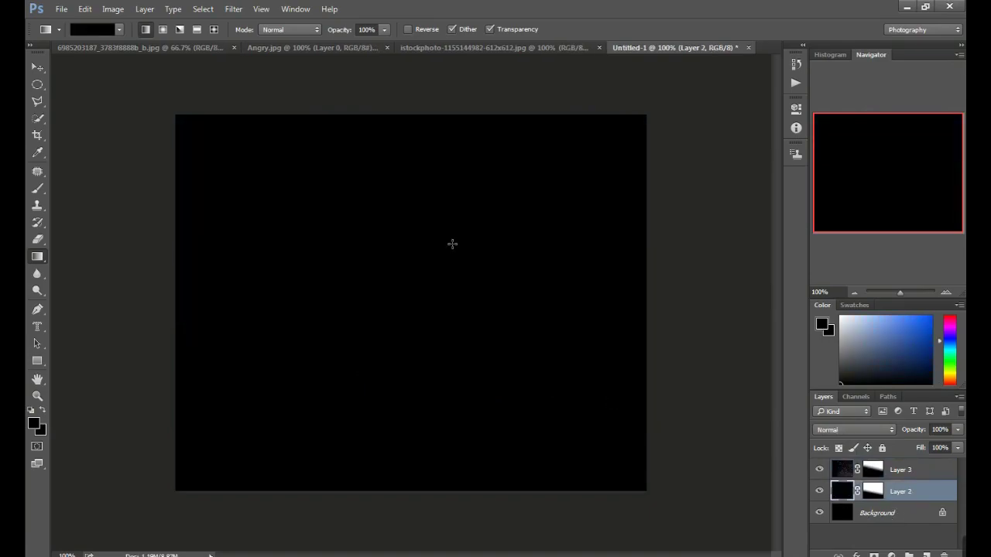
key(ctrl+z)
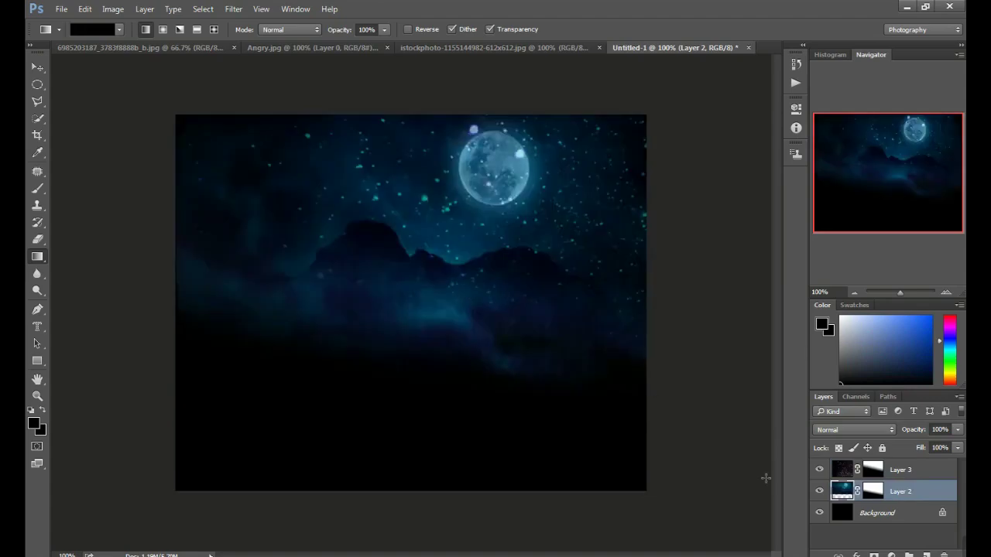
click(864, 494)
drag(448, 366, 467, 222)
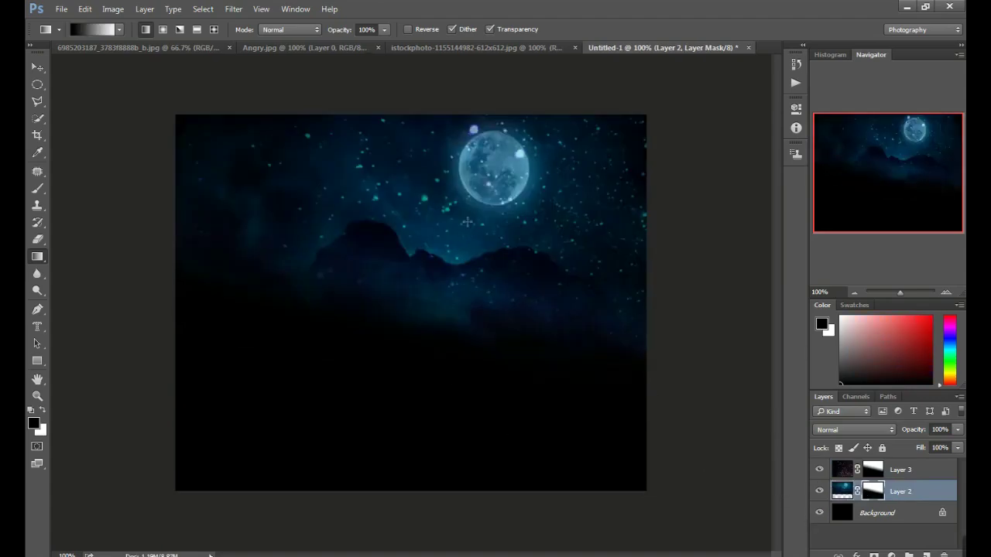
drag(453, 333, 454, 258)
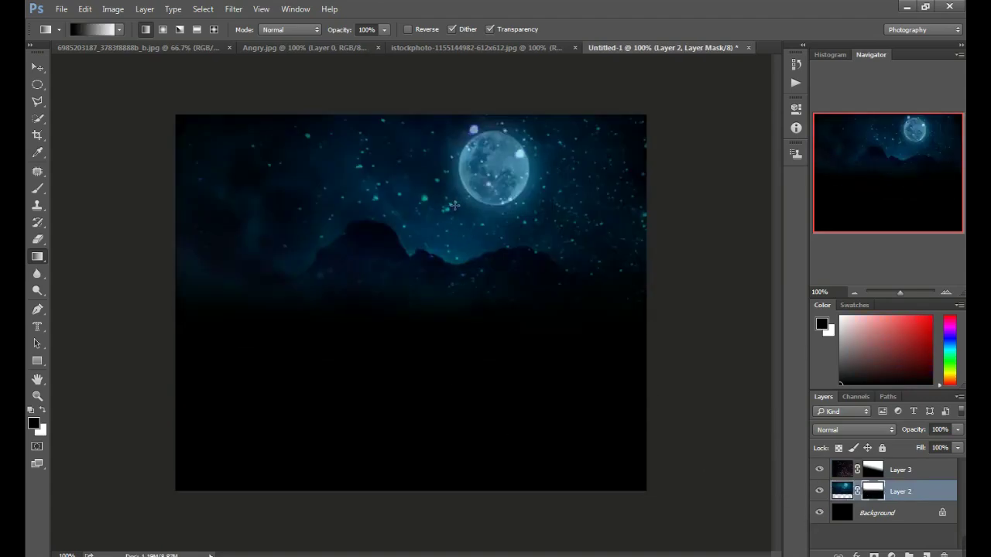
key(ctrl+alt+z)
key(ctrl+alt+z)
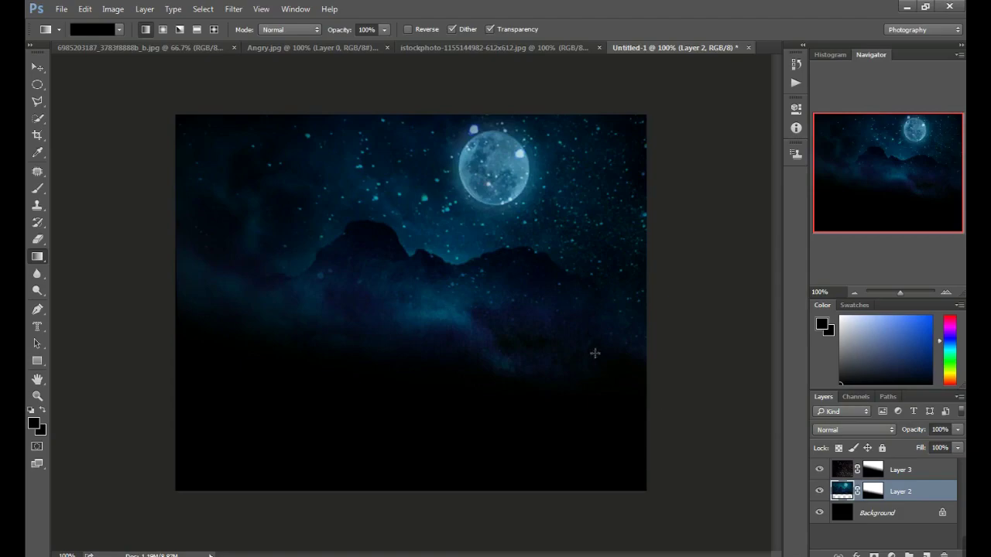
Erase the haze over the moon on Layer 3 so the moon shines crisp
click(840, 471)
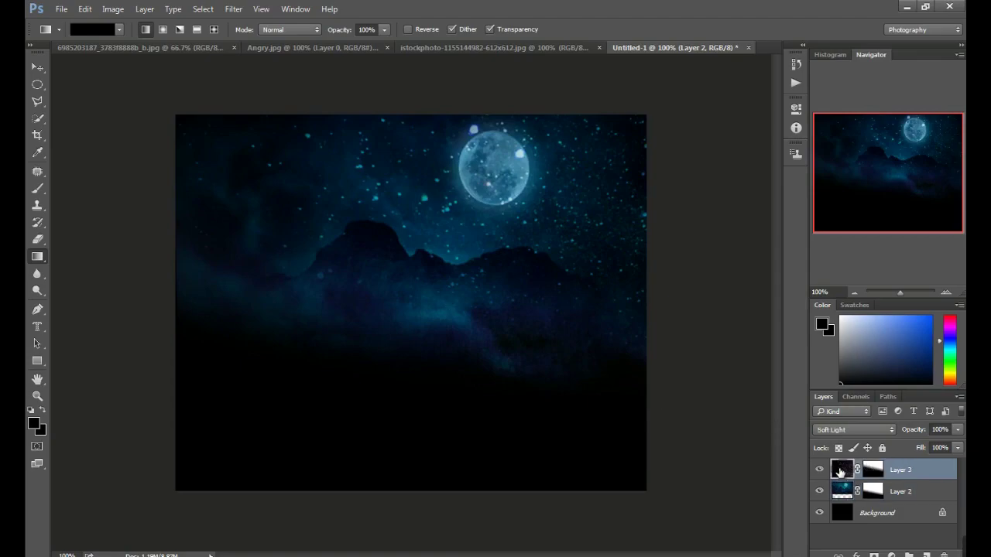
click(37, 239)
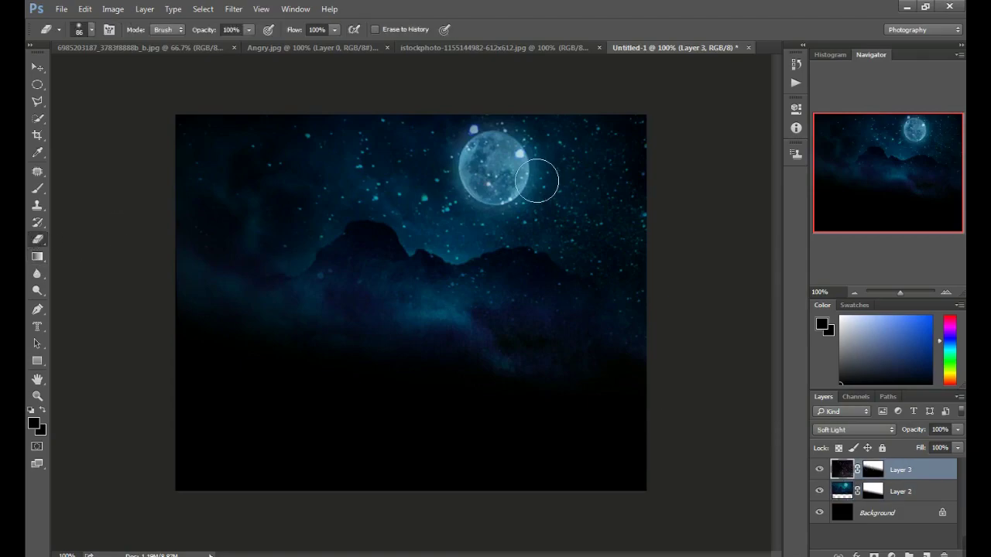
drag(490, 153, 507, 171)
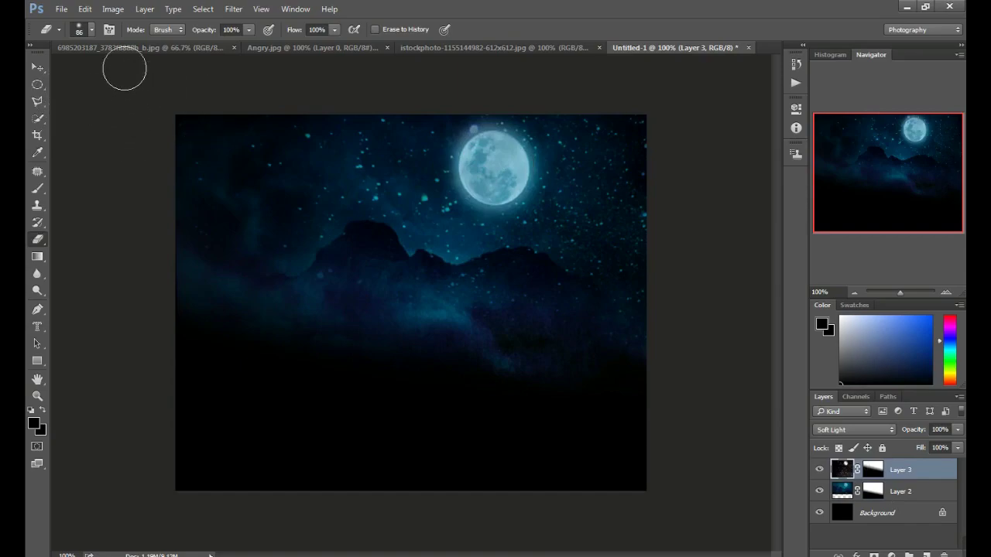
click(564, 48)
Drag the screaming man from Angry.jpg into the Untitled-1 night-sky canvas as Layer 4
click(287, 47)
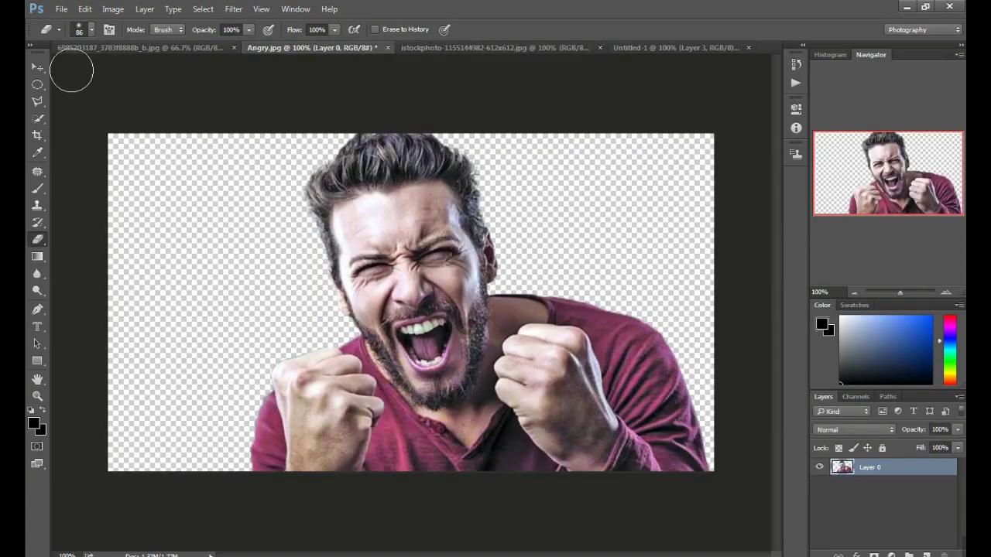
click(36, 67)
drag(385, 276, 228, 53)
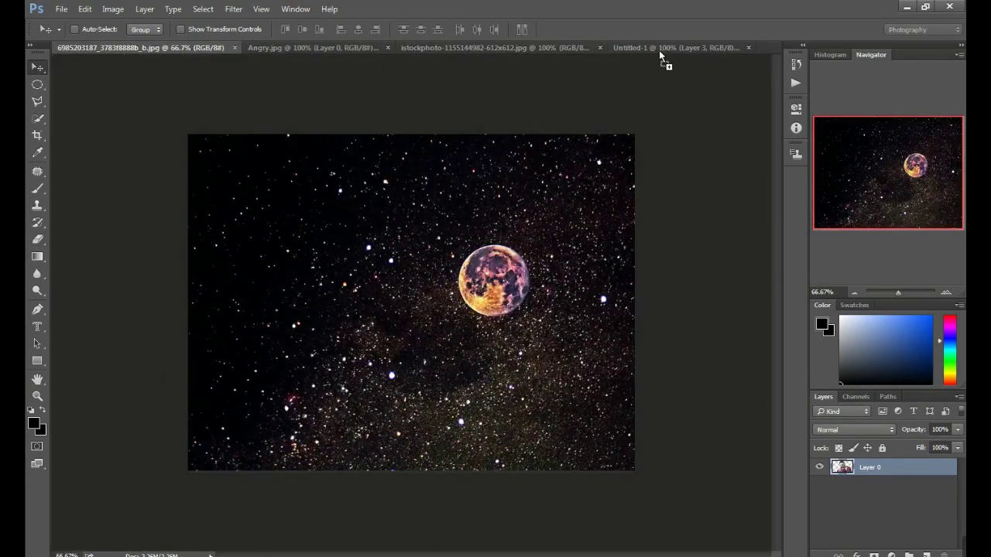
mouse_move(283, 68)
mouse_down()
mouse_move(401, 348)
mouse_move(357, 302)
mouse_up()
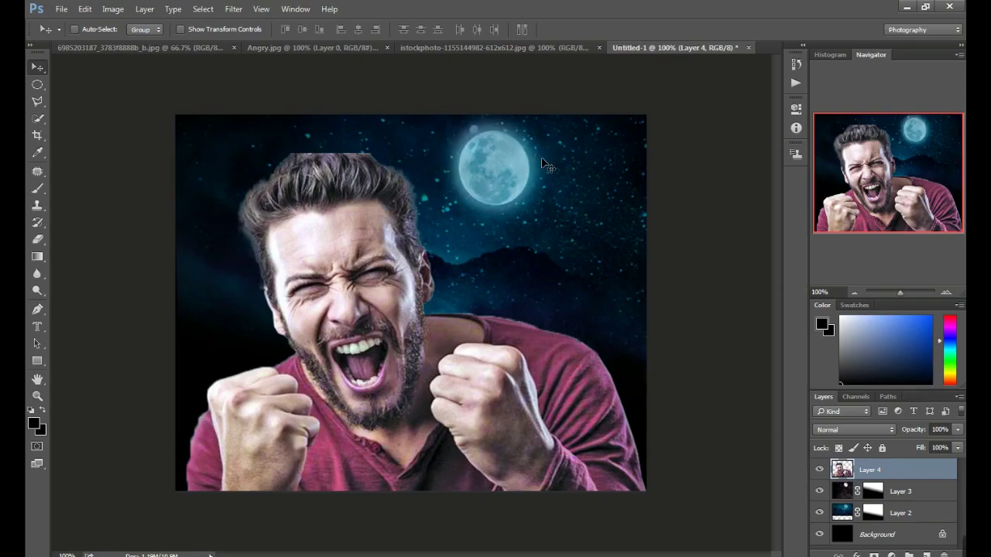
key(ctrl+t)
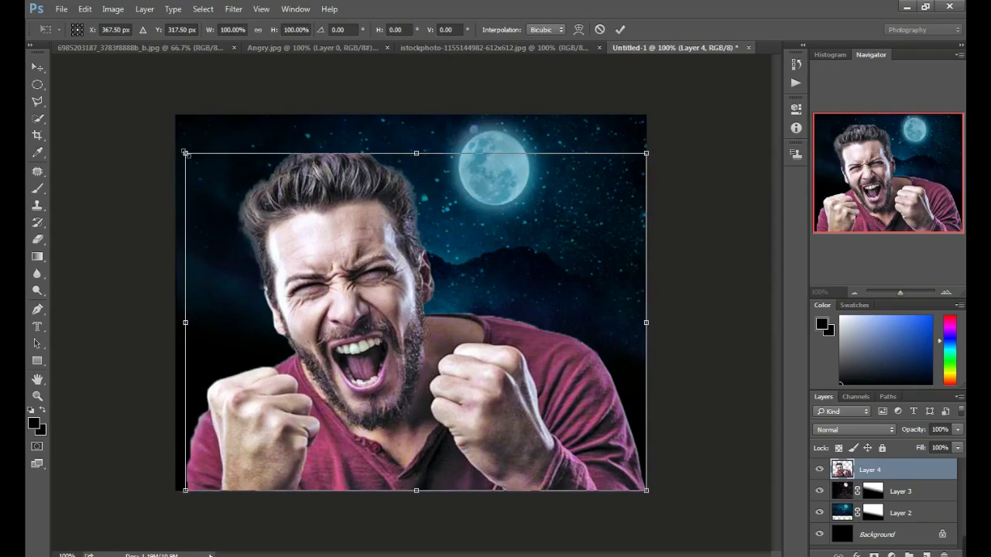
Scale and reposition the man on Layer 4 to fill the lower canvas, then commit
mouse_move(185, 152)
mouse_down()
mouse_move(217, 160)
mouse_move(242, 189)
mouse_up()
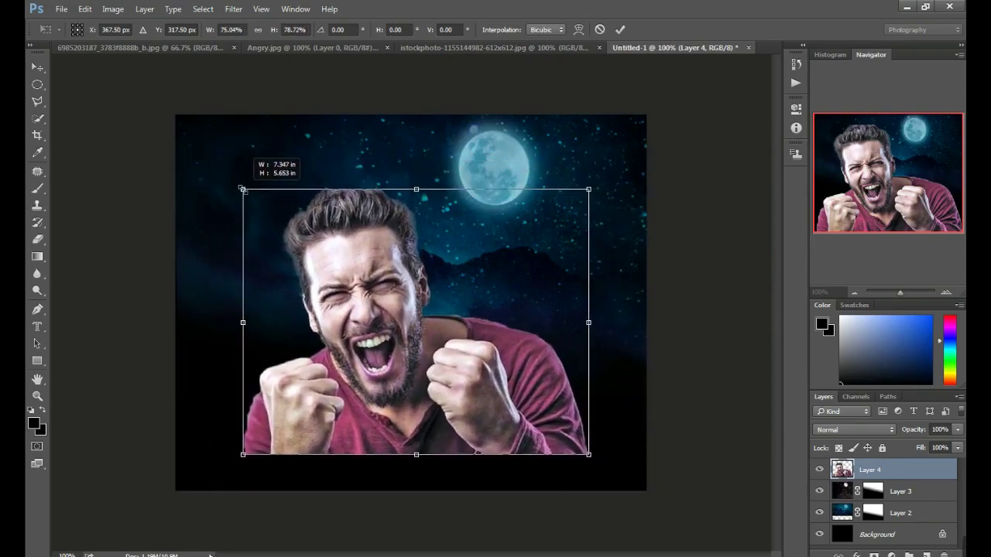
drag(588, 454, 647, 490)
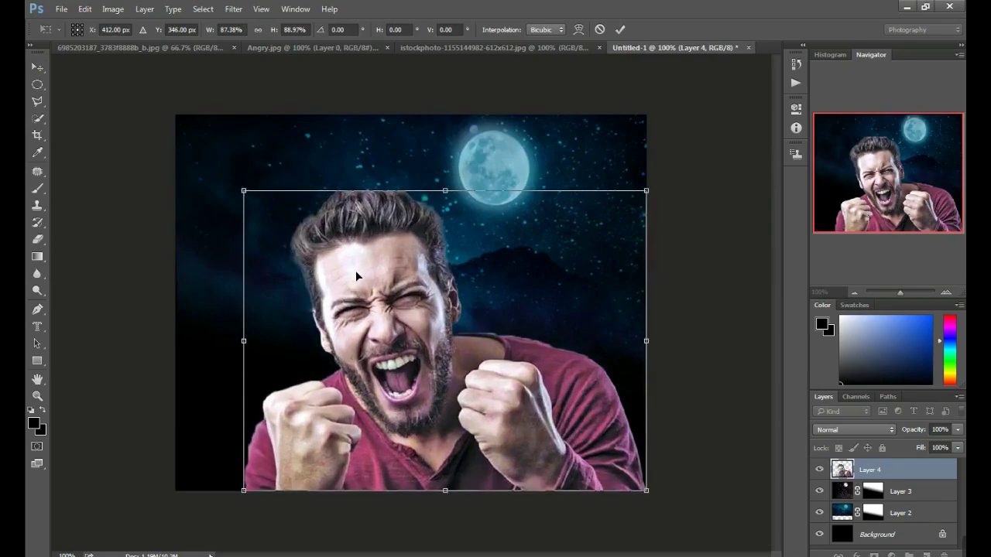
drag(356, 271, 375, 272)
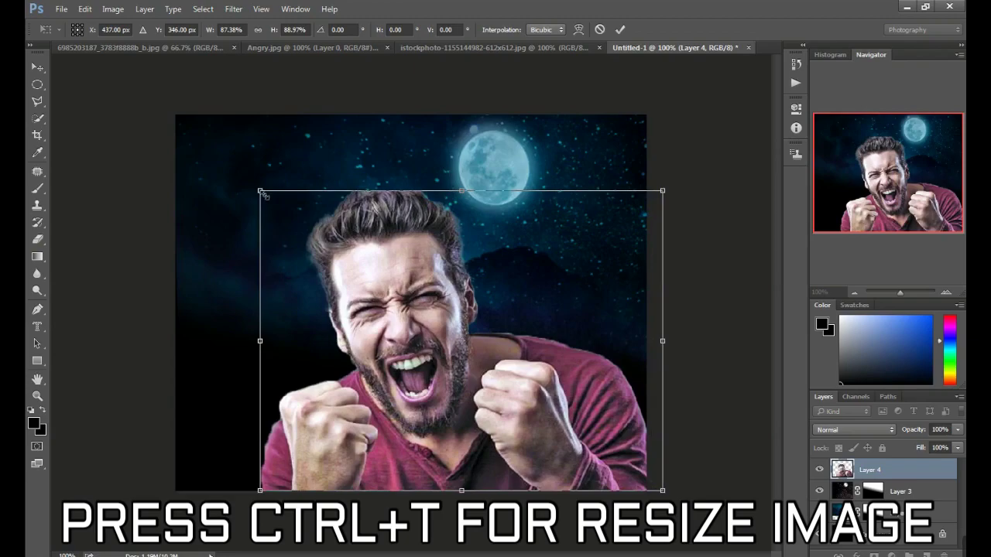
drag(263, 195, 269, 203)
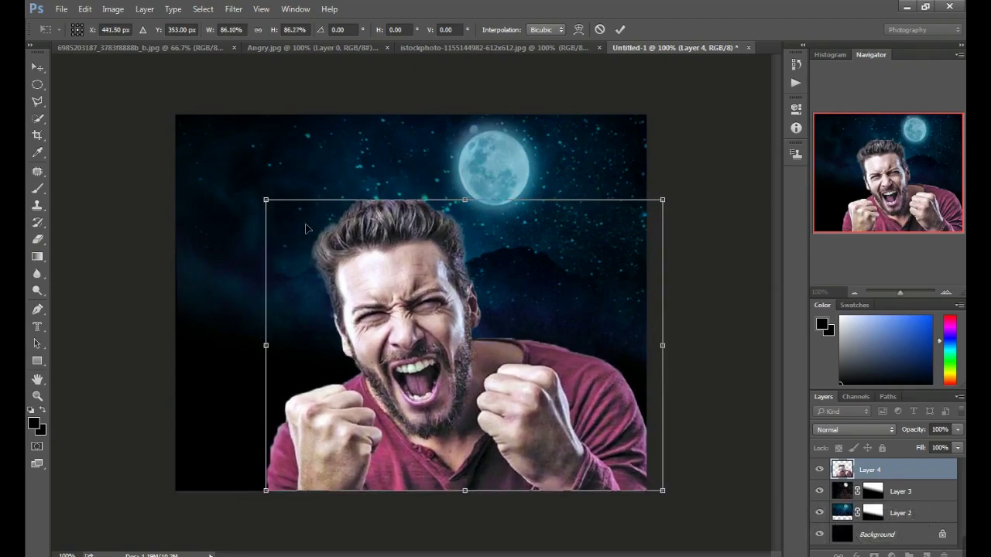
drag(266, 200, 280, 208)
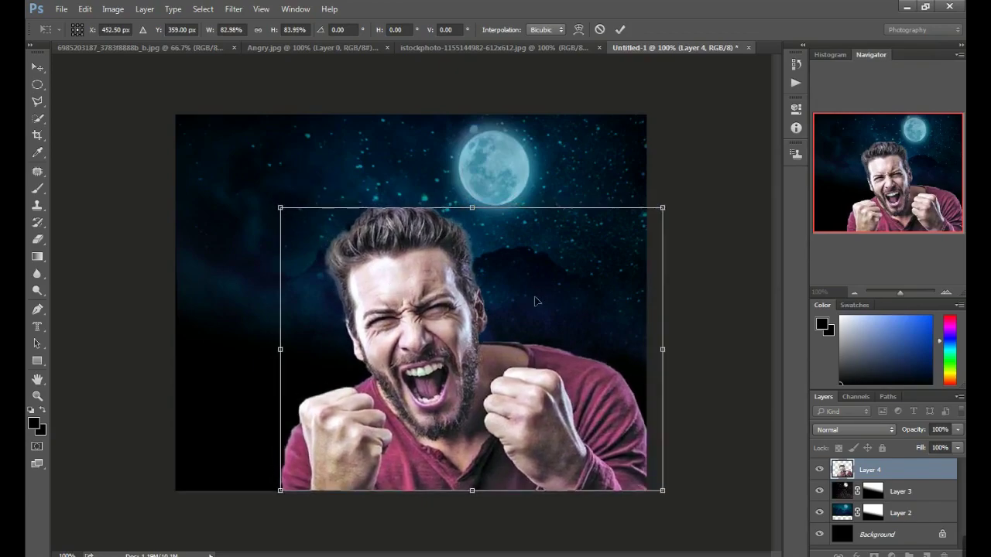
drag(668, 223, 654, 226)
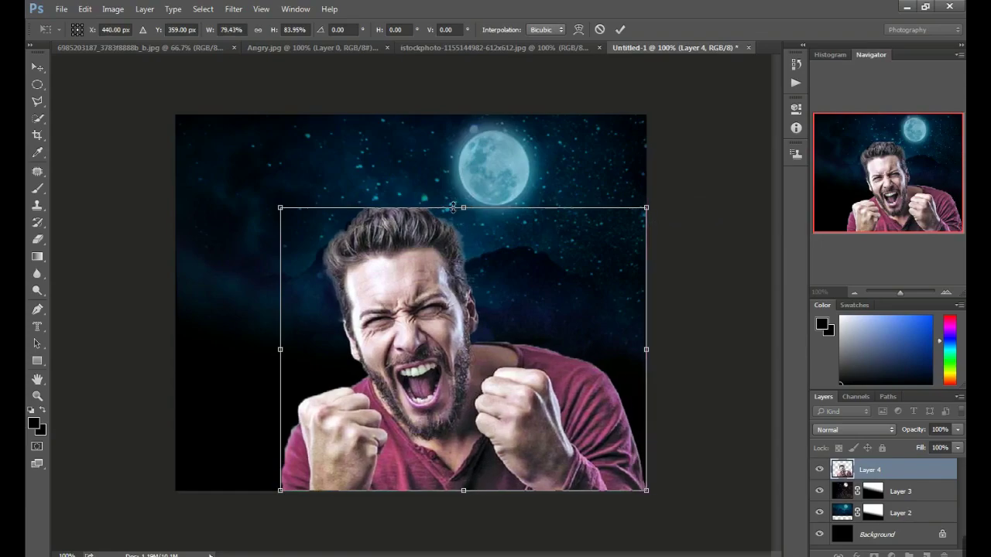
drag(453, 207, 453, 224)
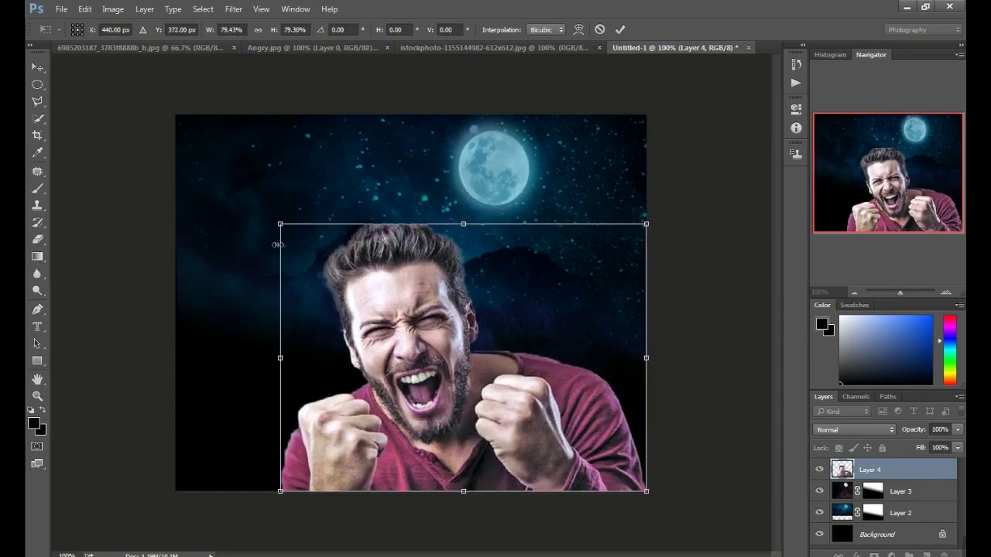
drag(277, 245, 290, 244)
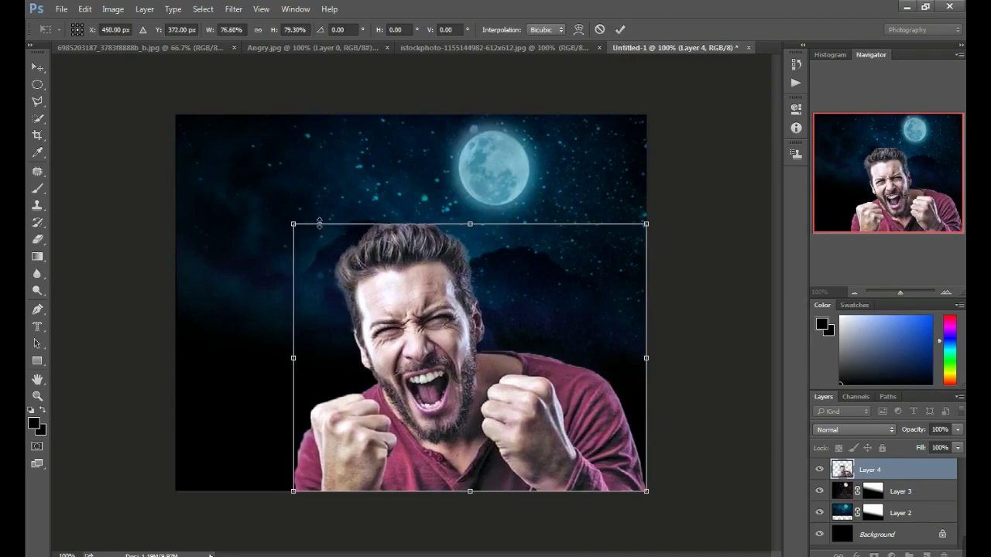
drag(293, 223, 266, 208)
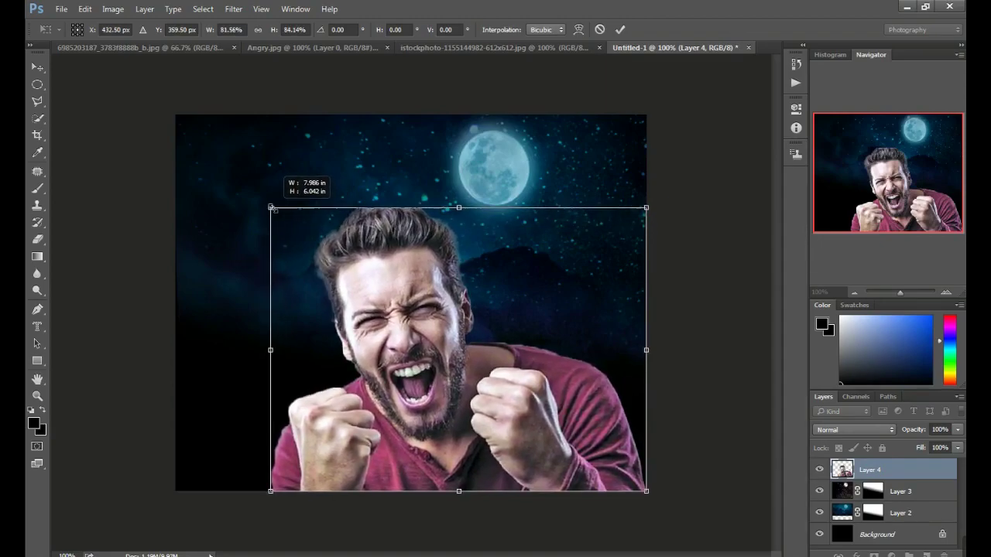
click(619, 30)
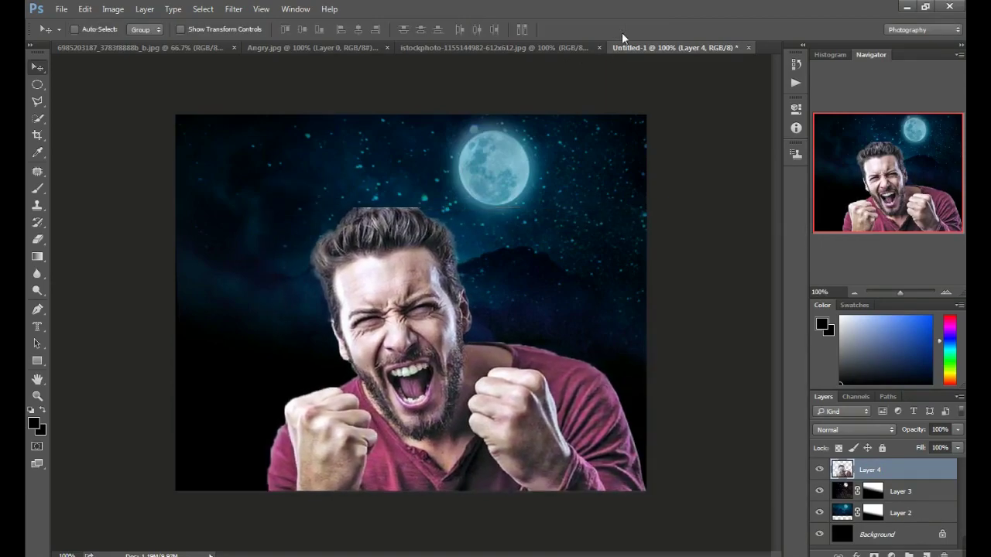
click(559, 52)
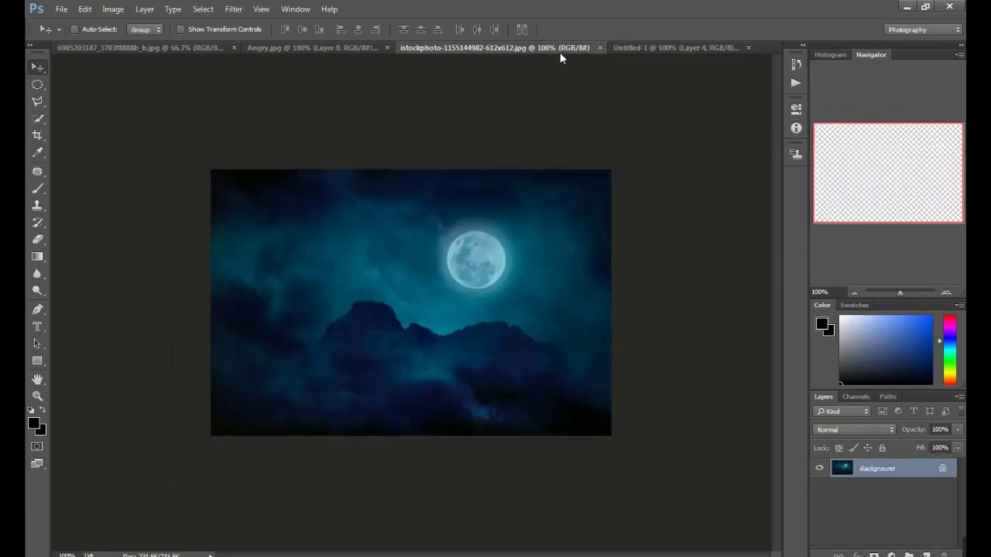
Close the moon stock photo and feather a polygonal selection over the top of the man's hair
click(605, 48)
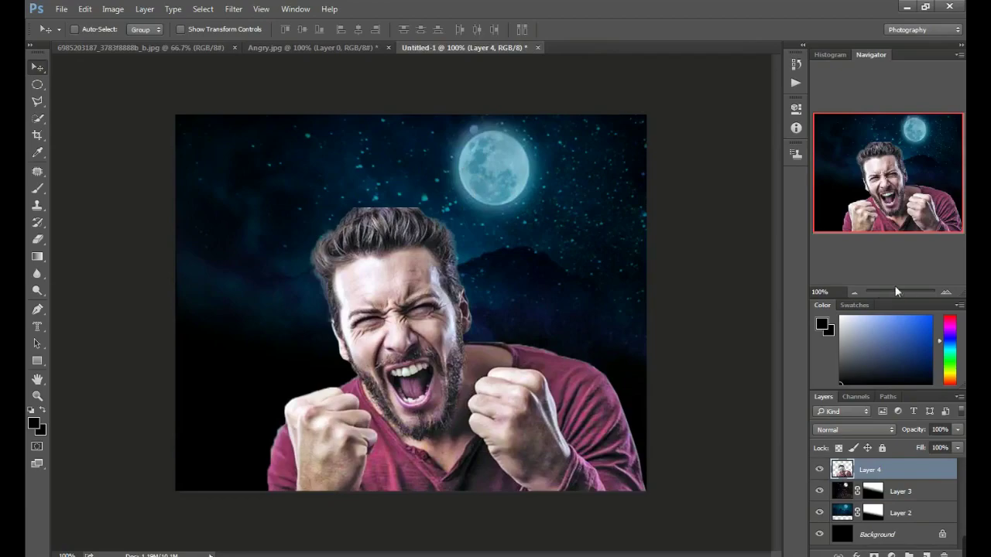
drag(896, 290, 905, 294)
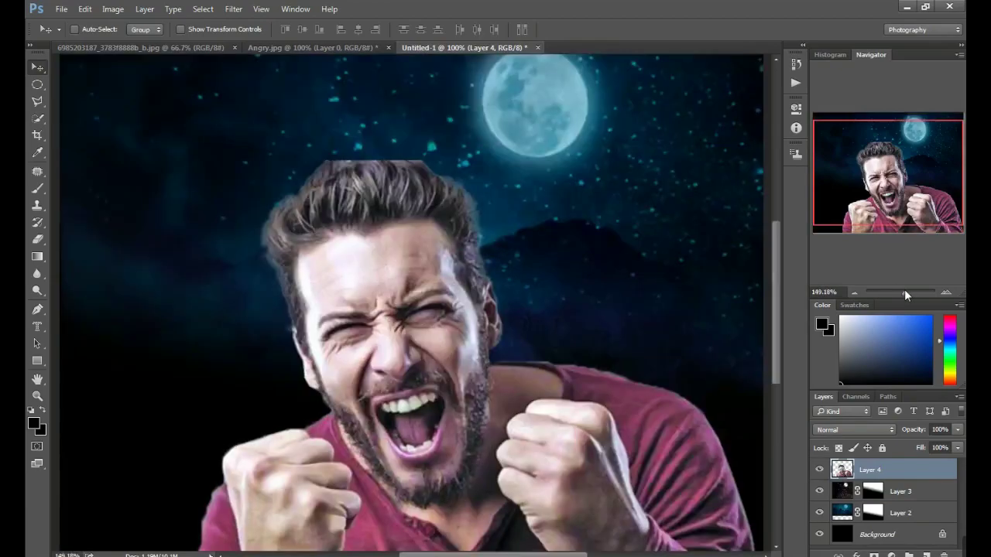
click(37, 101)
click(314, 181)
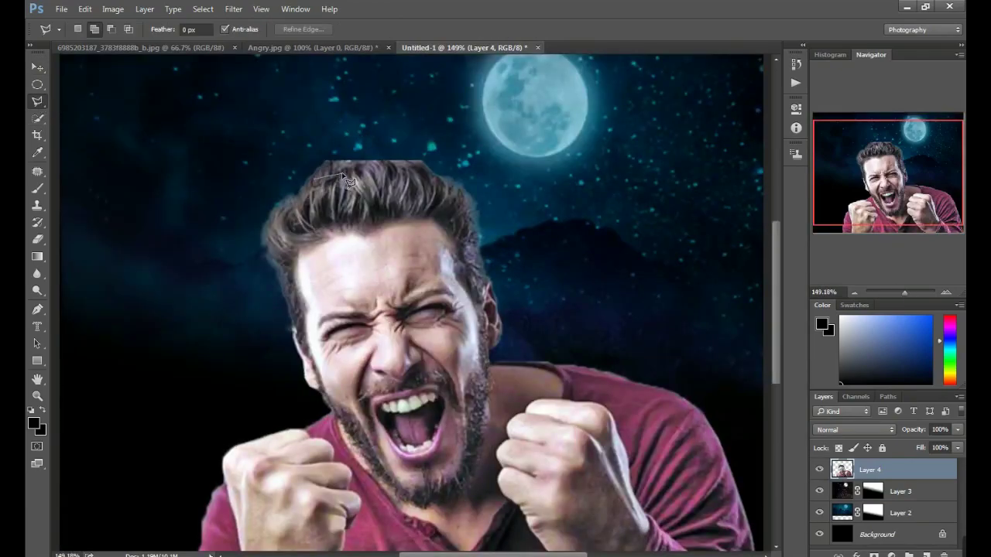
click(441, 164)
click(409, 136)
click(346, 134)
click(291, 160)
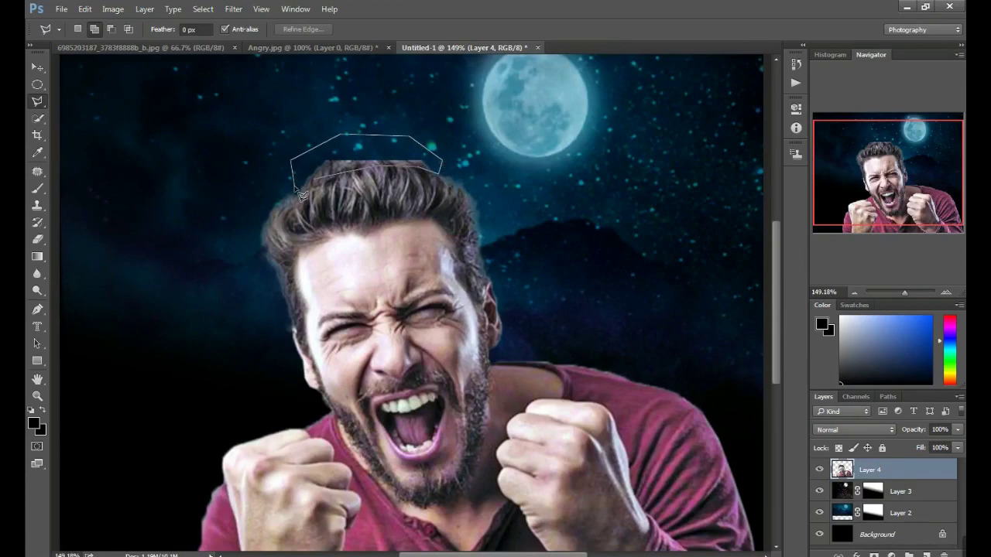
click(294, 187)
click(316, 182)
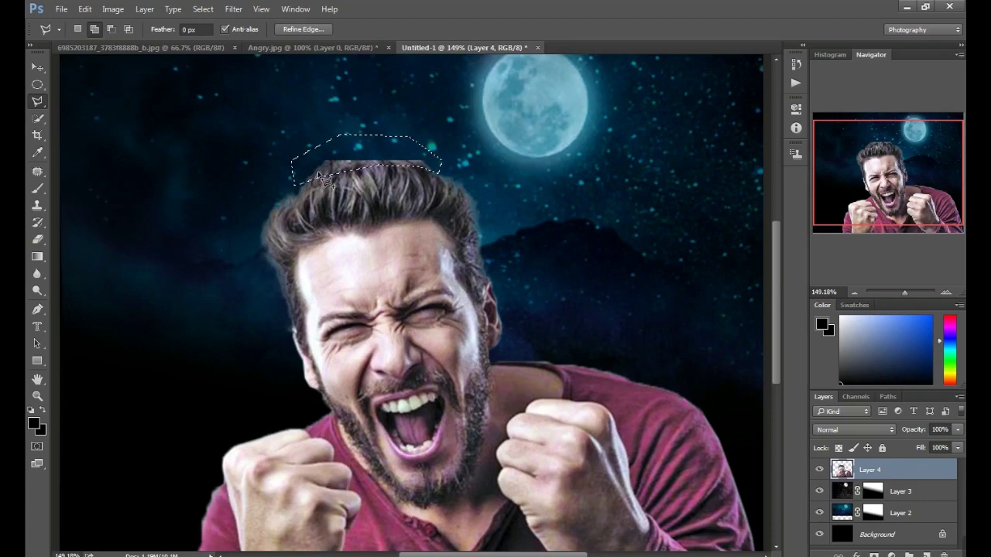
right_click(319, 176)
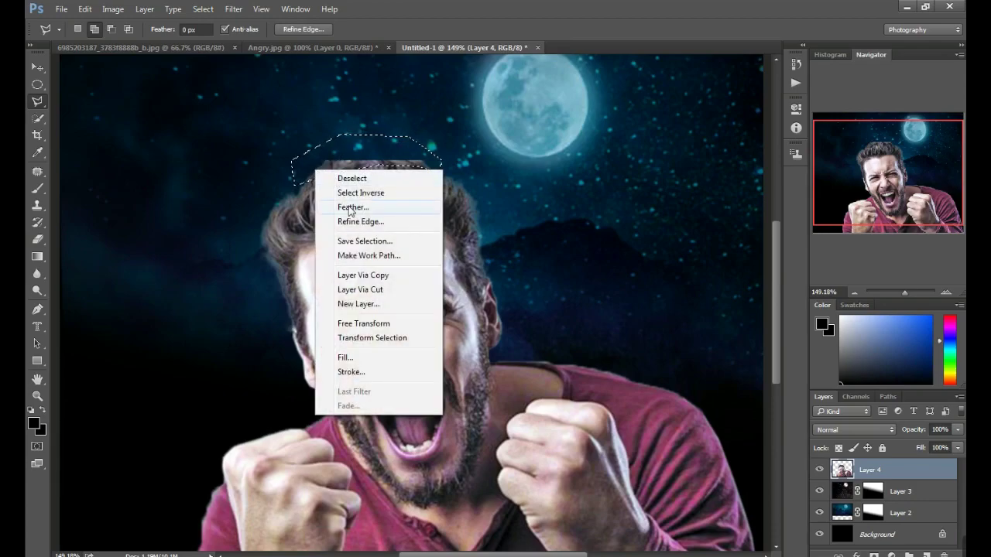
click(348, 207)
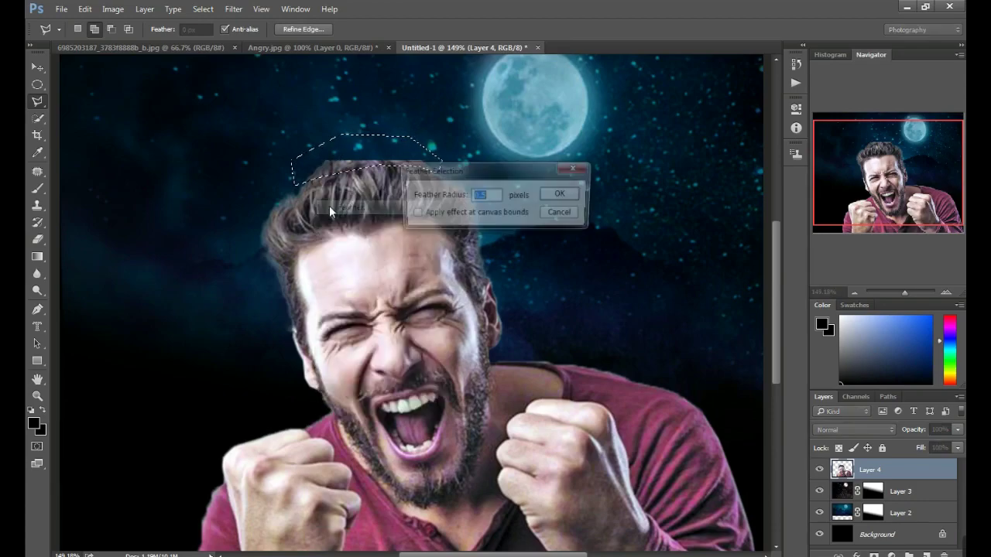
click(562, 196)
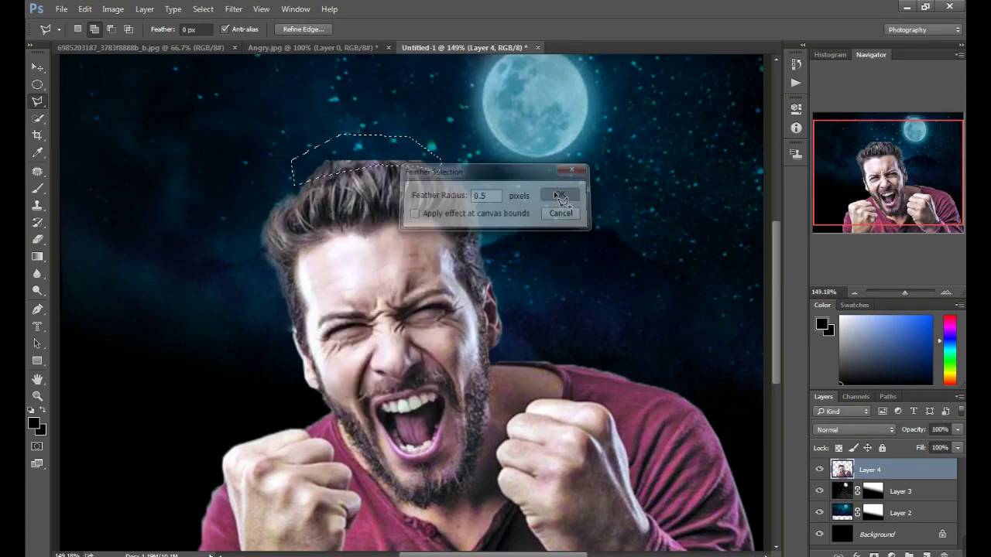
right_click(359, 150)
click(383, 158)
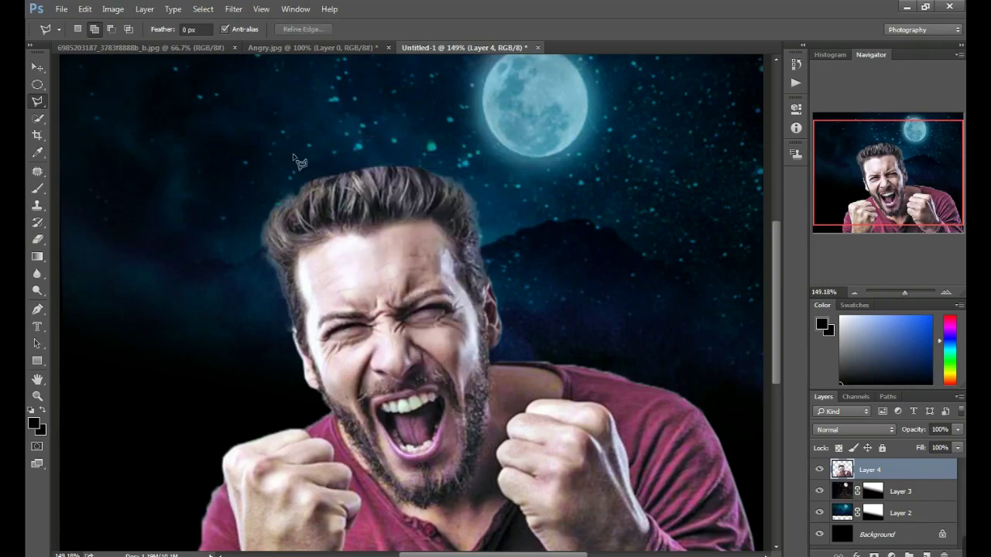
Feather a second polygonal selection along the left side of the man's head, then deselect
click(323, 177)
click(279, 205)
click(273, 269)
click(236, 265)
click(235, 210)
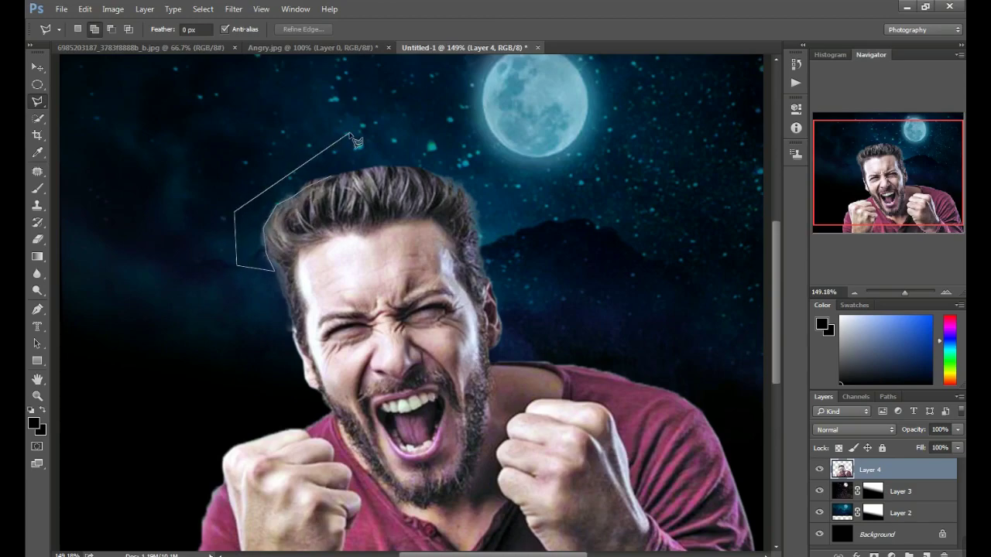
click(347, 134)
click(322, 178)
right_click(328, 168)
click(356, 203)
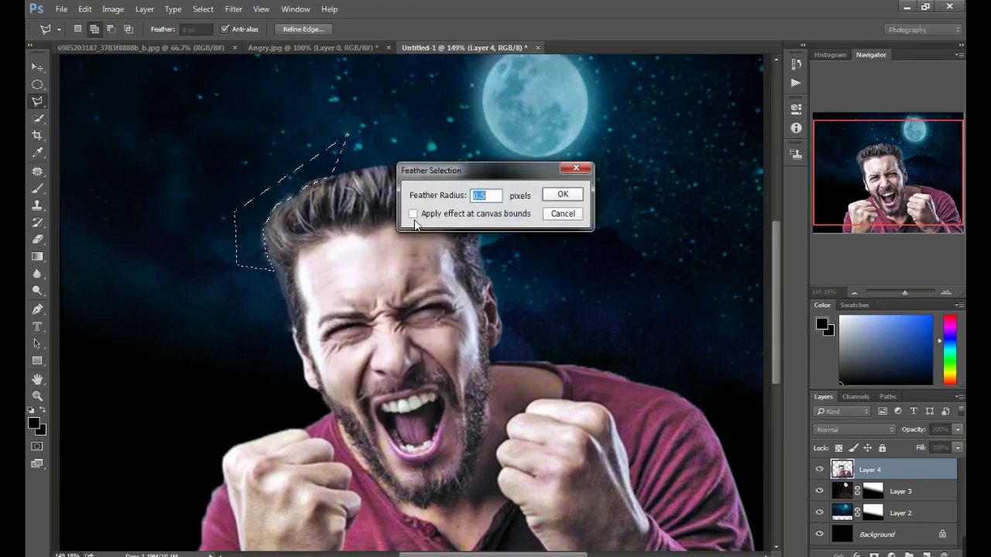
click(564, 196)
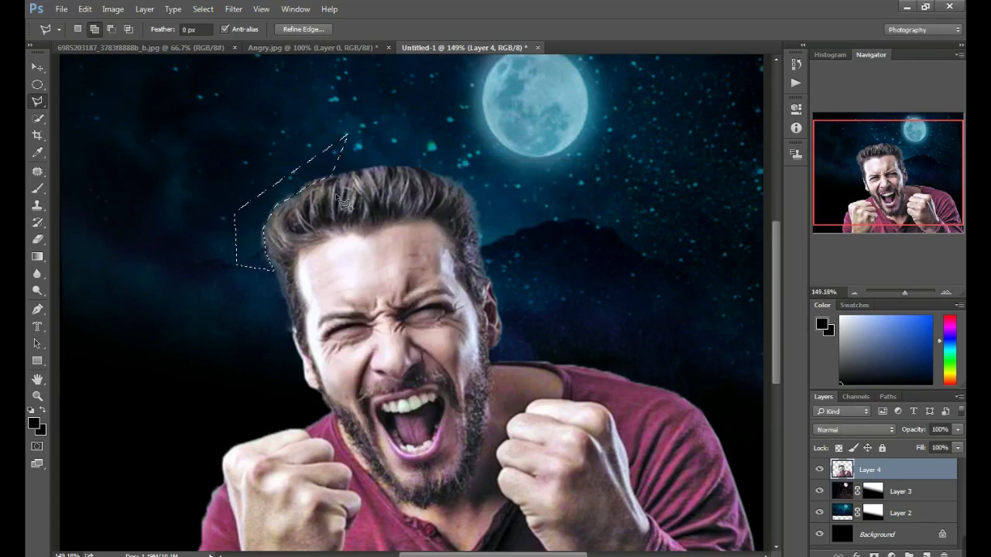
right_click(403, 115)
click(424, 125)
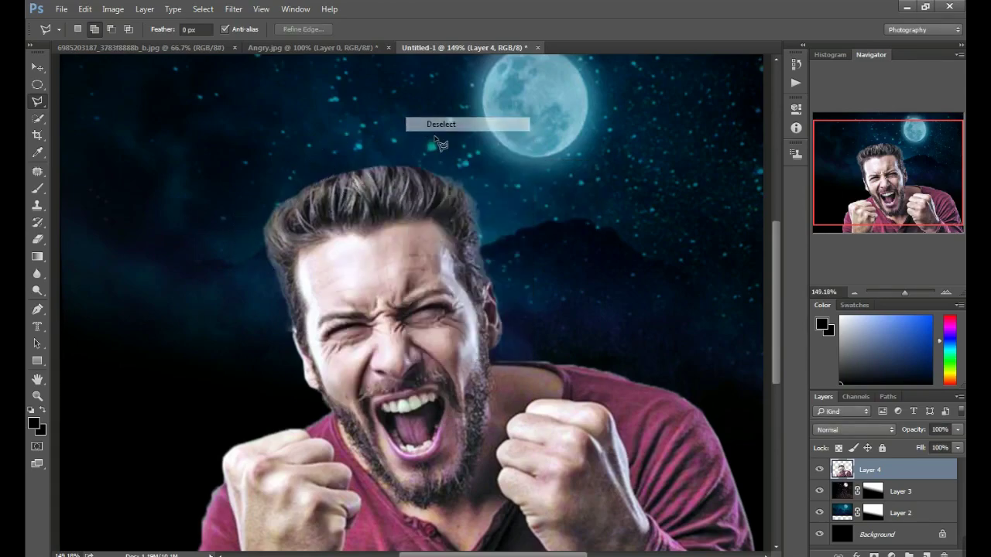
click(901, 291)
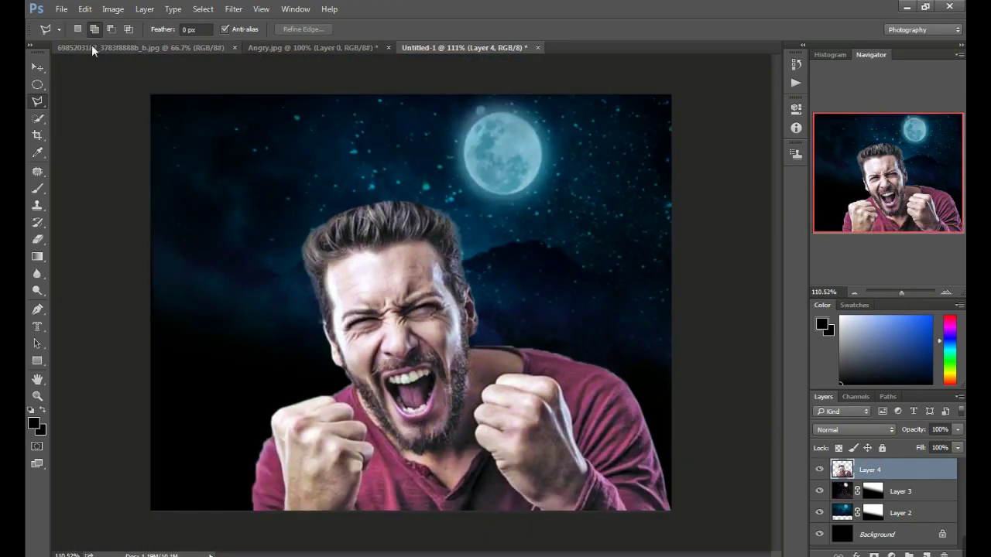
click(61, 9)
Open the white wings PNG image from the source folder
click(68, 36)
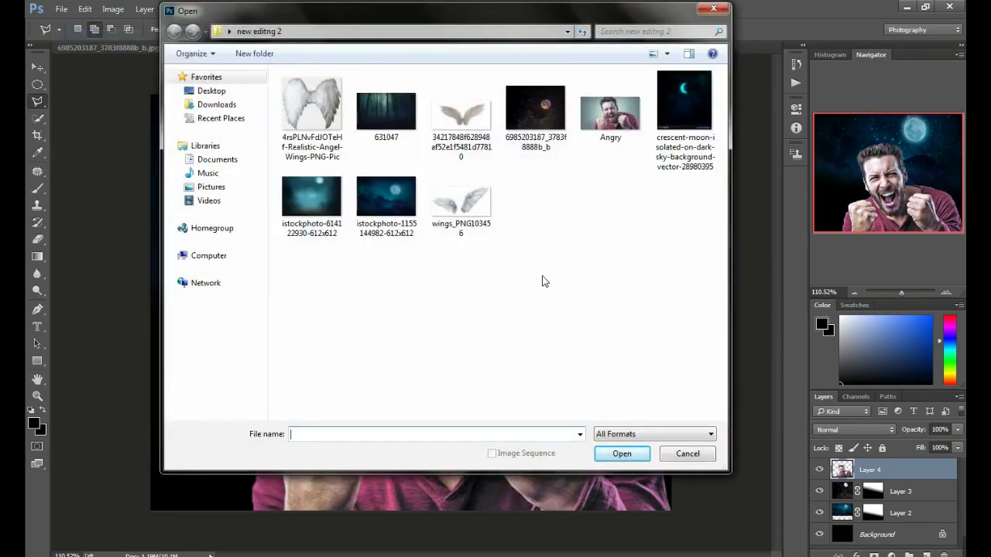
click(463, 221)
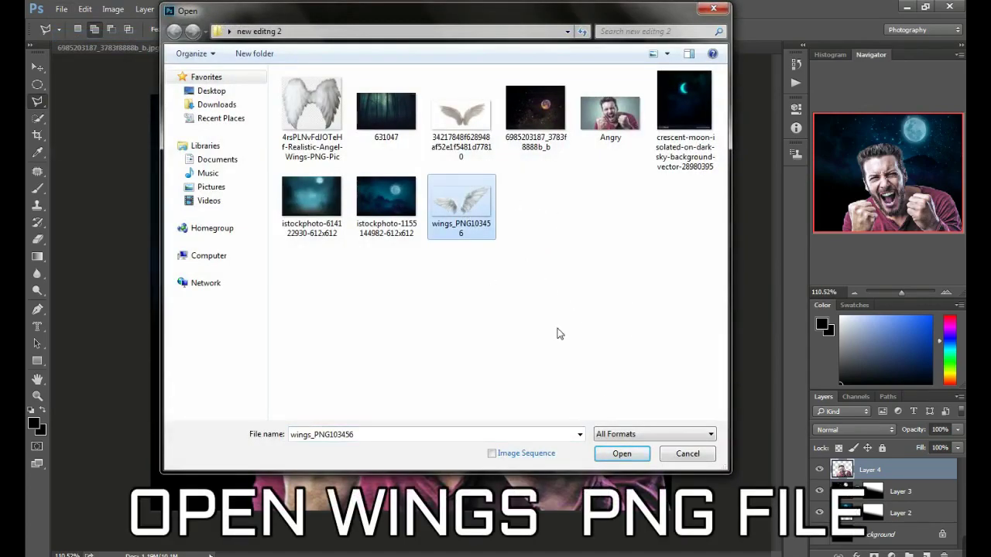
click(622, 453)
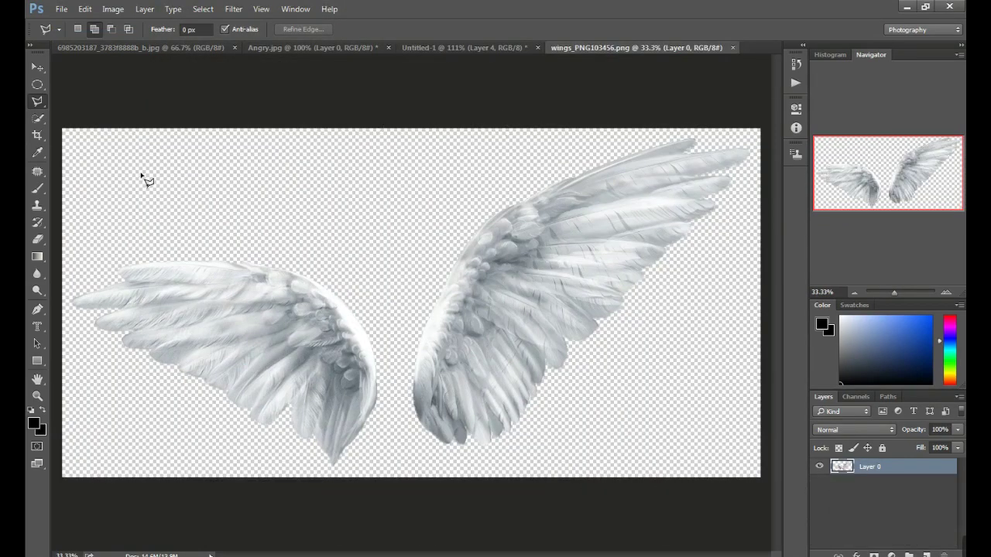
Drag the wings into the Untitled-1 composite as Layer 5 over the man
click(43, 68)
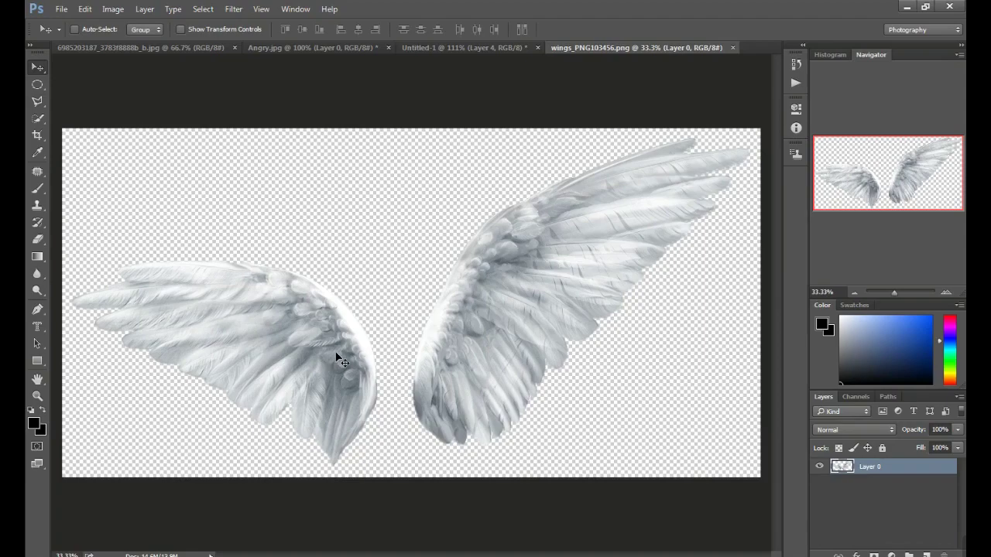
drag(337, 355, 301, 51)
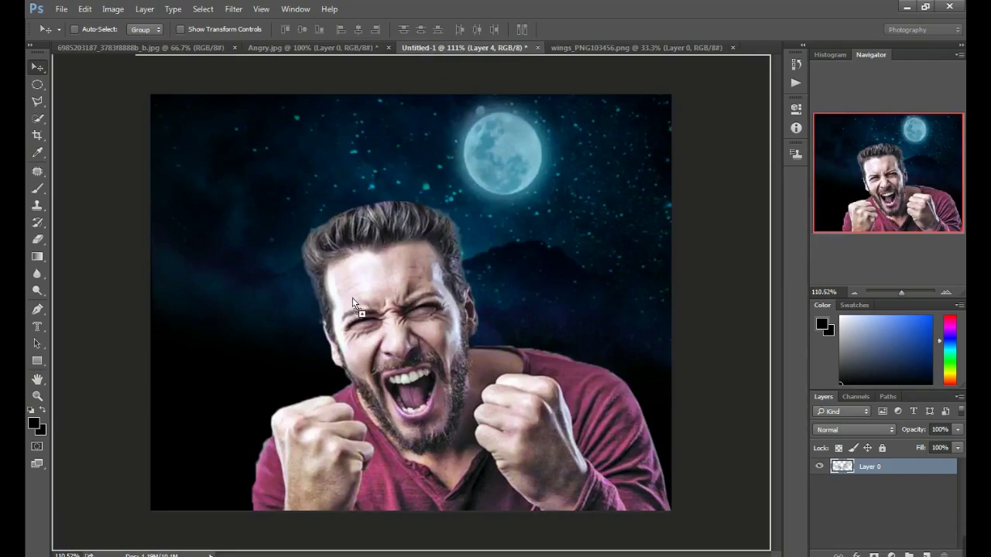
drag(403, 53, 356, 306)
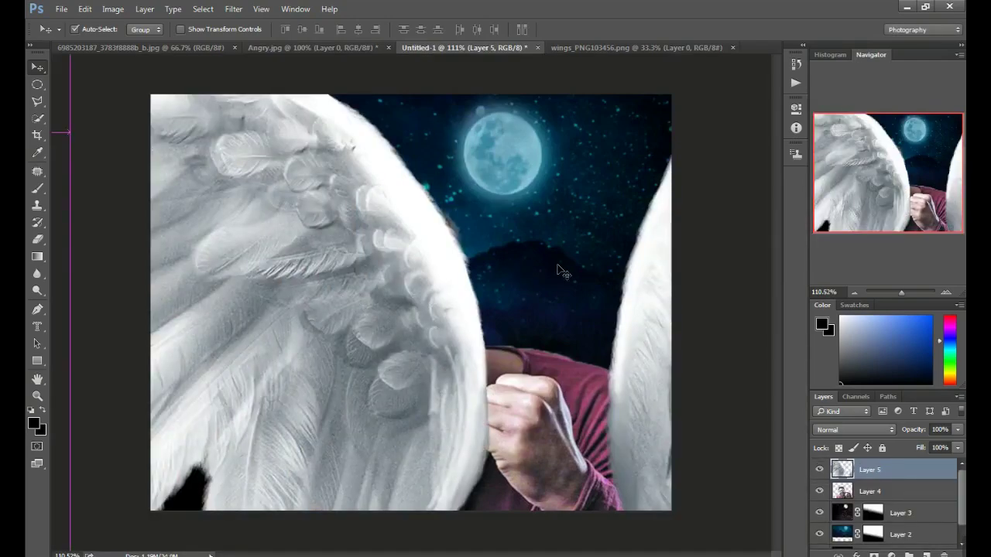
key(ctrl+t)
Scale the wings to about 26%, tilt them about 3°, and place them over the man's head
click(892, 292)
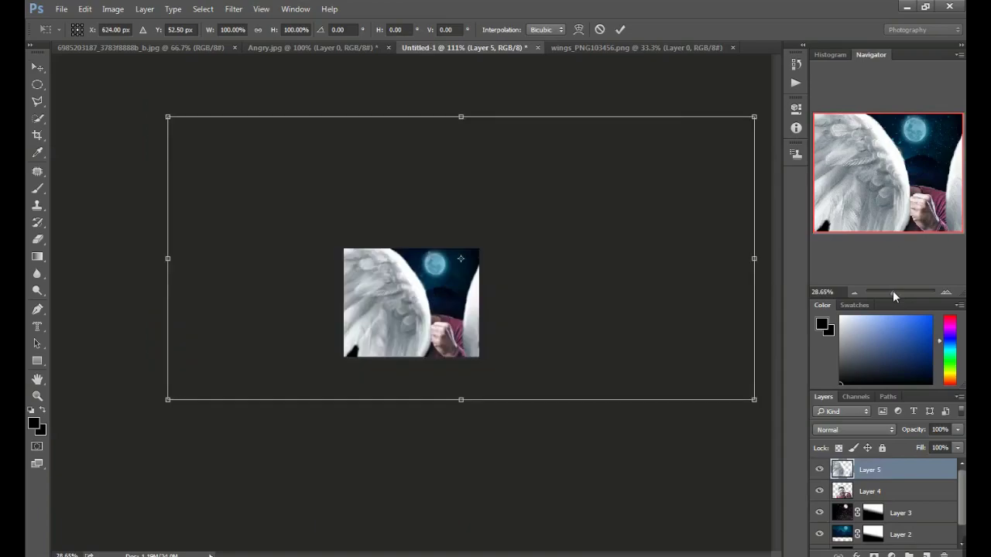
mouse_move(753, 401)
mouse_down()
mouse_move(547, 303)
mouse_move(463, 329)
mouse_up()
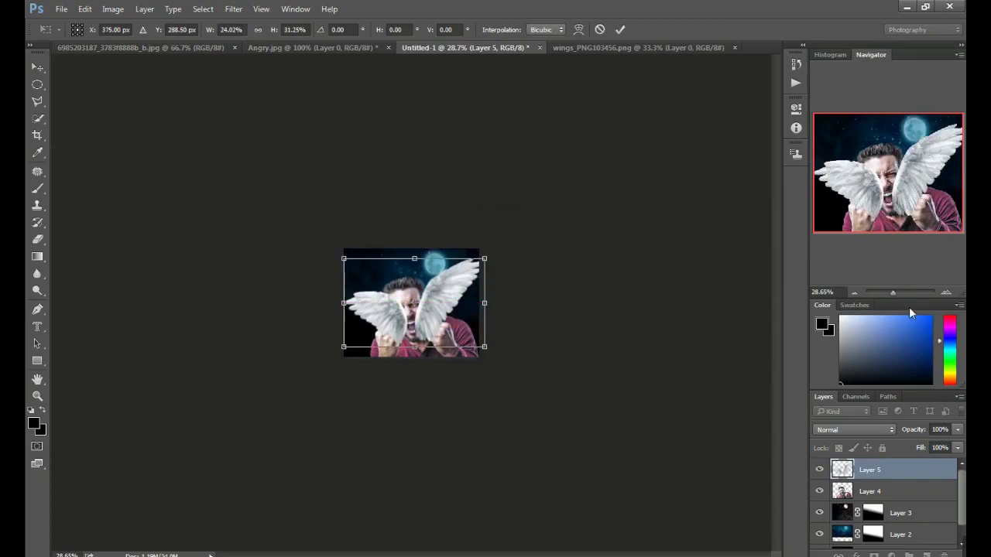
drag(895, 294, 898, 290)
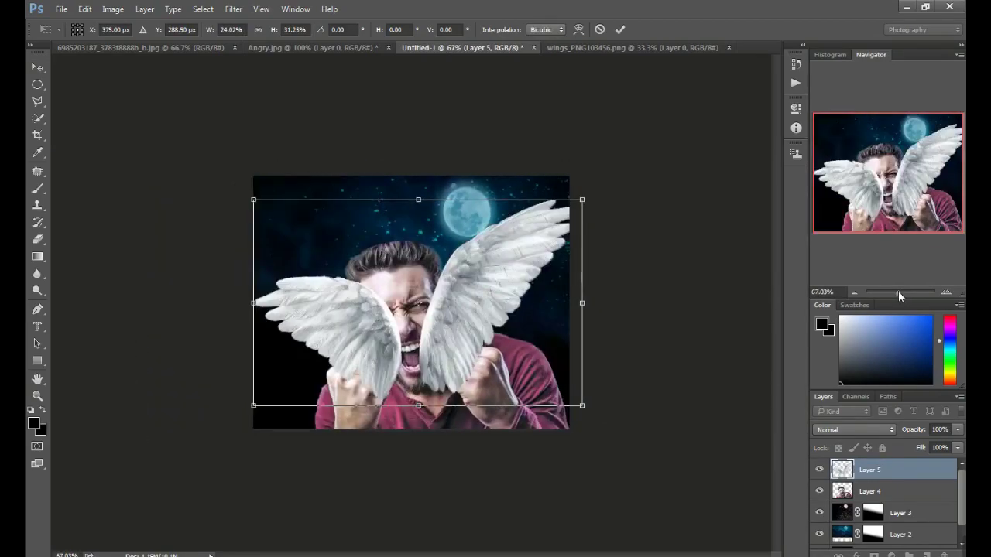
drag(499, 330, 507, 342)
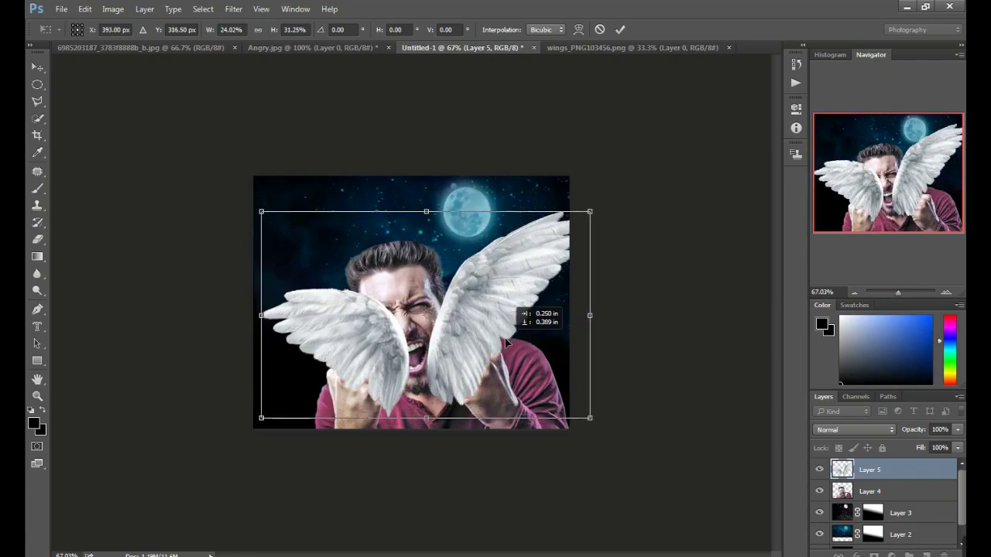
drag(262, 212, 229, 196)
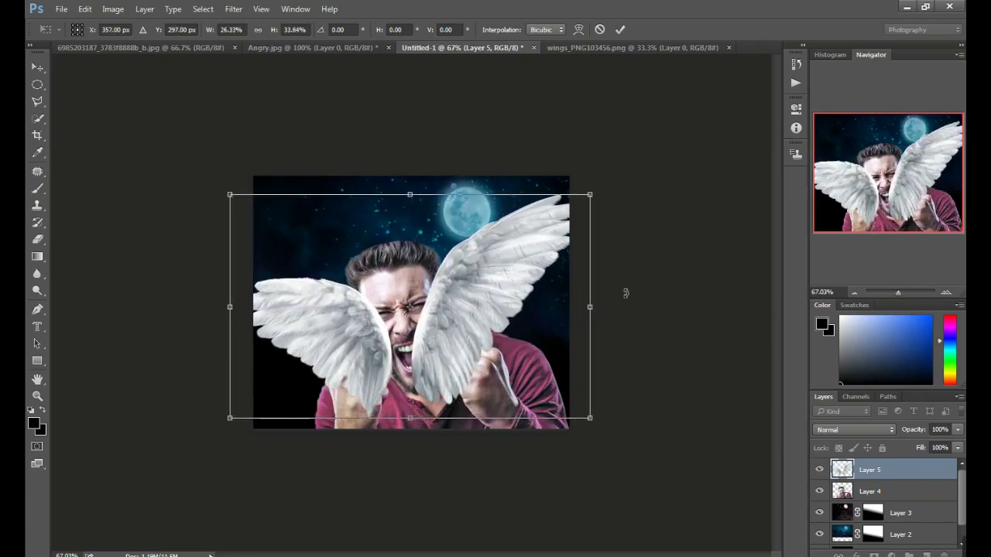
drag(626, 293, 625, 303)
drag(507, 336, 518, 330)
Commit the wings transform and move the man's Layer 4 above the wings layer
click(620, 30)
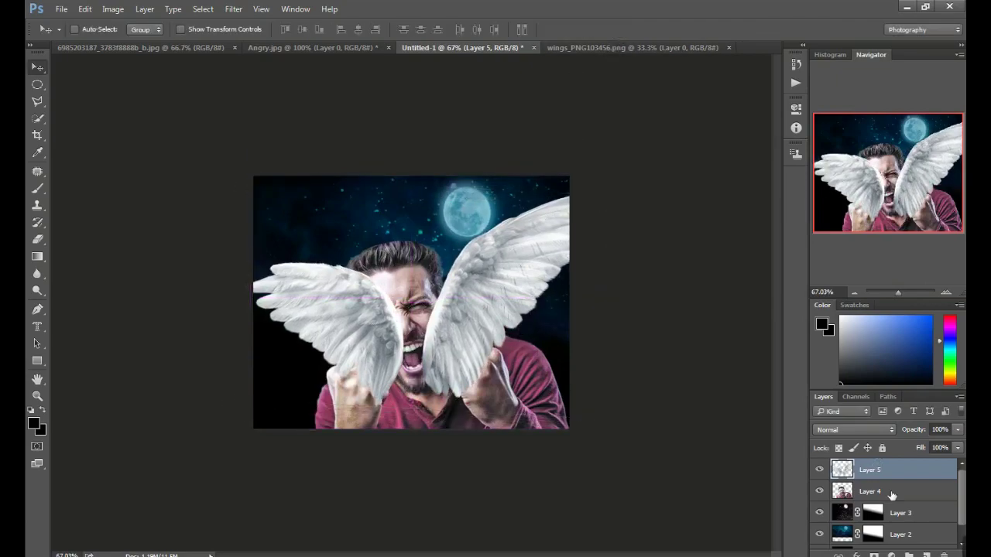
drag(851, 492, 857, 462)
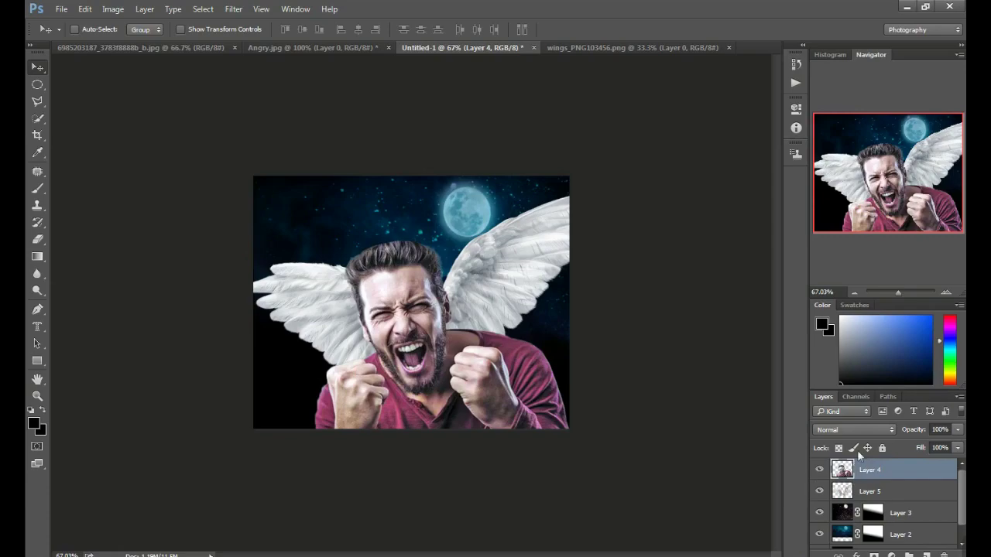
click(871, 496)
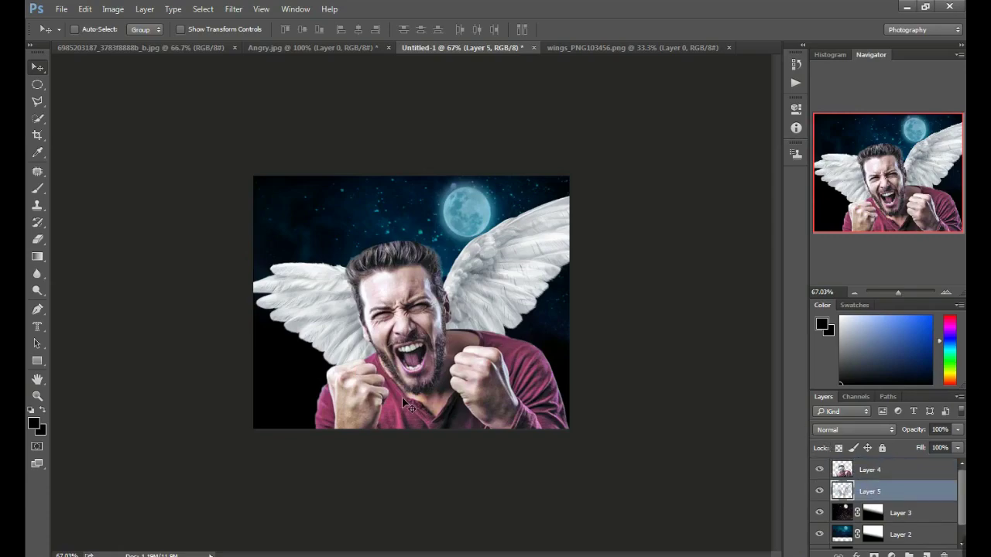
Stretch the wings to about 127% width and 159% height, shifted lower-left behind the man
key(ctrl+t)
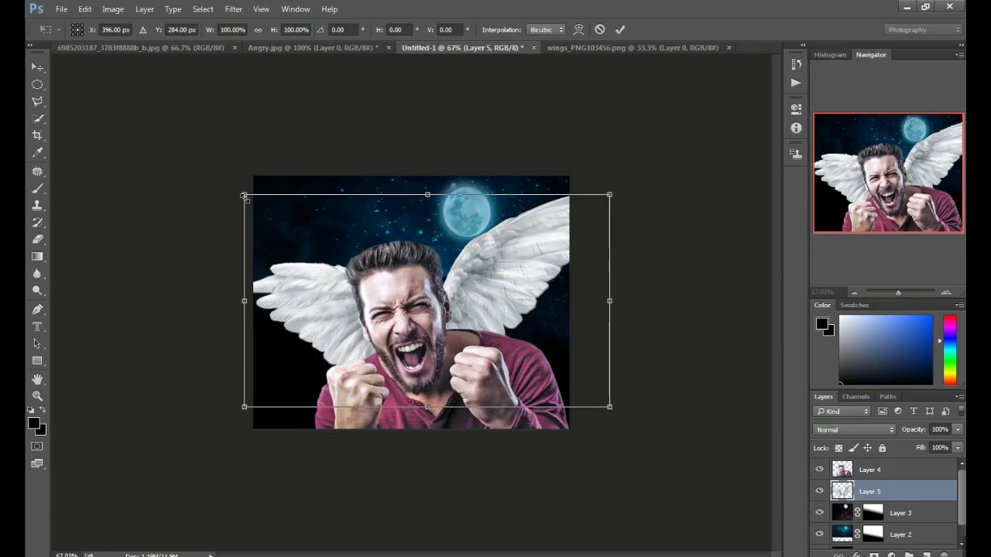
drag(244, 196, 215, 140)
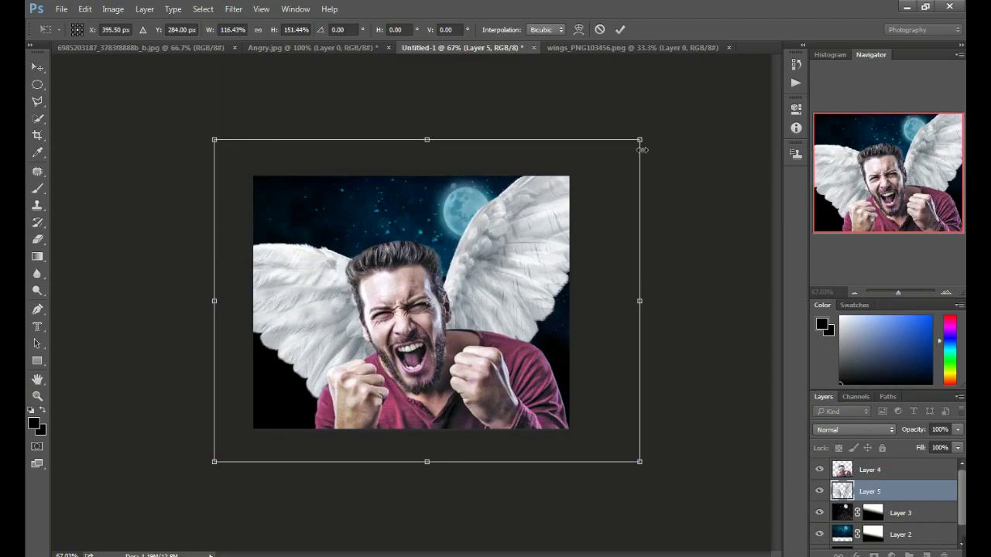
drag(641, 147, 671, 159)
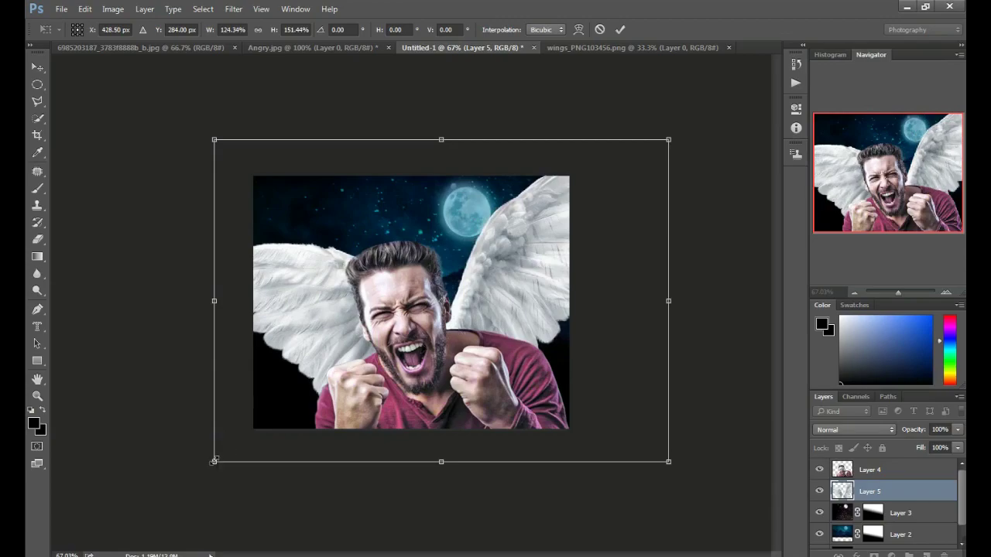
drag(215, 462, 204, 477)
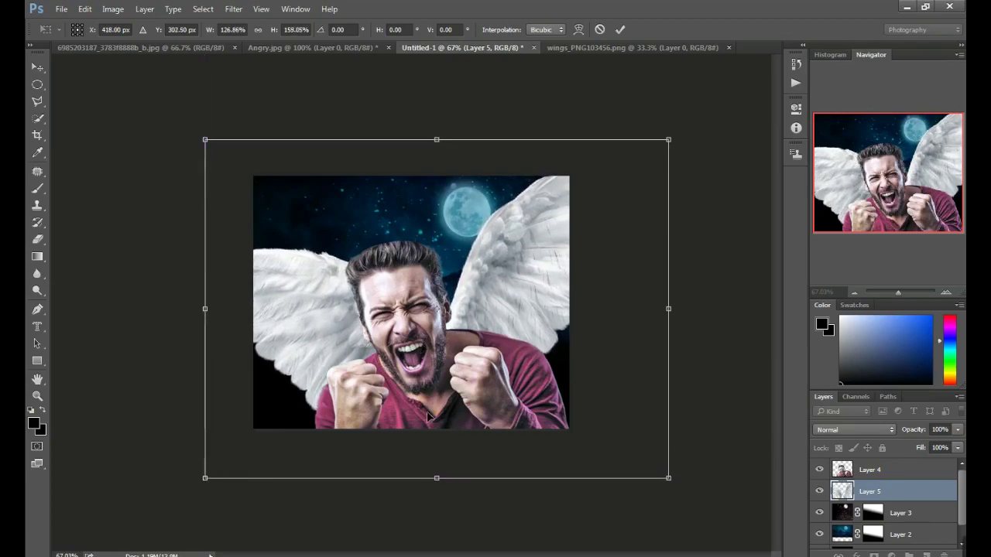
drag(415, 370, 406, 387)
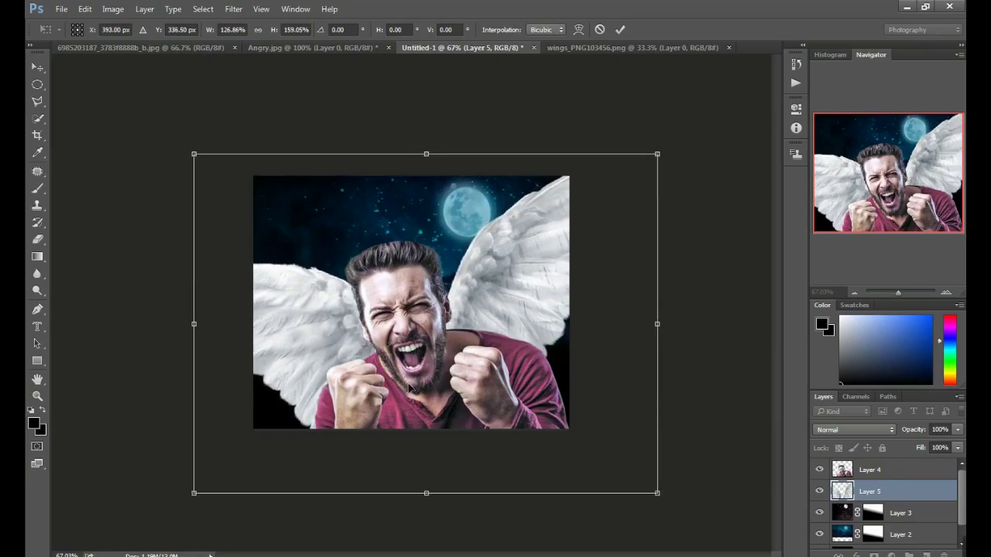
click(620, 32)
Cool the wings' Camera Raw Temperature slightly for a bluish tint
ctrl+click(841, 491)
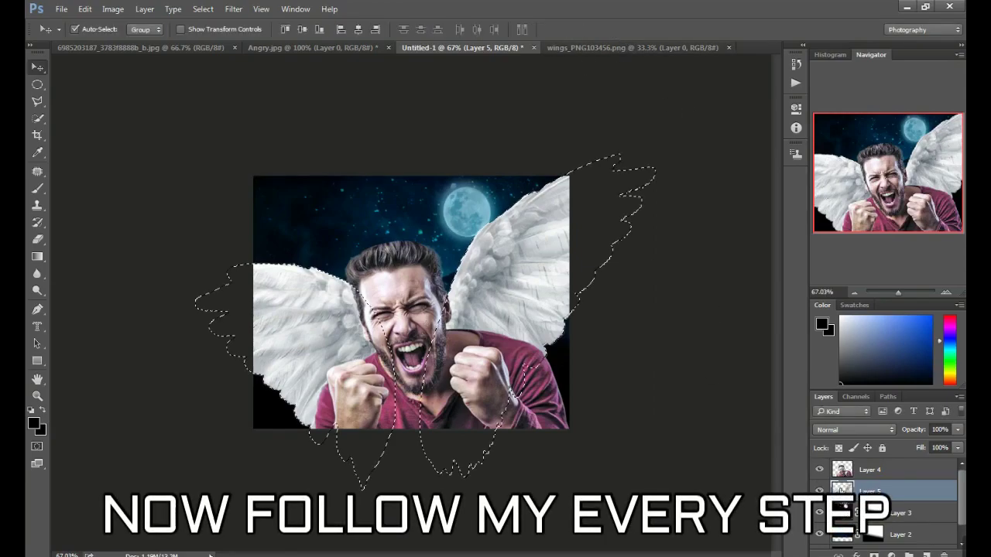
click(233, 9)
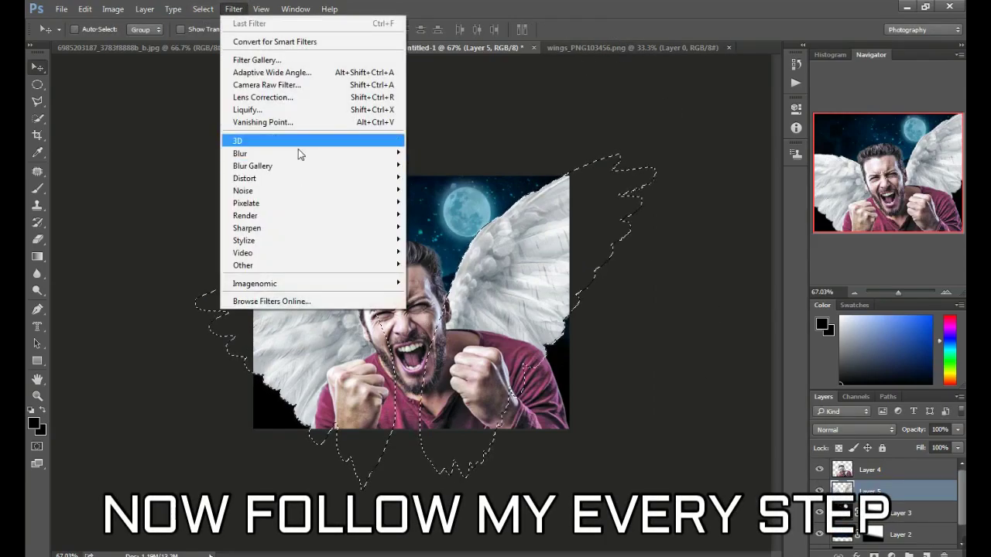
click(303, 85)
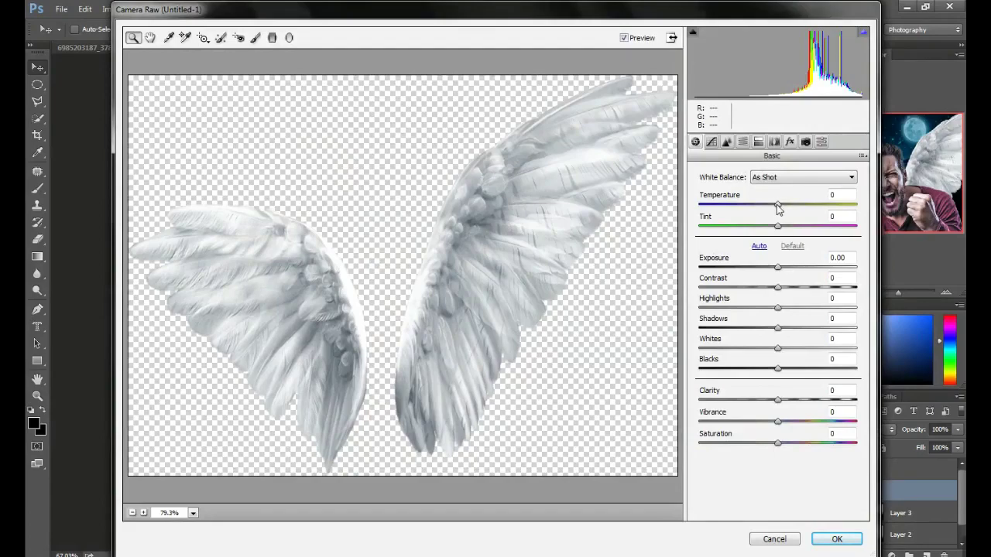
drag(776, 205, 770, 206)
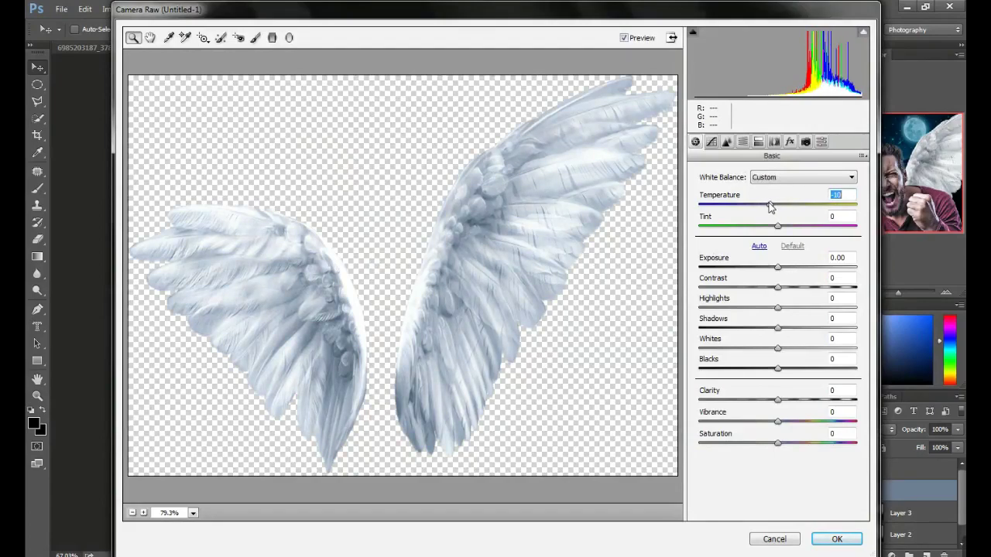
click(836, 538)
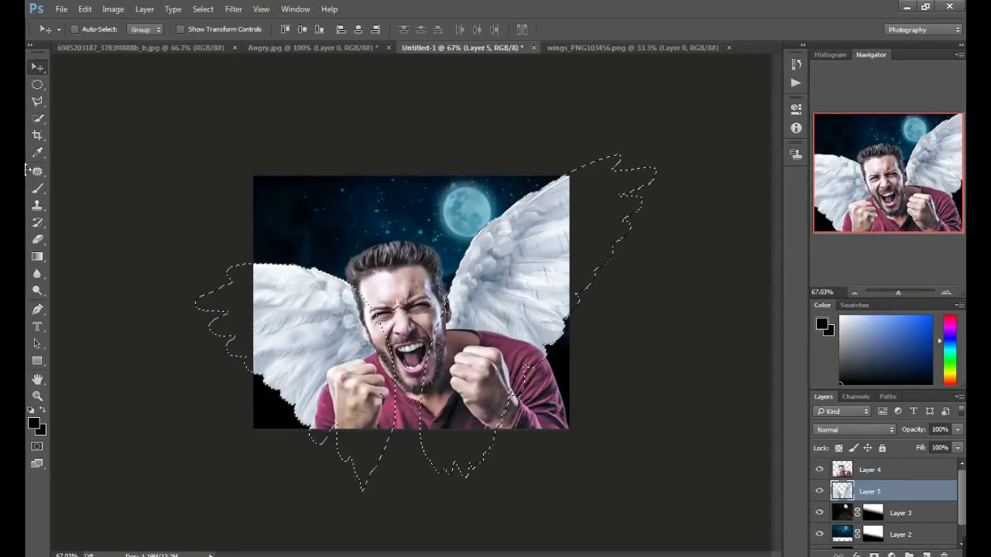
Deselect the wings, select the man's outline, and cancel a trial Camera Raw adjustment
click(36, 100)
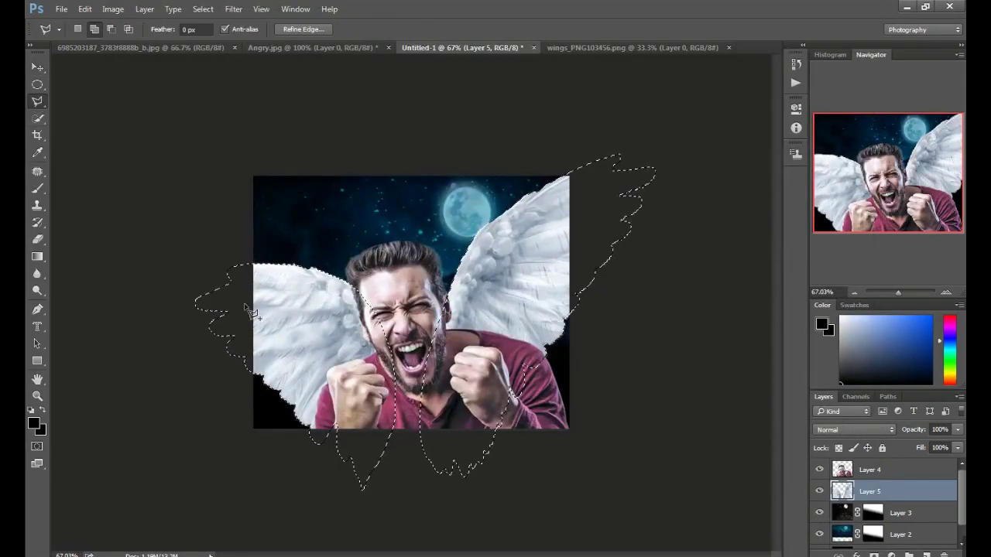
right_click(469, 292)
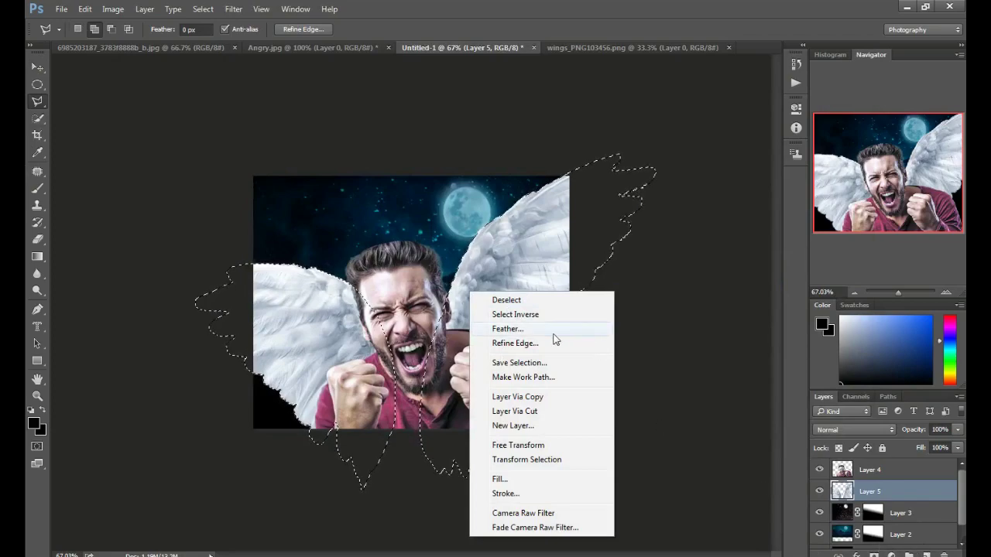
click(542, 302)
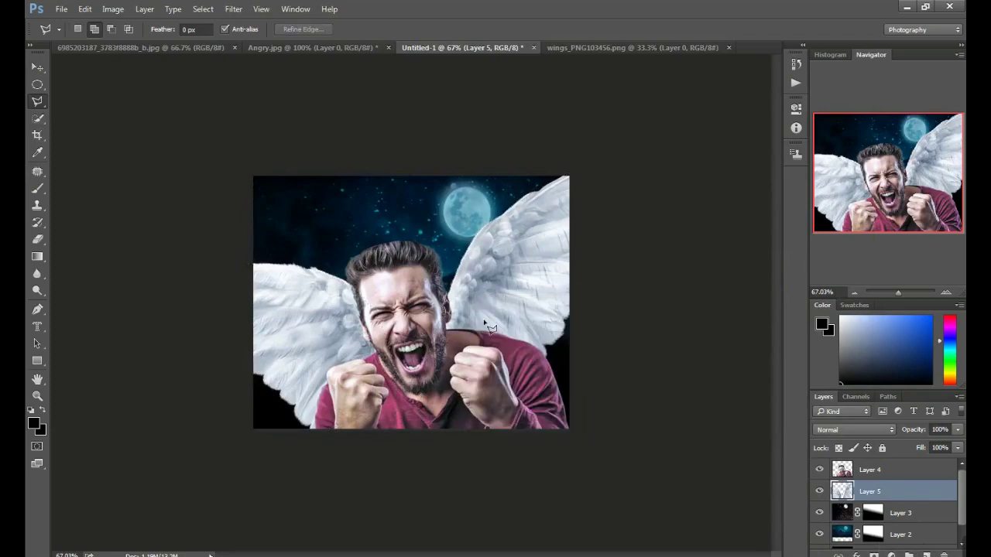
ctrl+click(842, 472)
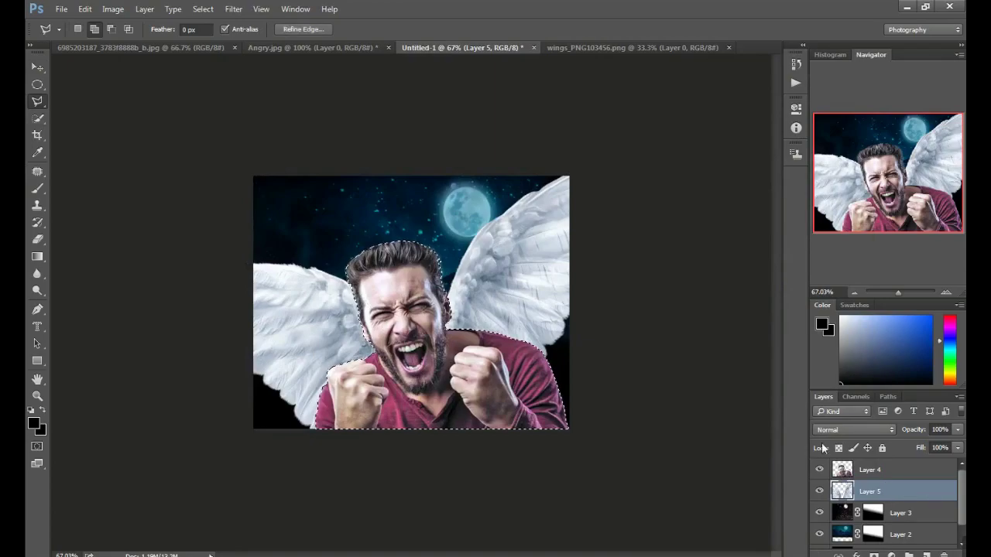
click(232, 11)
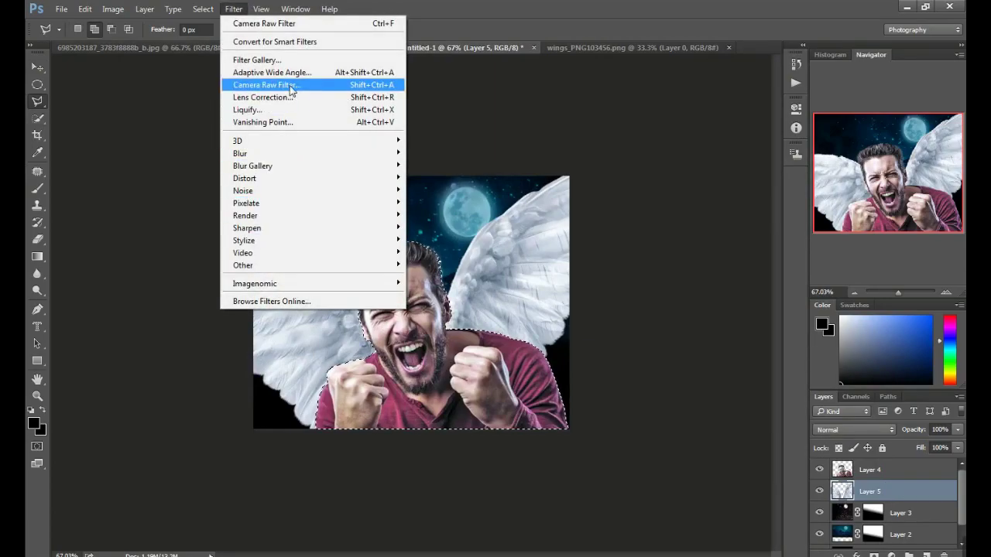
click(267, 82)
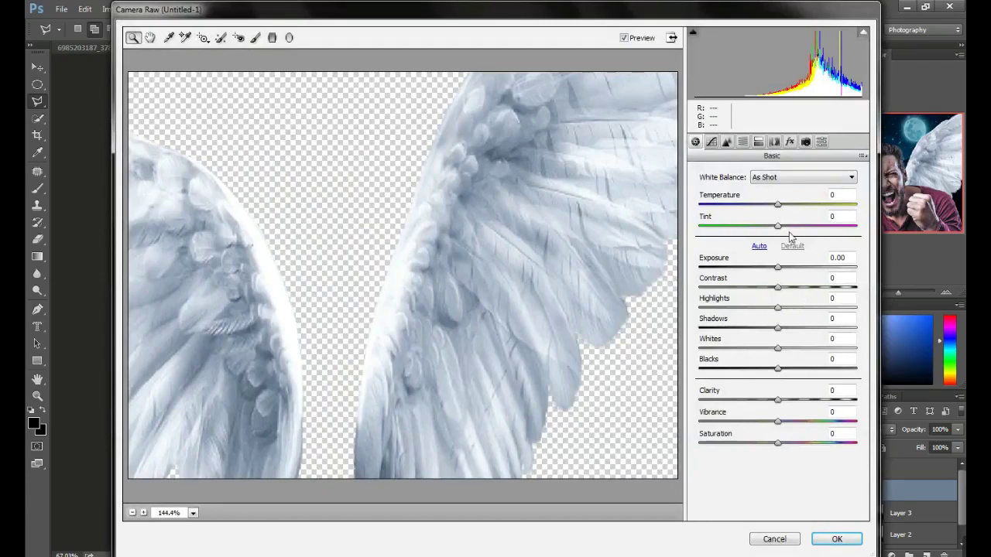
drag(776, 204, 774, 205)
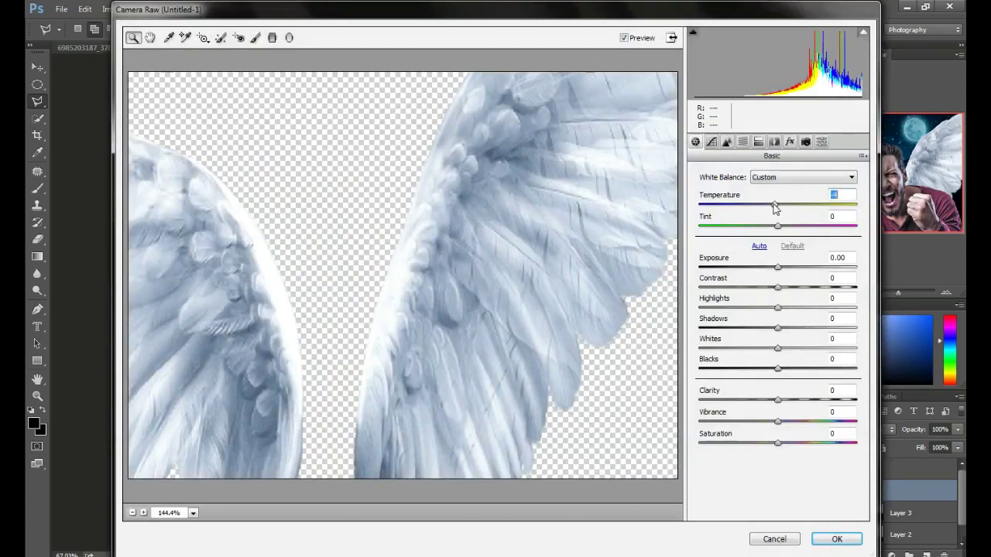
click(774, 538)
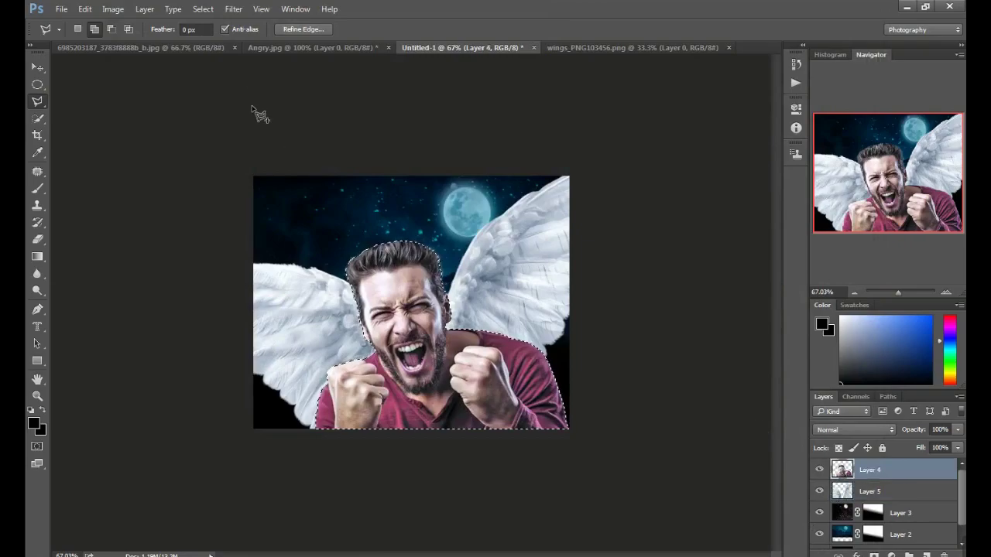
Camera Raw-grade the man: Temperature -12, Exposure -0.35, Highlights -30, Shadows +14, Whites -29, Blacks -26
click(233, 8)
click(263, 85)
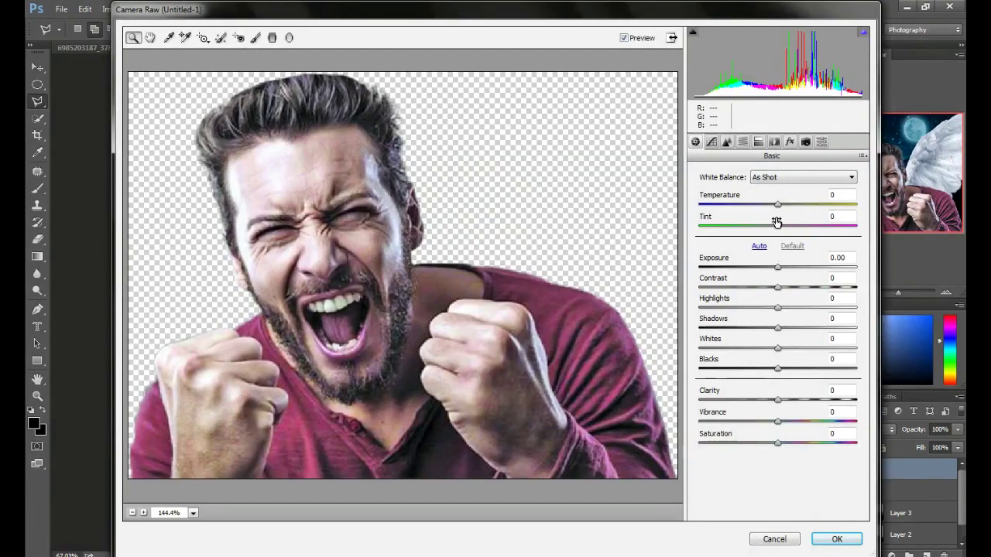
drag(778, 207, 770, 207)
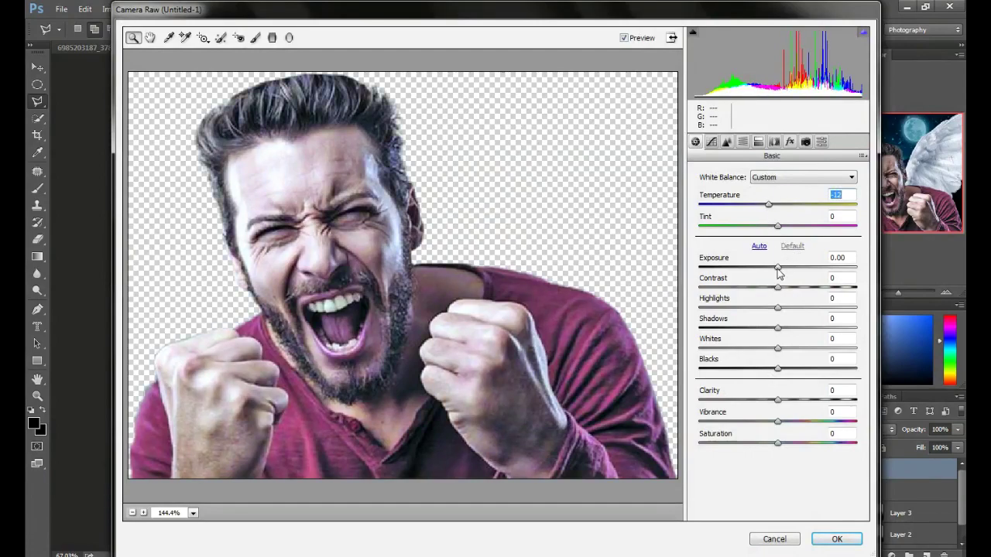
mouse_move(778, 273)
mouse_down()
mouse_move(767, 312)
mouse_move(751, 318)
mouse_move(788, 328)
mouse_move(757, 348)
mouse_move(767, 370)
mouse_move(758, 370)
mouse_up()
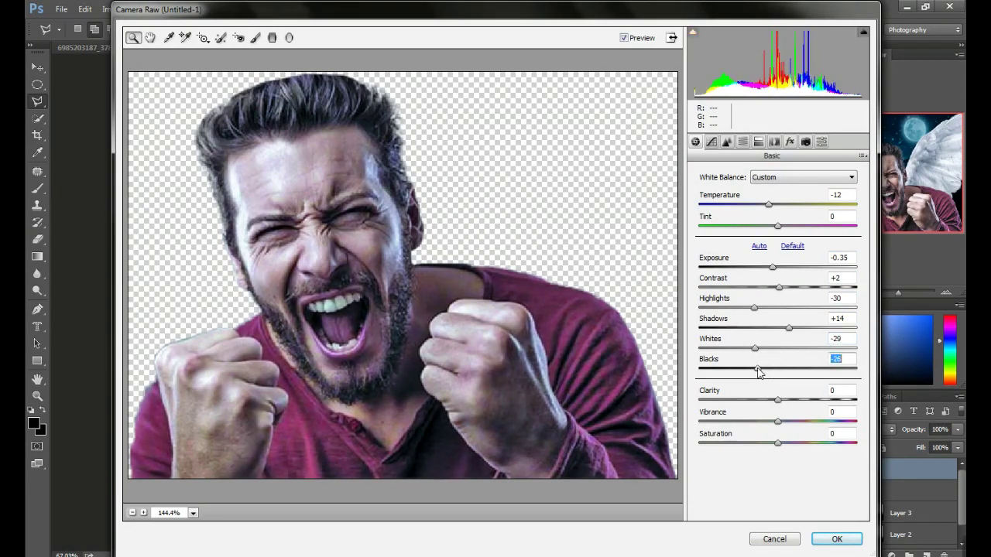
drag(780, 402, 779, 424)
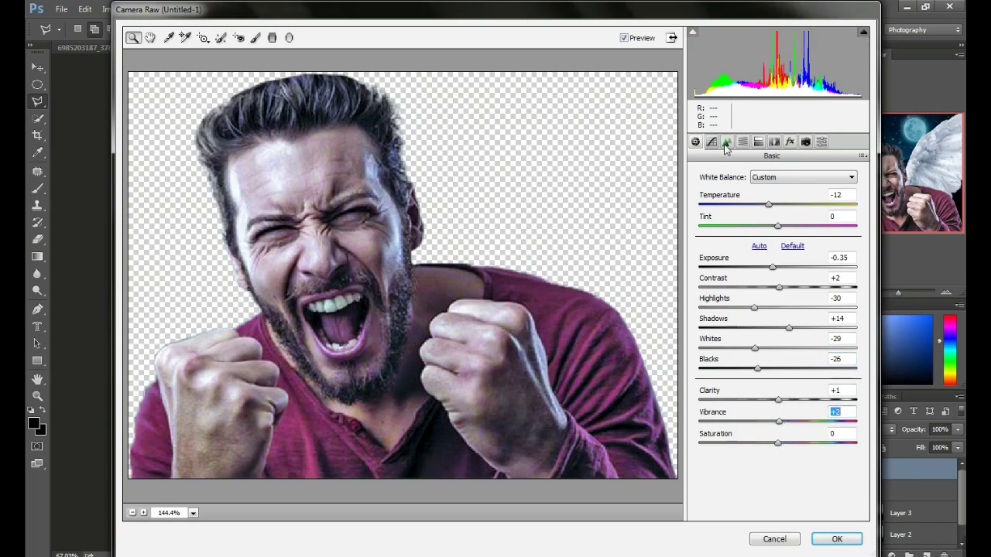
click(835, 538)
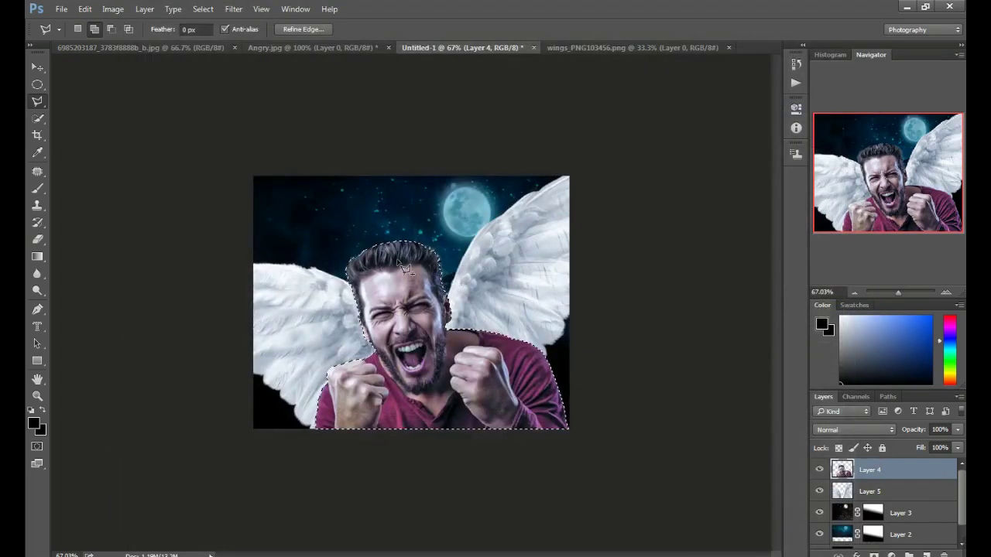
right_click(387, 260)
click(418, 271)
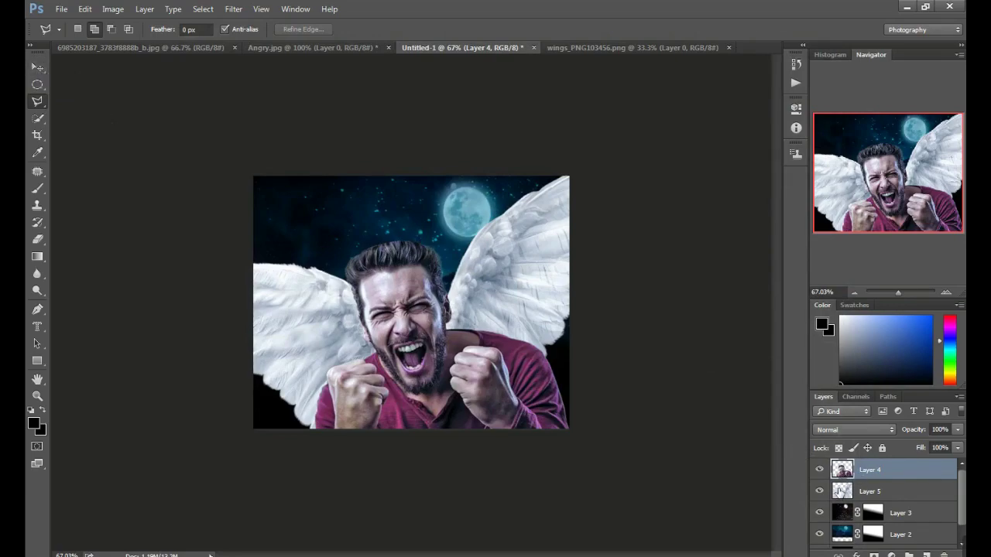
Merge Layer 4 into Layer 5, and merge the Soft Light moon Layer 3 into Layer 2 with its mask applied
key(ctrl+e)
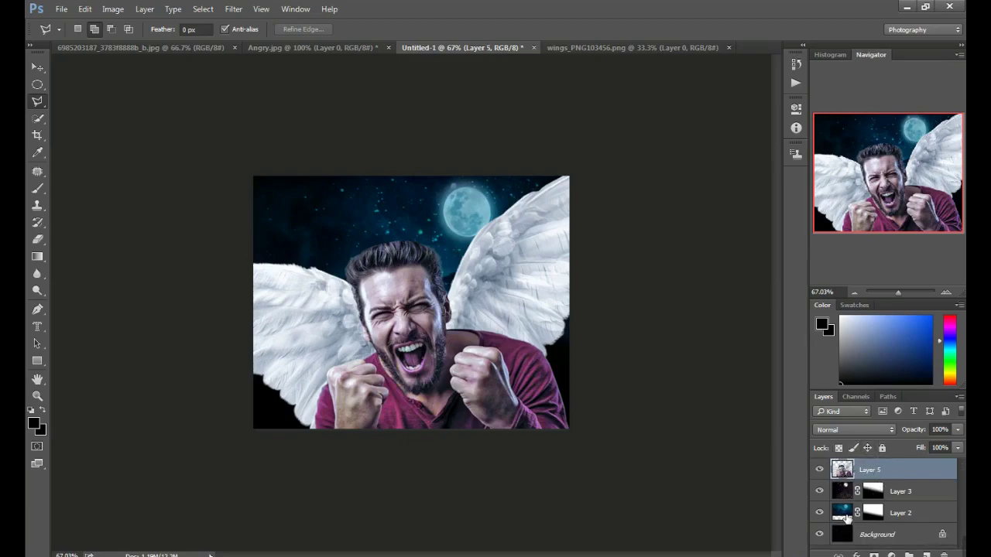
click(848, 488)
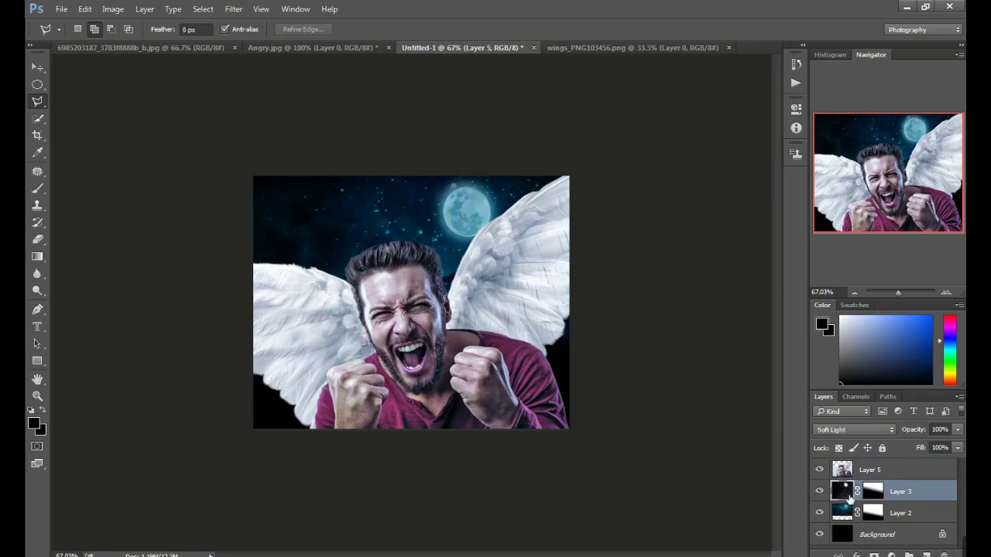
key(ctrl+e)
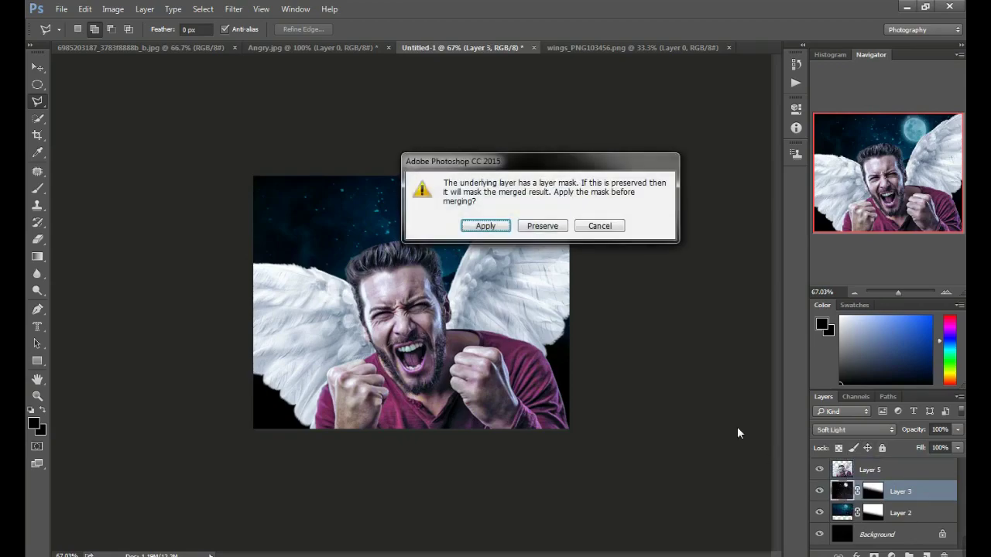
click(493, 230)
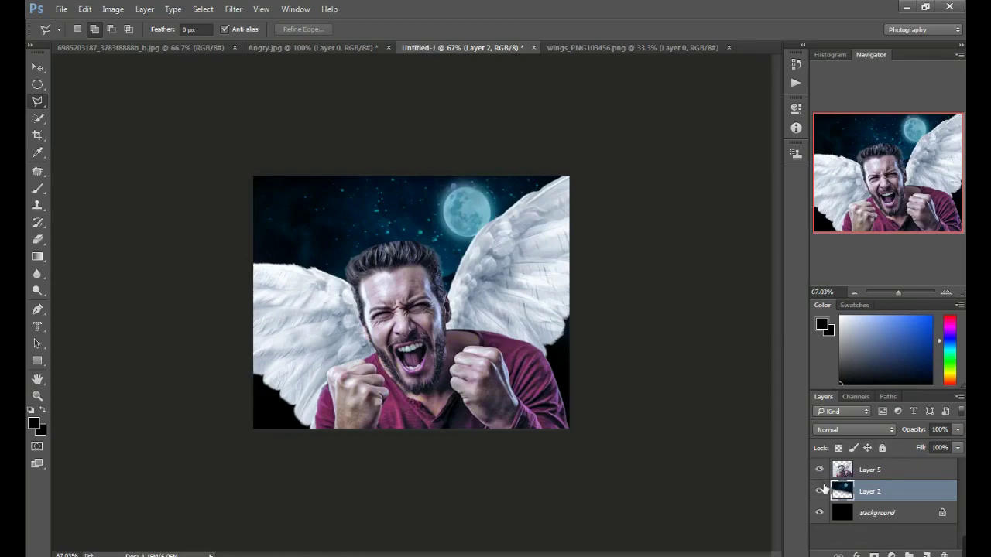
Scale the moonlit sky on Layer 2 to about 129% by 133% and shift the moon toward the man's head
key(ctrl+t)
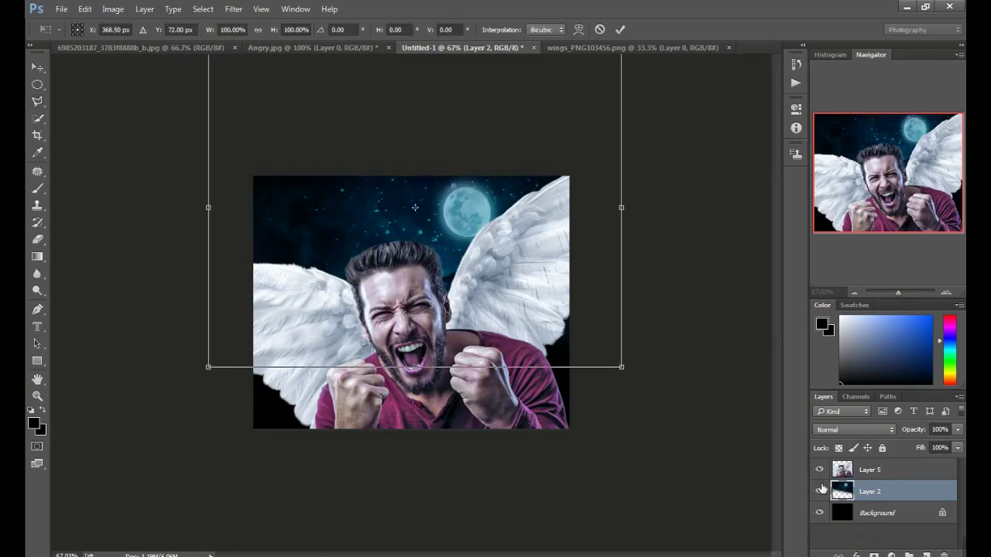
drag(621, 368, 656, 446)
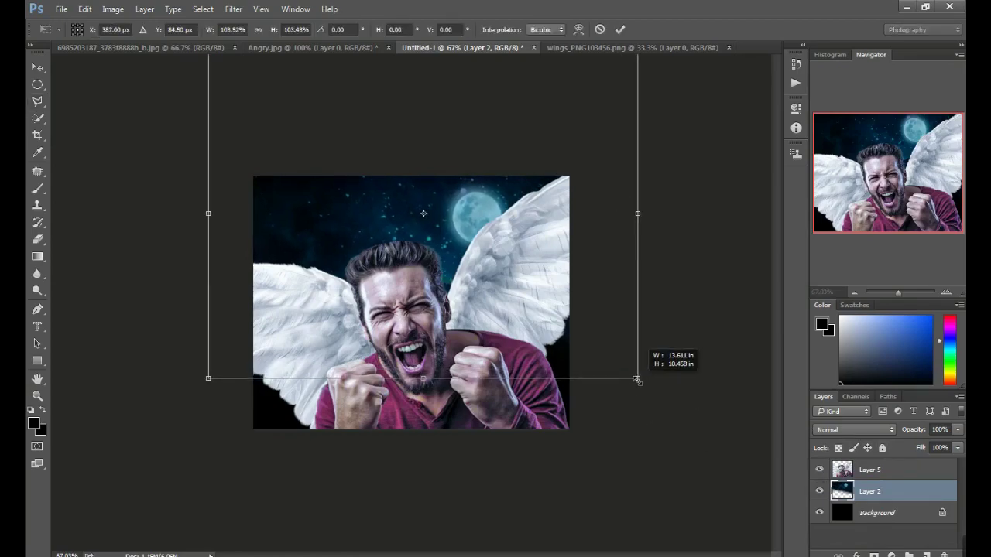
drag(600, 370, 556, 329)
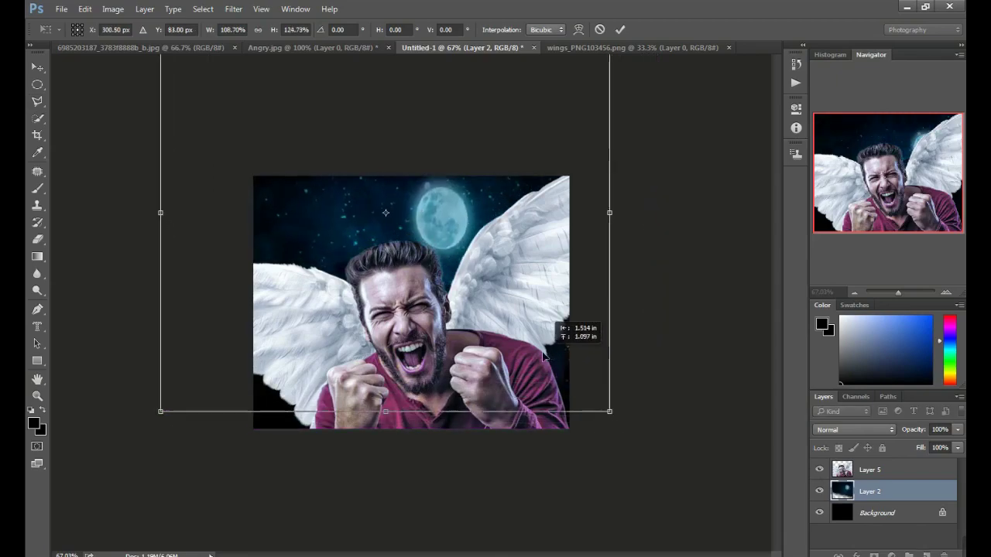
drag(610, 208, 643, 206)
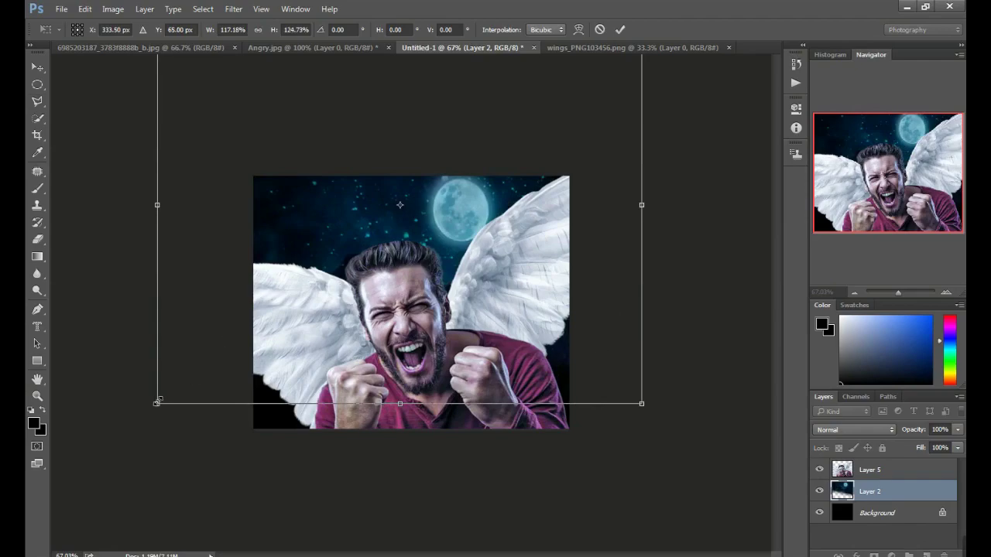
drag(157, 403, 107, 427)
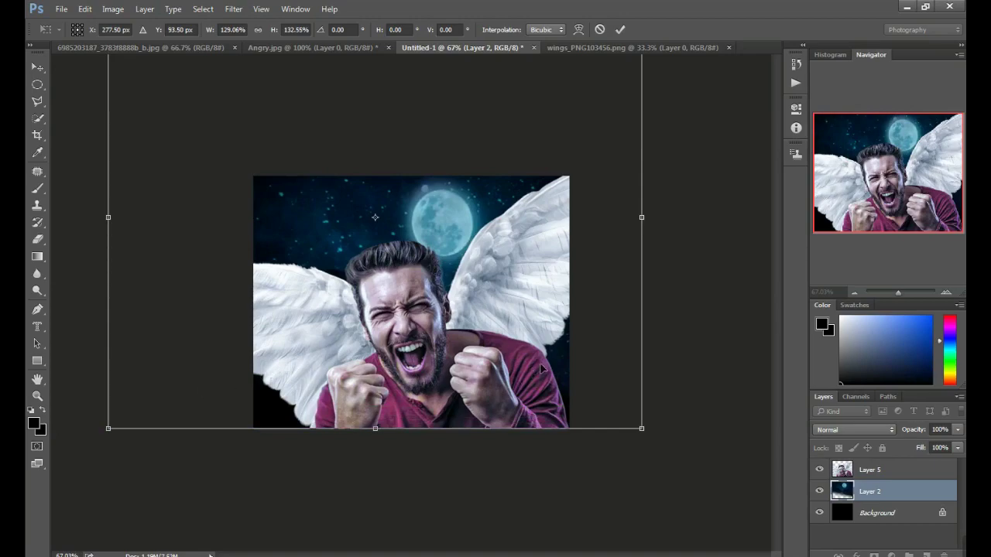
drag(541, 369, 549, 357)
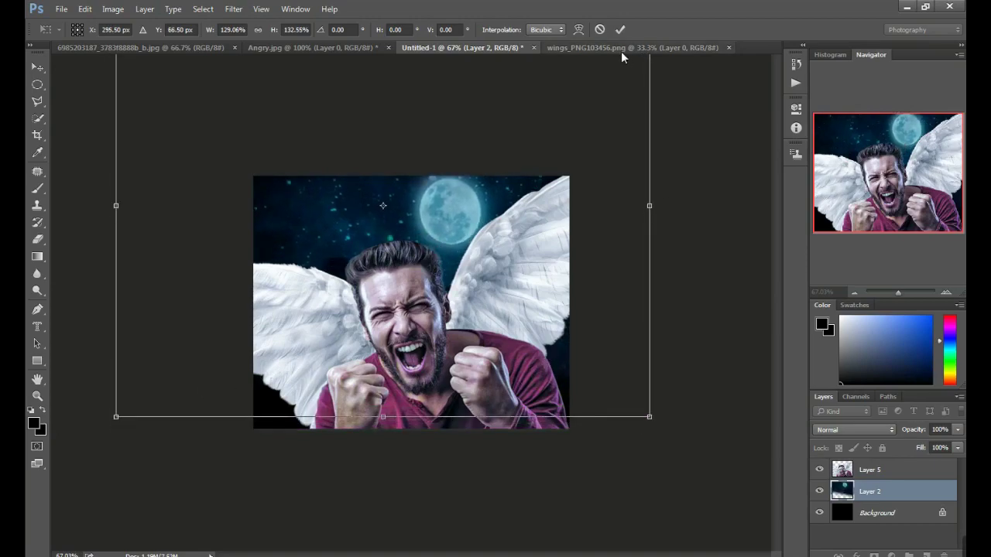
click(619, 29)
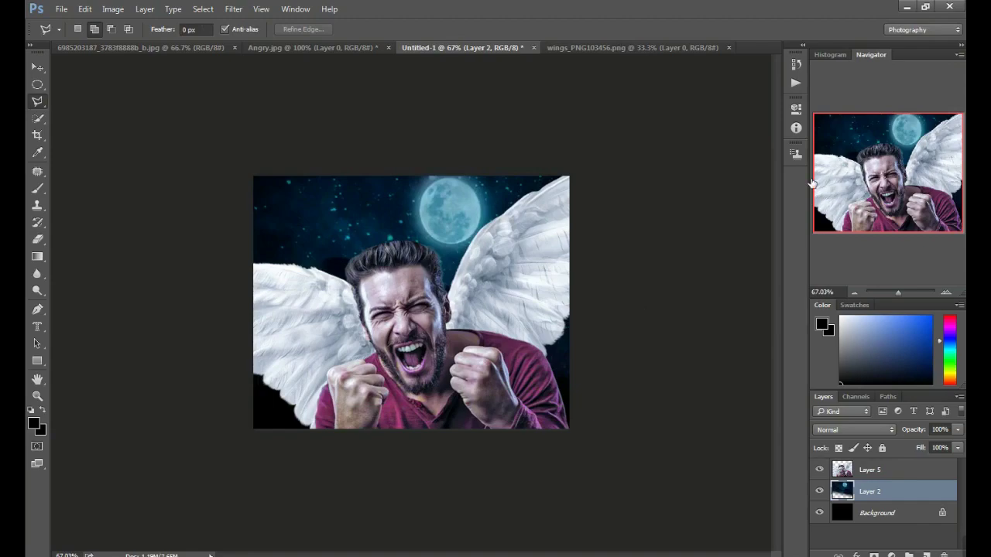
drag(899, 293, 899, 289)
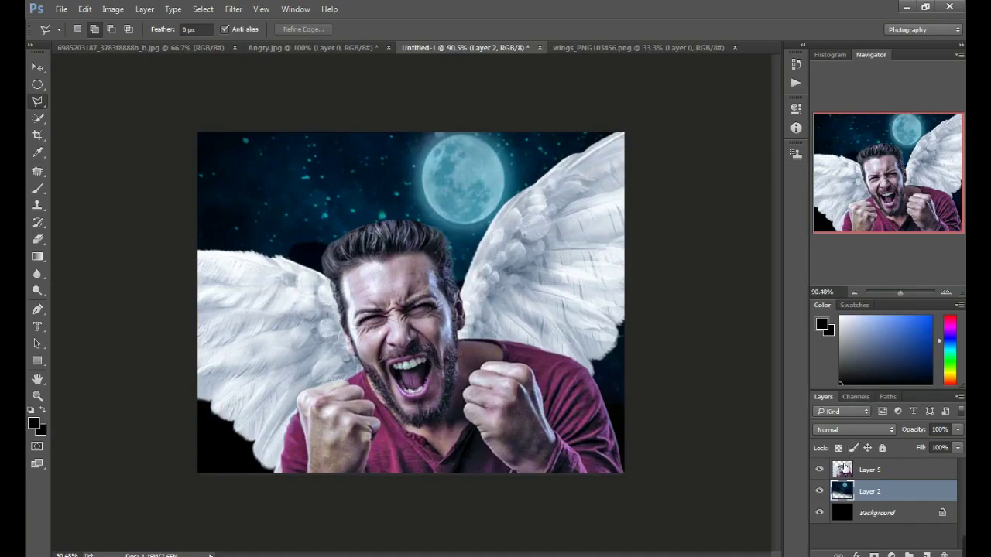
Load Layer 5's man-and-wings selection, invert it and feather it by 2 pixels
click(845, 467)
right_click(844, 467)
click(808, 189)
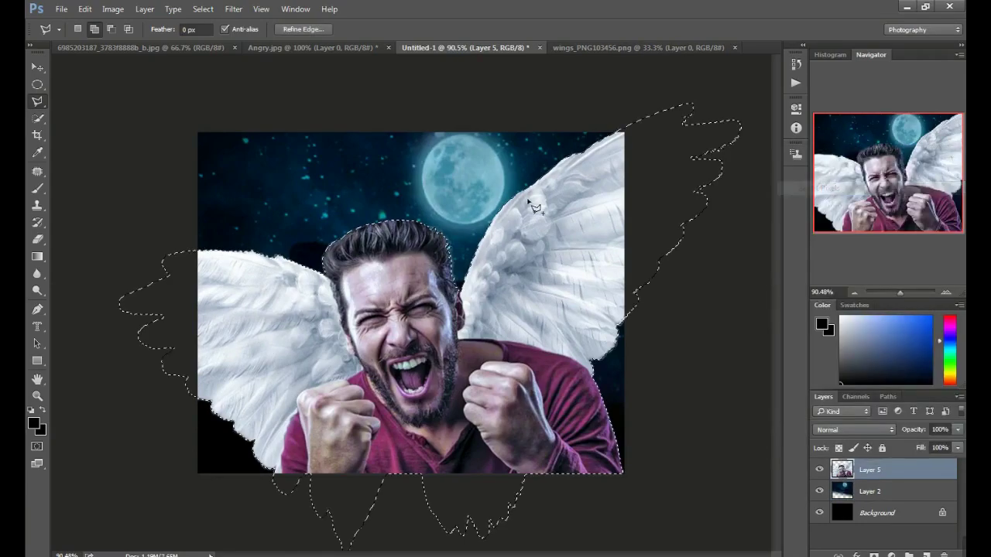
right_click(295, 218)
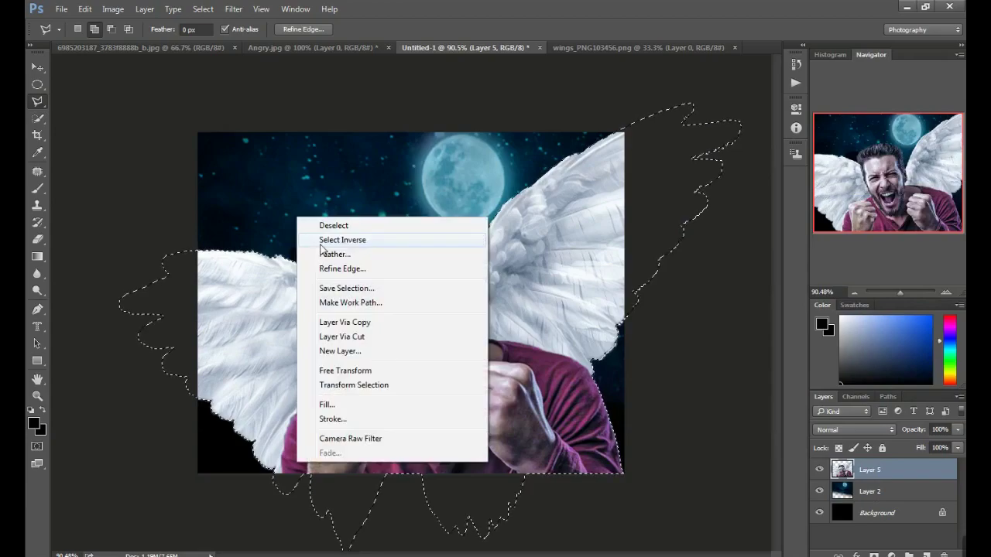
click(325, 237)
right_click(306, 198)
click(336, 230)
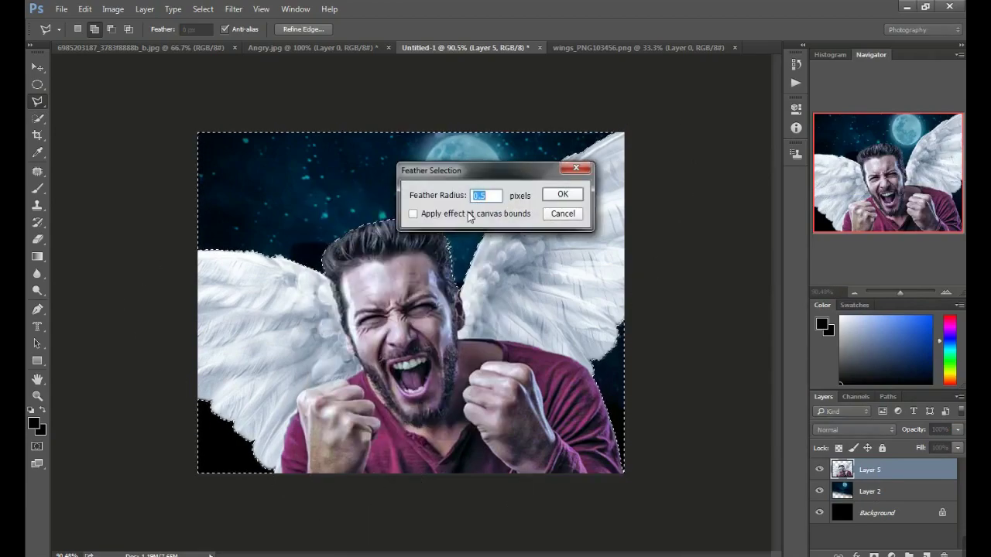
text(2)
click(563, 194)
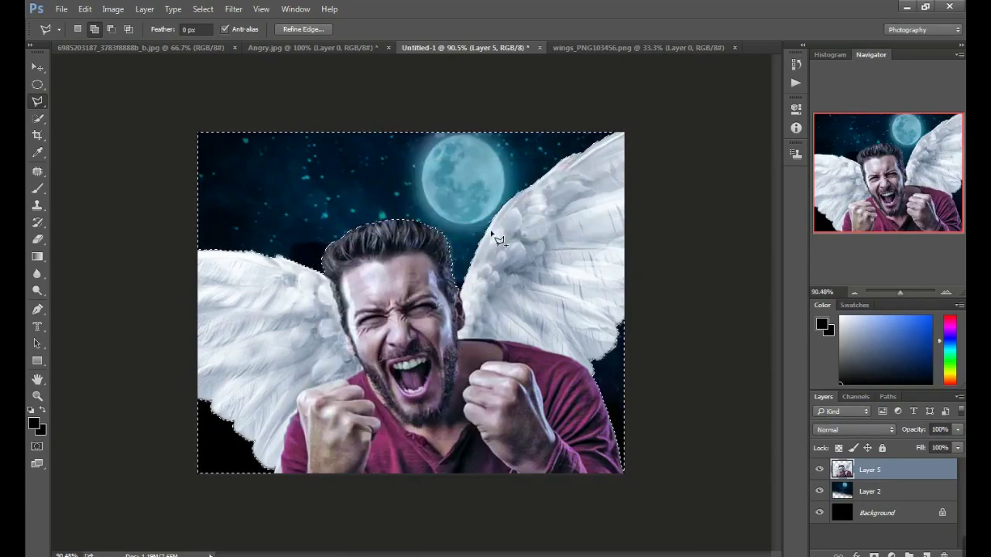
Deselect, then reload the man-and-wings selection from Layer 5 and open the Image adjustments
right_click(465, 178)
click(475, 184)
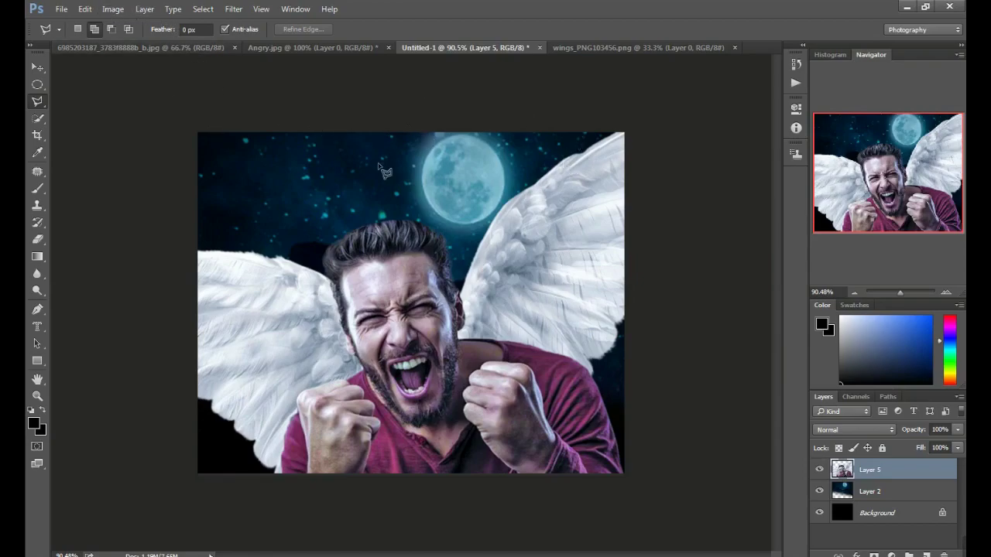
ctrl+click(842, 469)
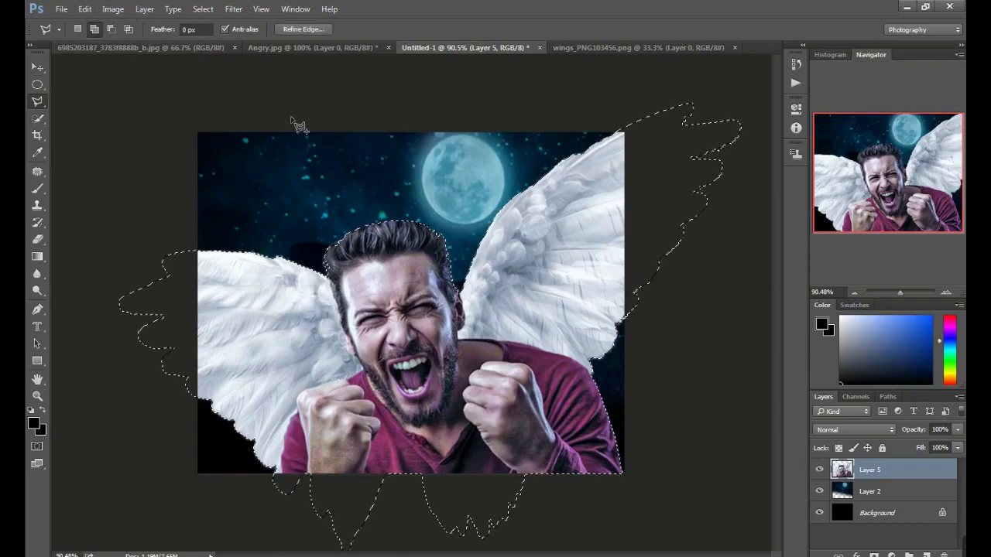
click(233, 11)
mouse_move(113, 8)
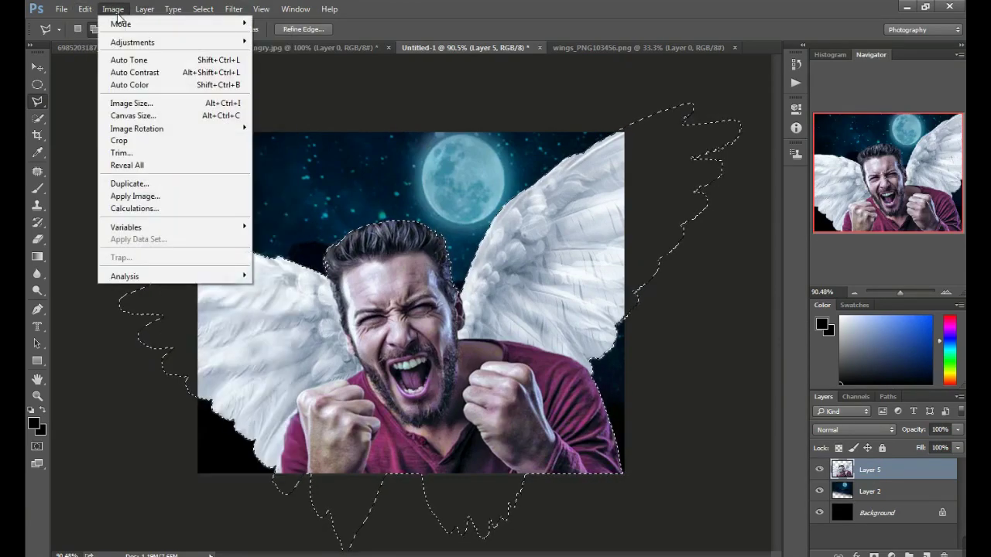
mouse_move(133, 42)
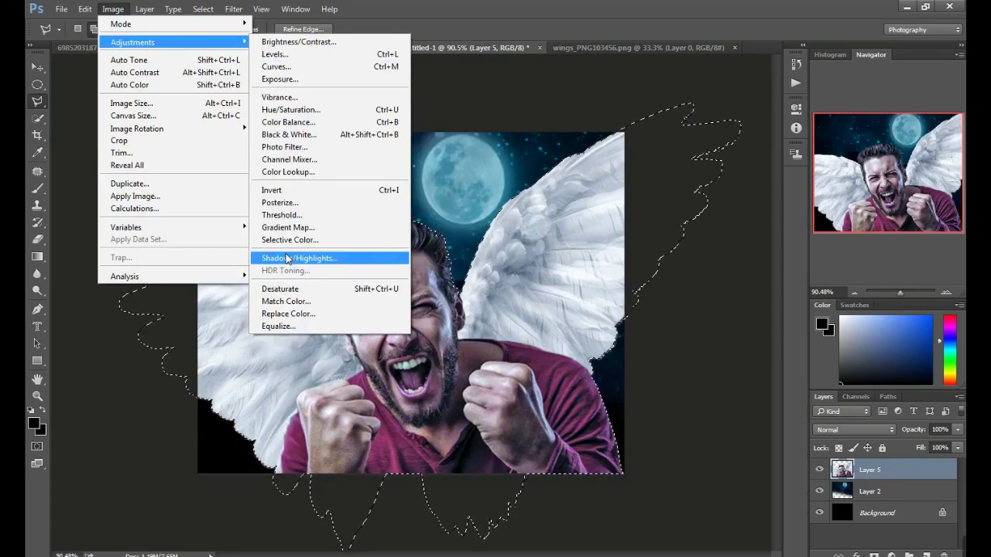
Apply Shadows/Highlights to the winged man with shadows 45% and color +64, then deselect
click(286, 258)
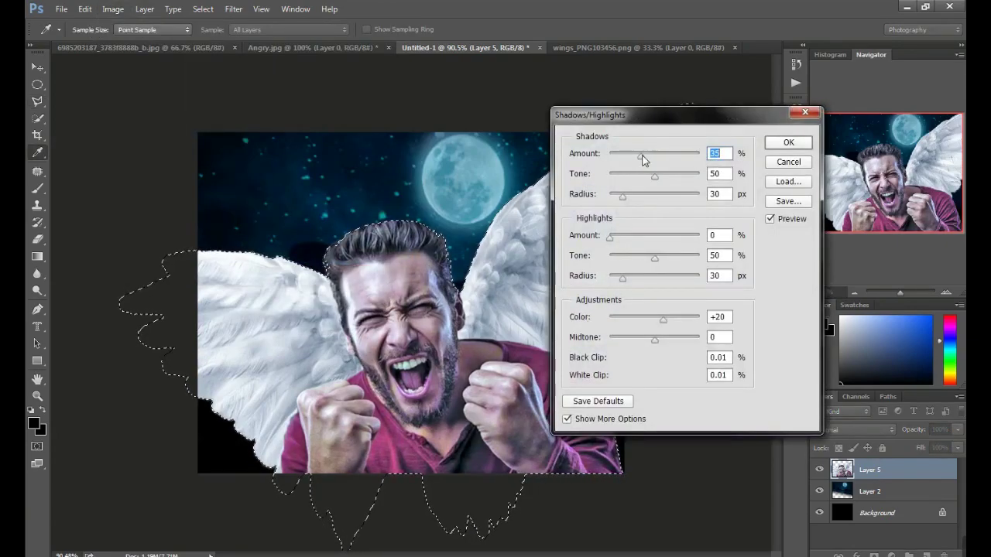
mouse_move(641, 159)
mouse_down()
mouse_move(650, 160)
mouse_move(634, 177)
mouse_up()
click(654, 176)
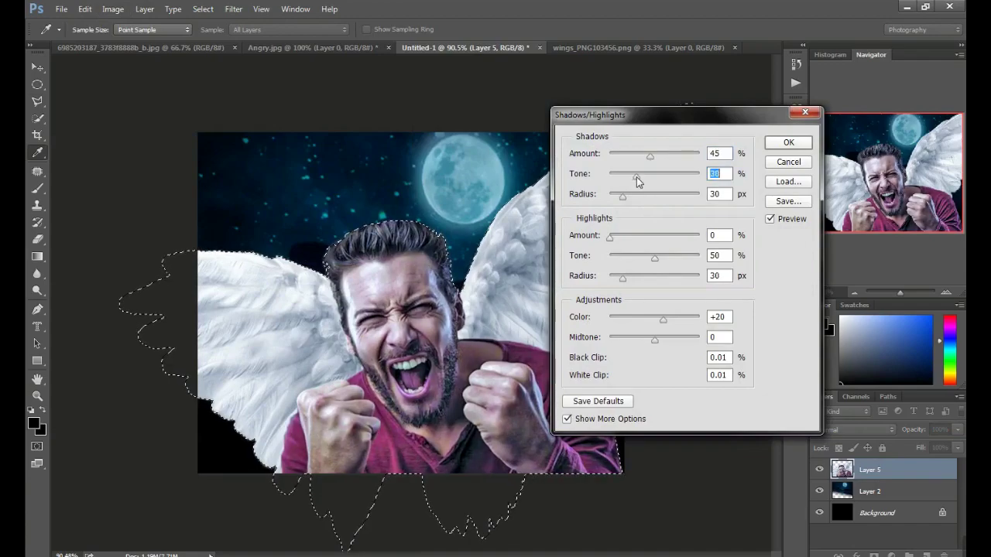
drag(636, 176, 650, 180)
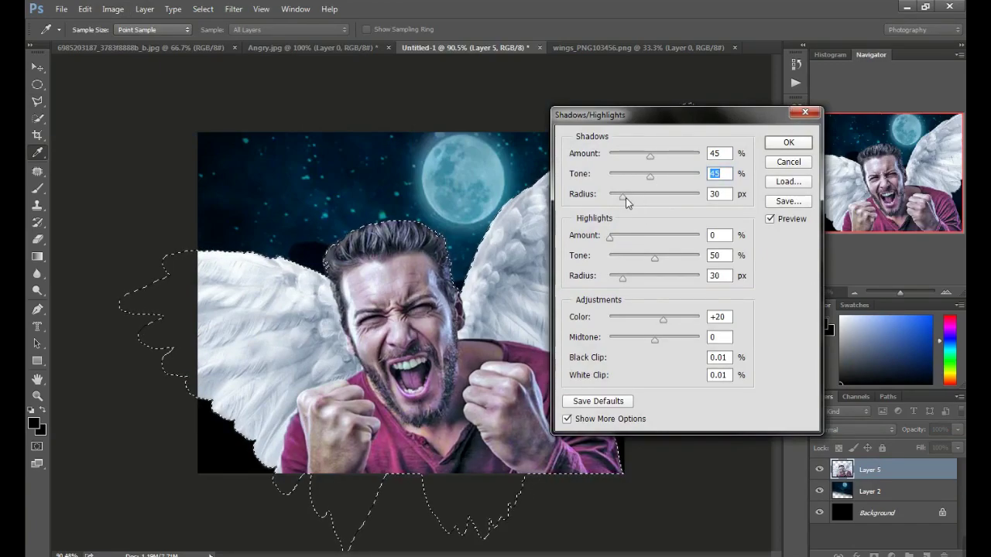
drag(625, 198, 615, 199)
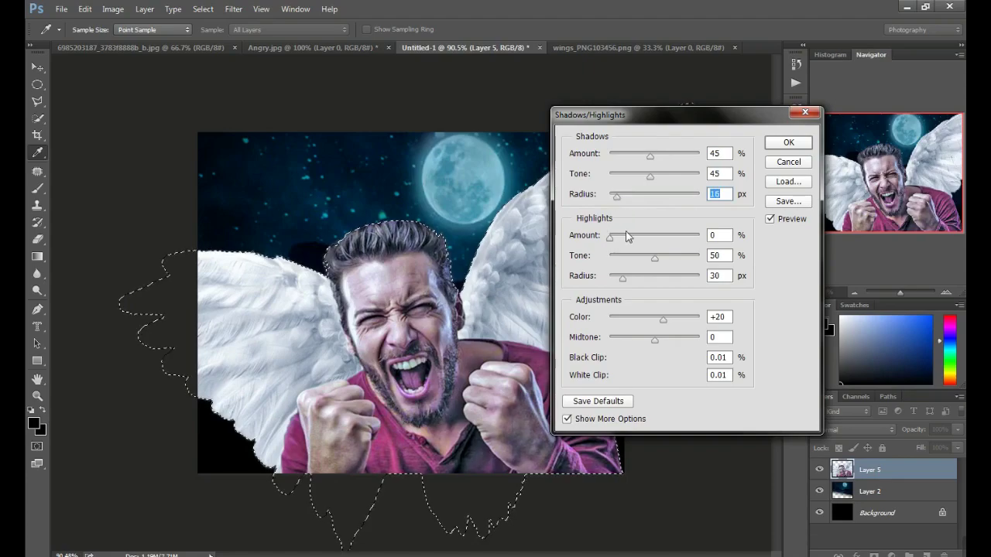
mouse_move(612, 239)
mouse_down()
mouse_move(667, 261)
mouse_move(615, 278)
mouse_move(644, 277)
mouse_up()
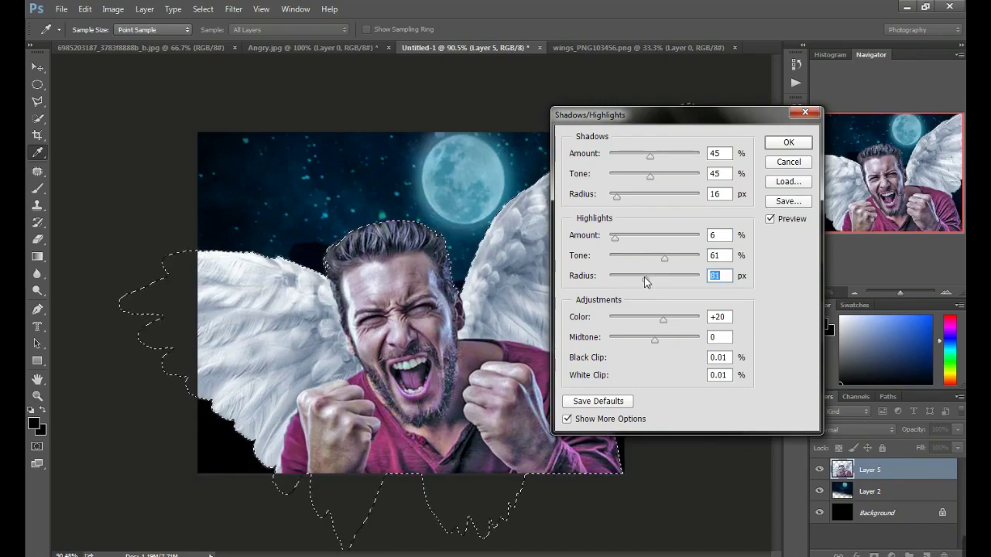
mouse_move(663, 318)
mouse_down()
mouse_move(683, 318)
mouse_move(641, 338)
mouse_up()
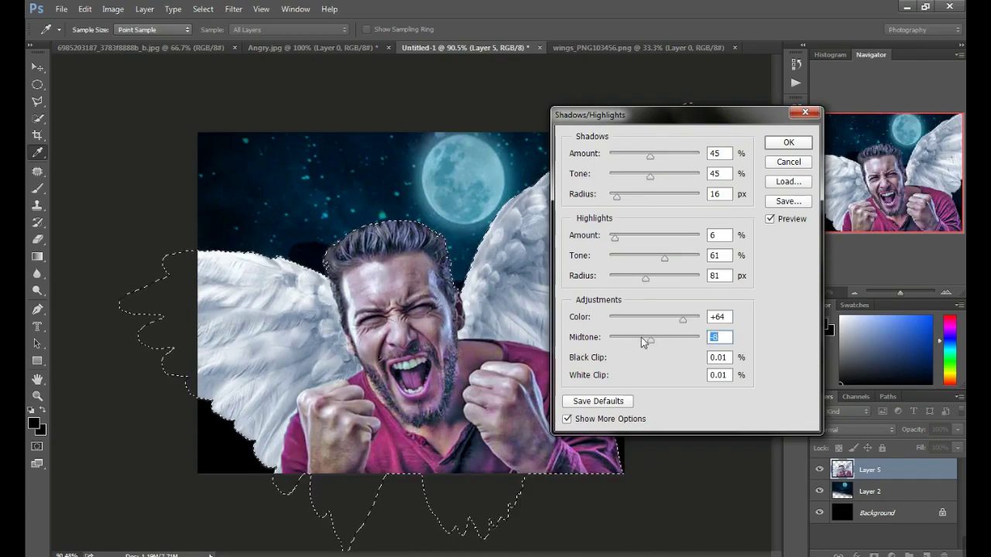
click(786, 142)
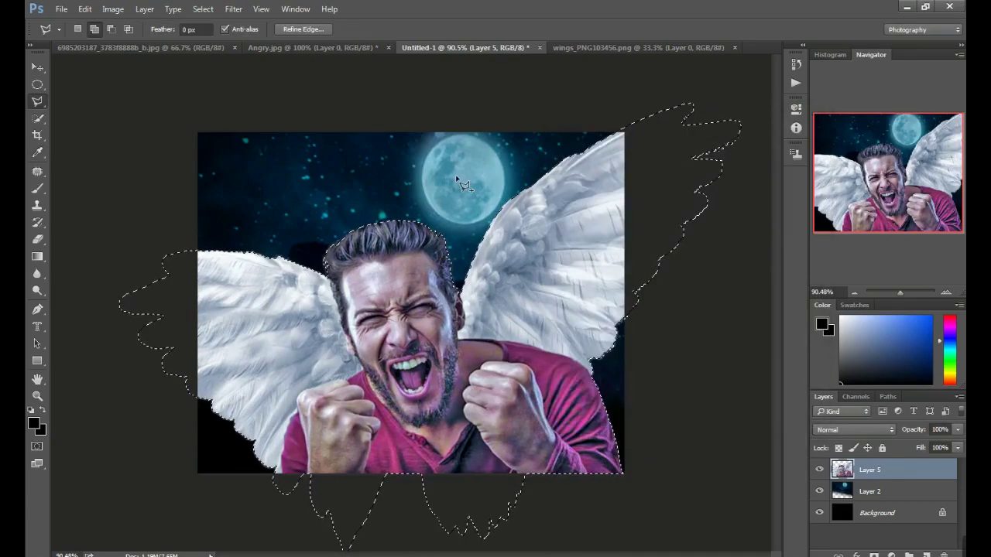
right_click(462, 184)
click(468, 186)
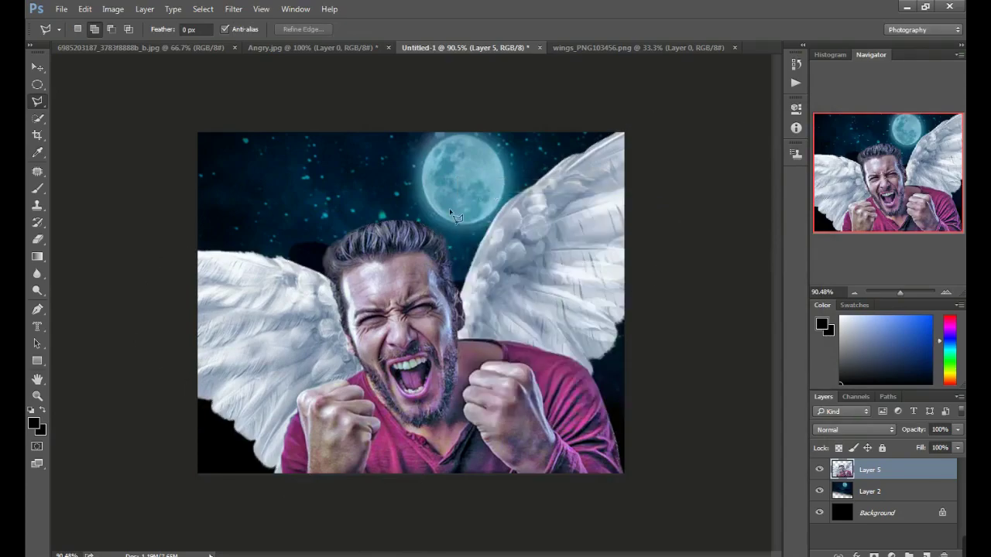
Open the orange glow image download (2).jpg in its own document
right_click(872, 472)
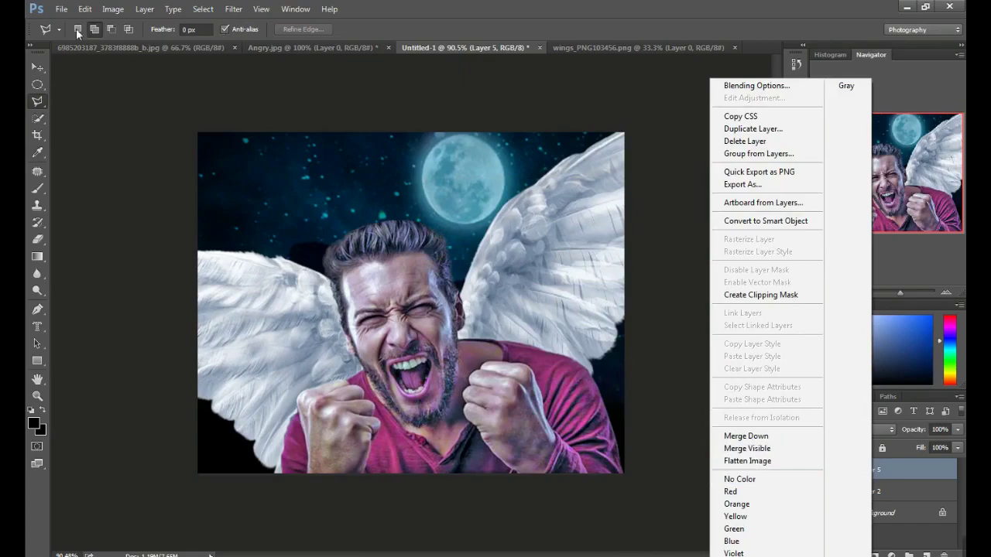
key(ctrl+o)
scroll(473, 175, down, 1)
double_click(473, 175)
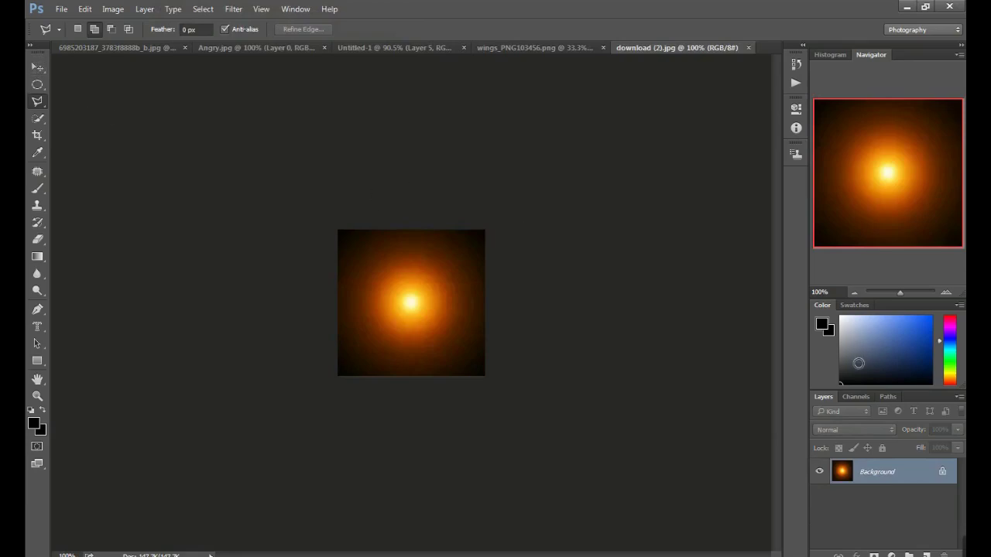
Add a Hue/Saturation adjustment layer with hue +158, turning the orange glow cyan
click(891, 554)
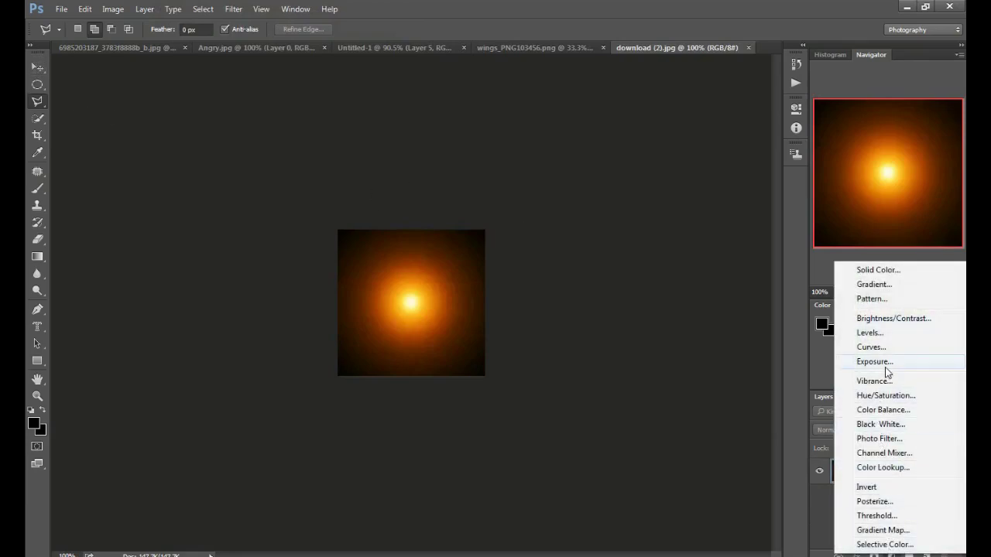
click(886, 395)
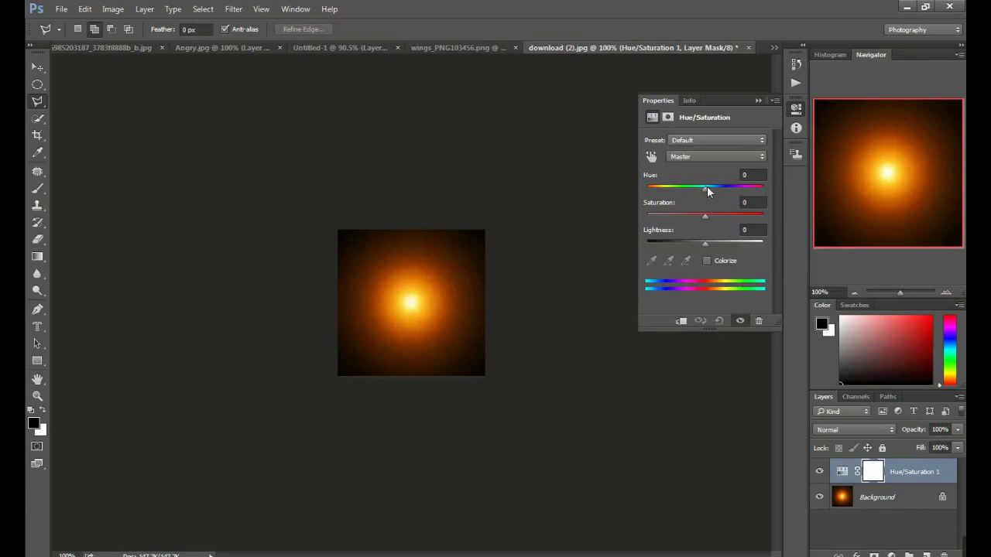
mouse_move(707, 188)
mouse_down()
mouse_move(748, 191)
mouse_move(654, 189)
mouse_move(758, 189)
mouse_up()
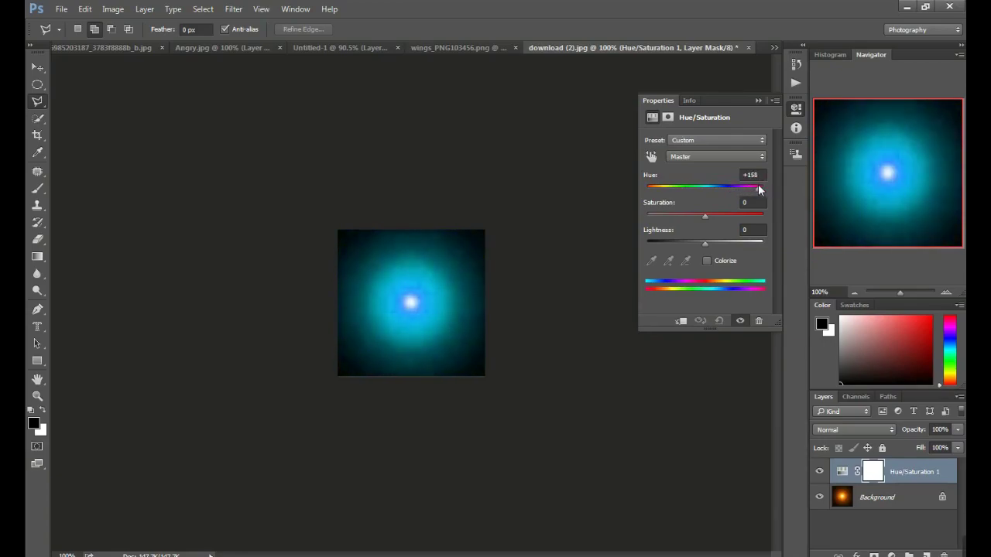
click(755, 101)
drag(907, 294, 910, 294)
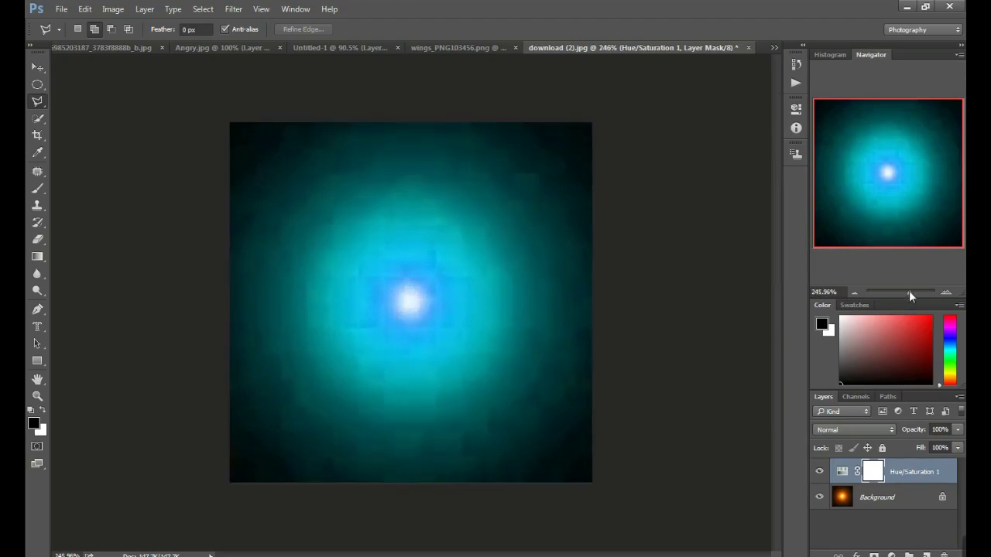
click(233, 10)
mouse_move(240, 154)
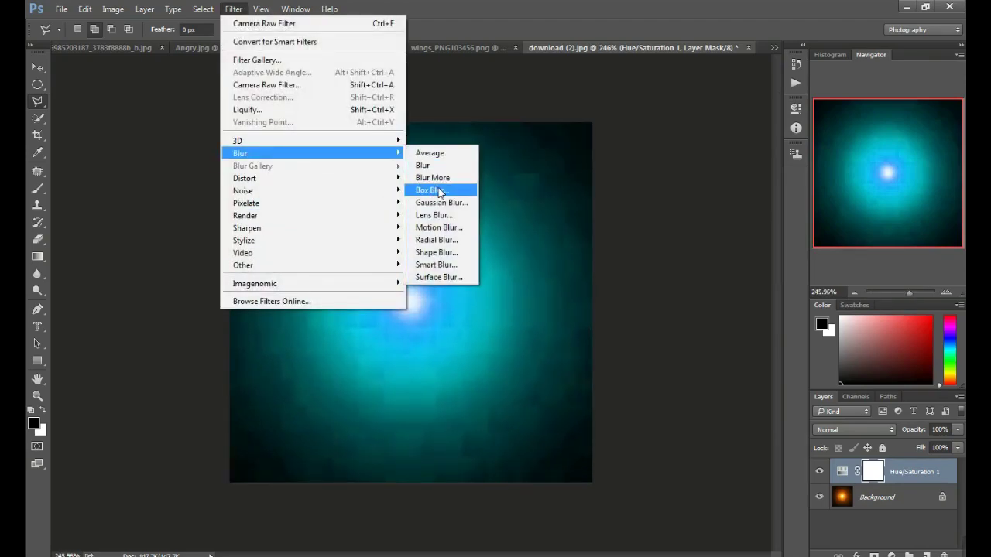
Cancel the blur and merge the hue adjustment into the glow's Background layer
click(440, 203)
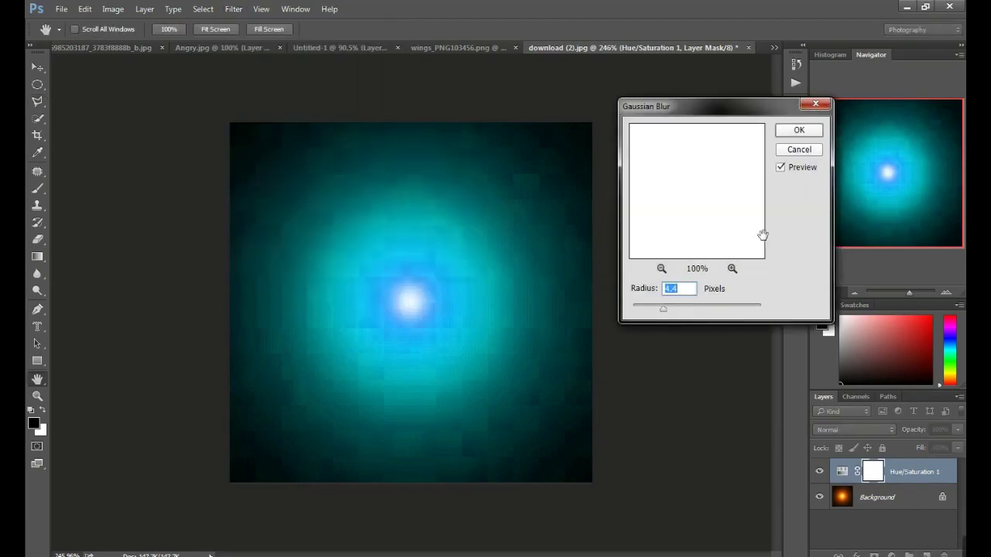
click(797, 150)
key(ctrl+e)
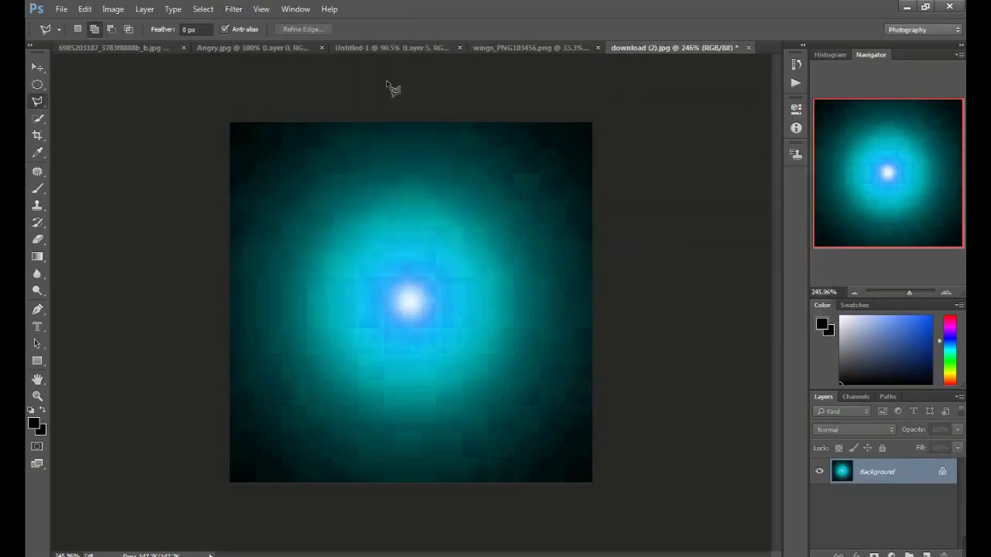
Soften the flattened glow with a 7.0-pixel Gaussian Blur
click(232, 9)
mouse_move(314, 153)
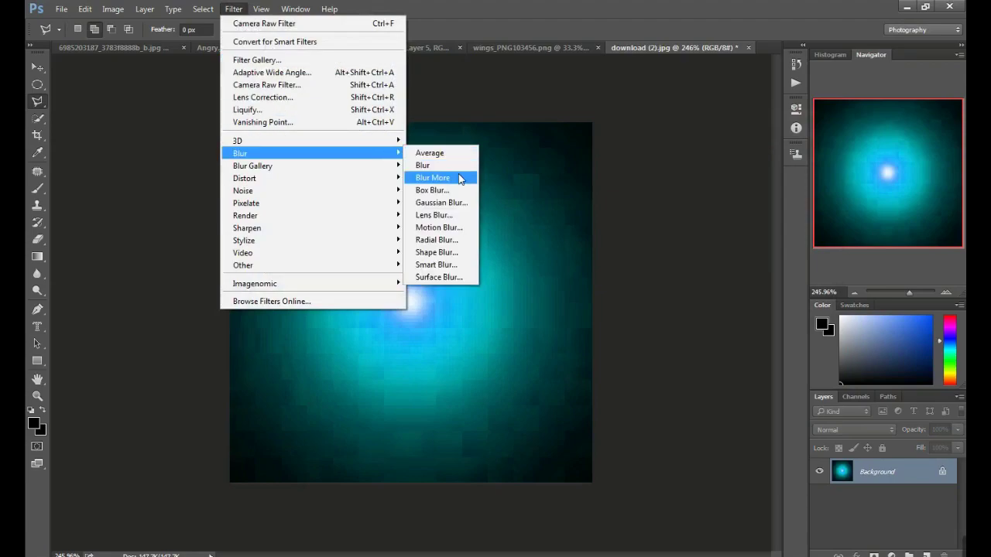
click(449, 202)
drag(663, 312, 675, 312)
key(l)
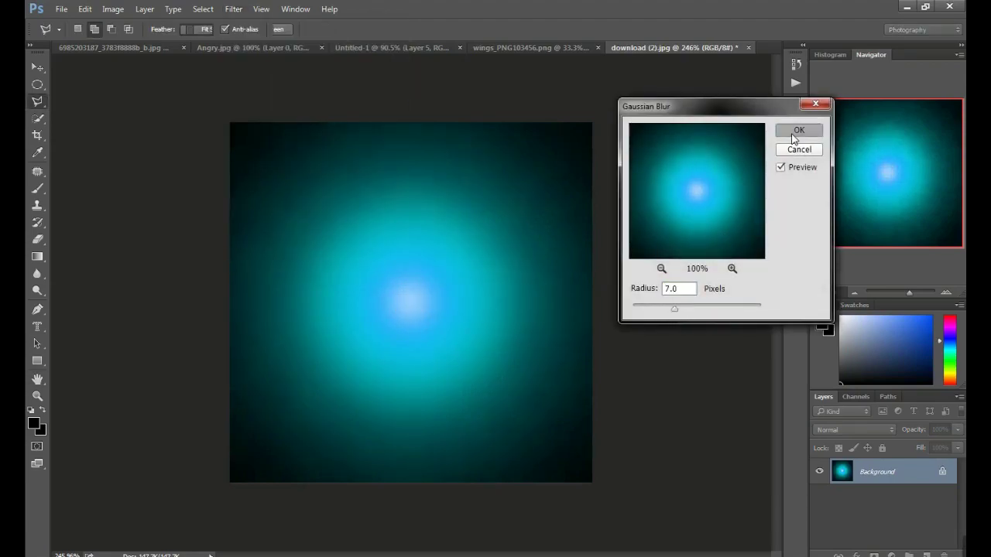
click(798, 130)
click(36, 68)
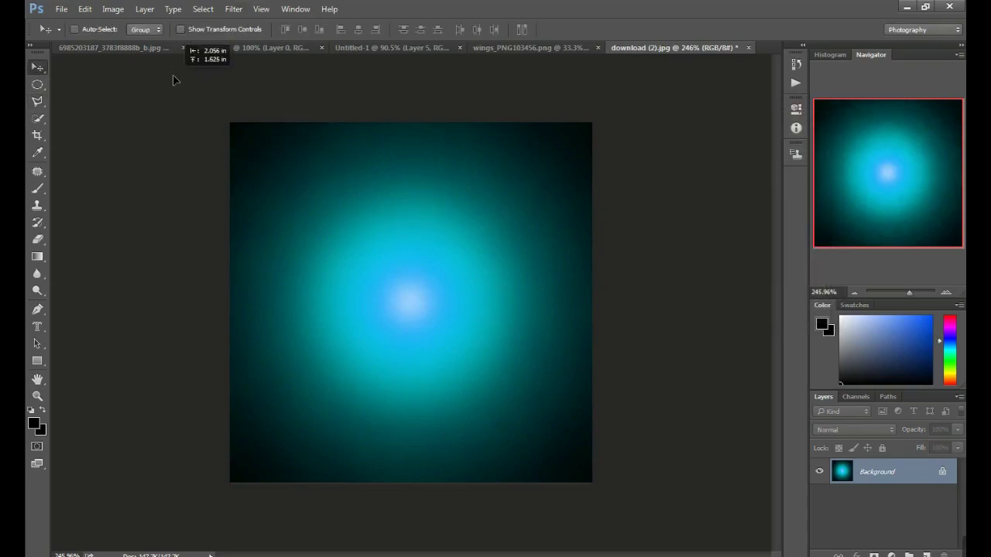
Drag the teal glow into the winged-man composite as Layer 6 and scale it about 262% over the moon
drag(401, 124, 575, 112)
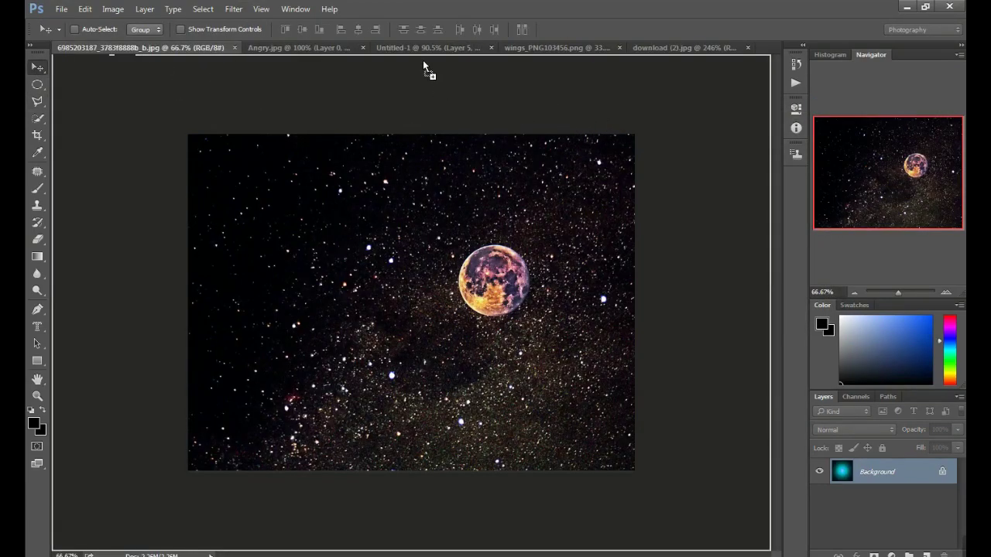
mouse_move(424, 62)
mouse_down()
mouse_move(420, 249)
mouse_move(451, 269)
mouse_up()
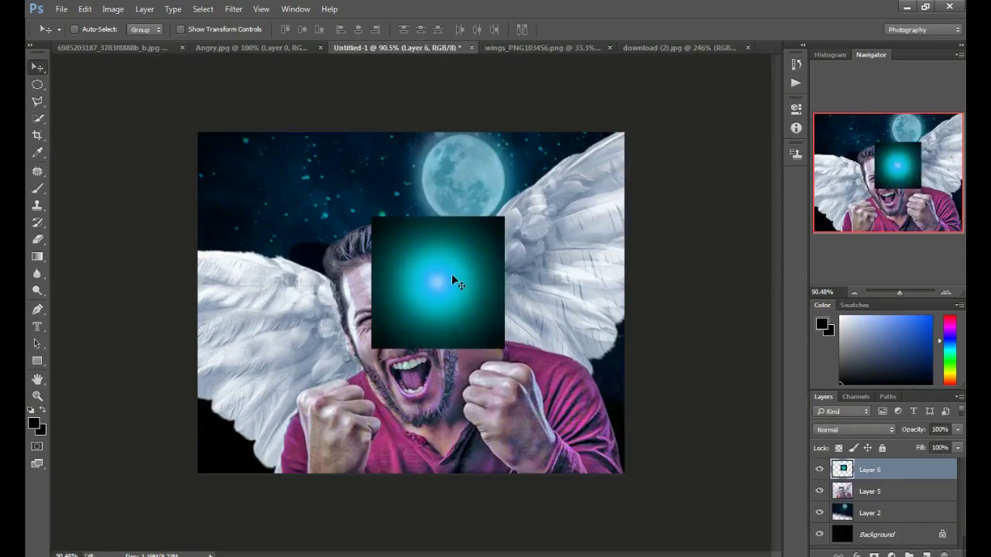
key(ctrl+t)
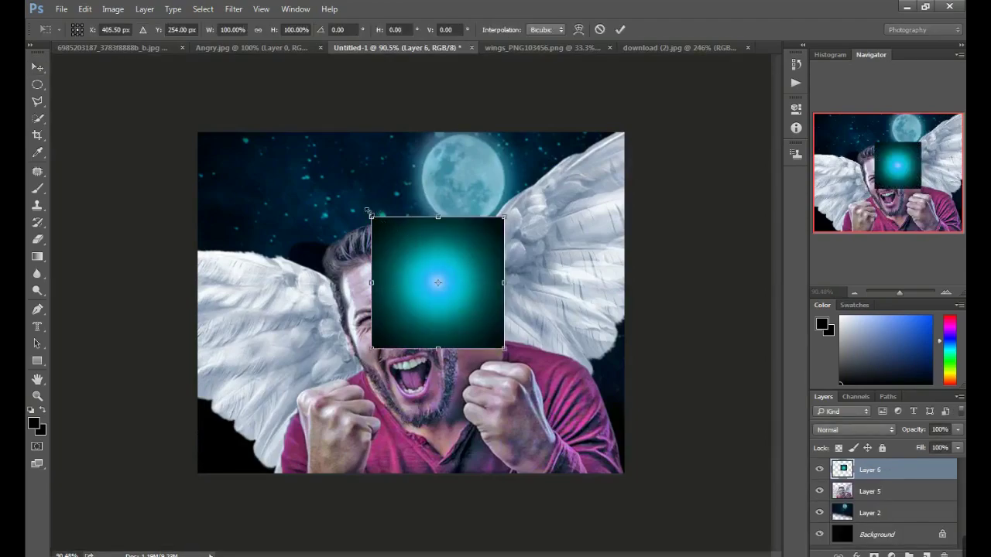
drag(369, 210, 188, 40)
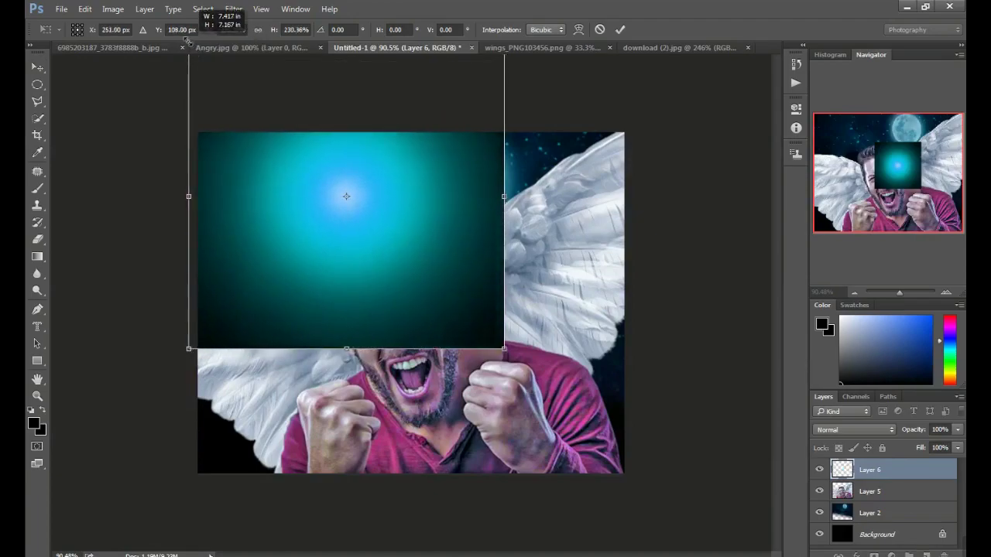
drag(405, 255, 504, 243)
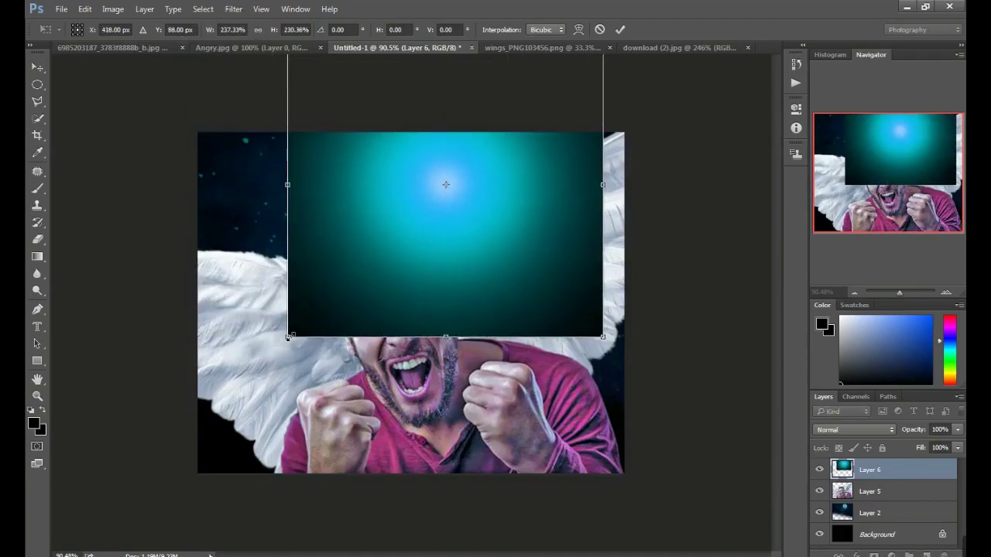
drag(288, 337, 265, 369)
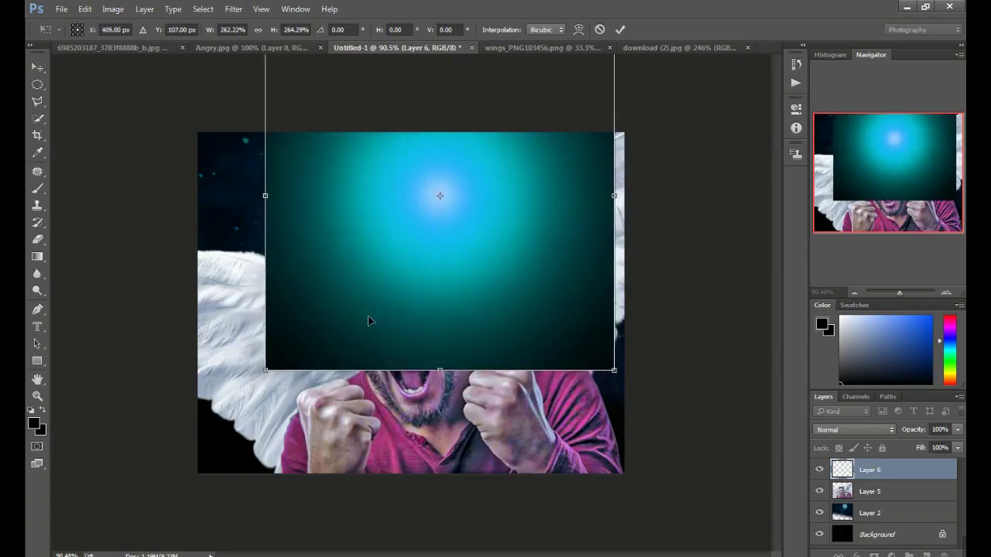
click(620, 30)
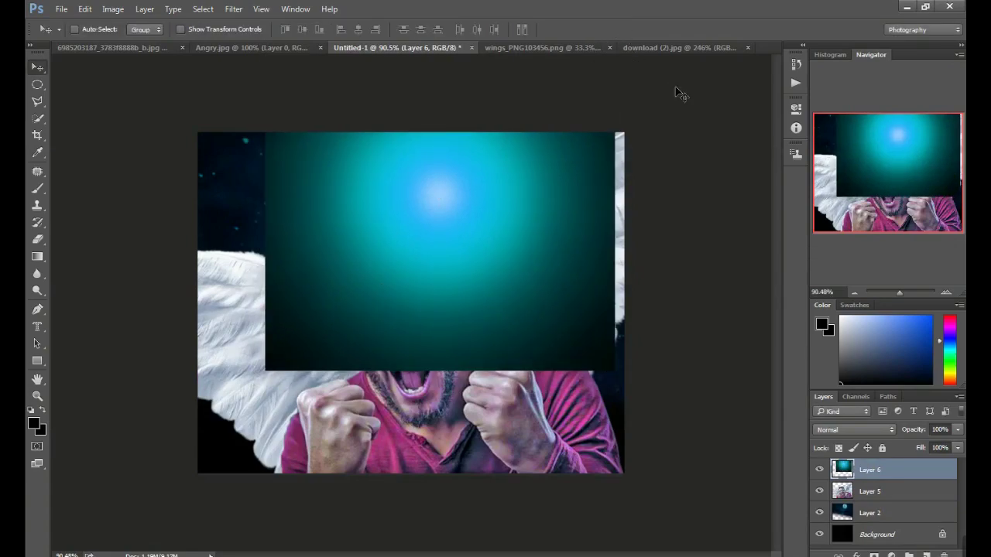
click(842, 427)
Step through the glow layer's blend modes with the arrow keys, trying Color and Multiply
key(Up)
key(Up)
key(Up)
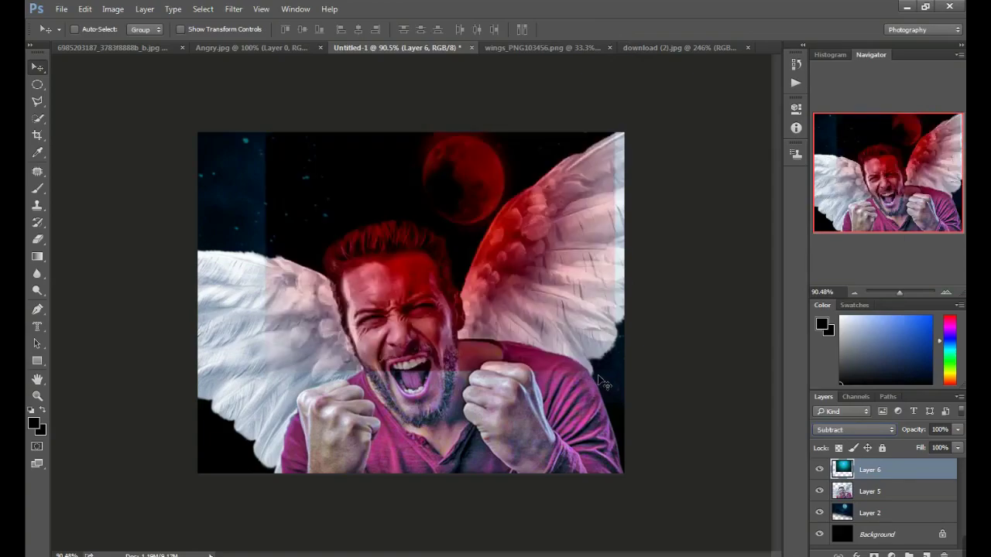
key(Up)
key(Up)
key(Up)
key(Up)
key(Up)
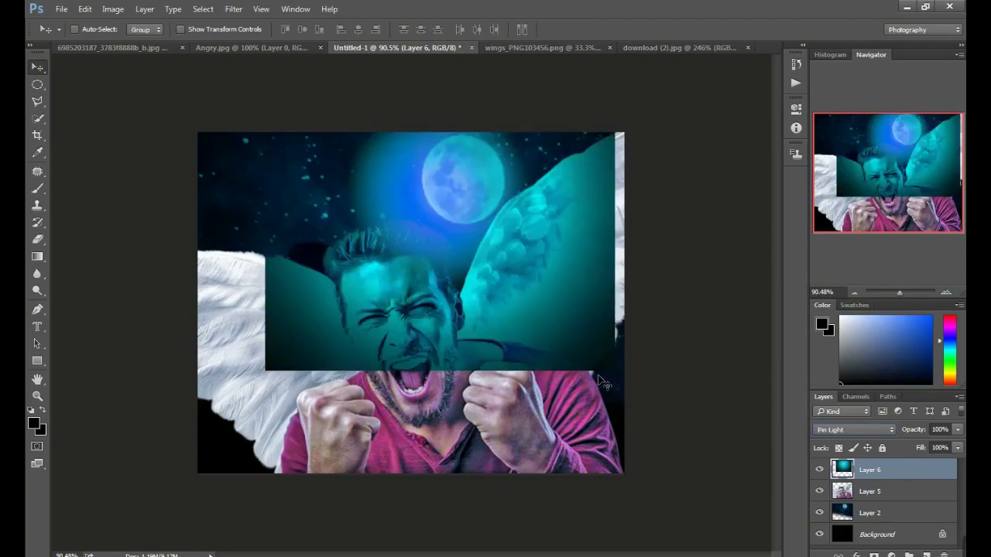
key(Up)
key(Up)
key(Up)
key(Up)
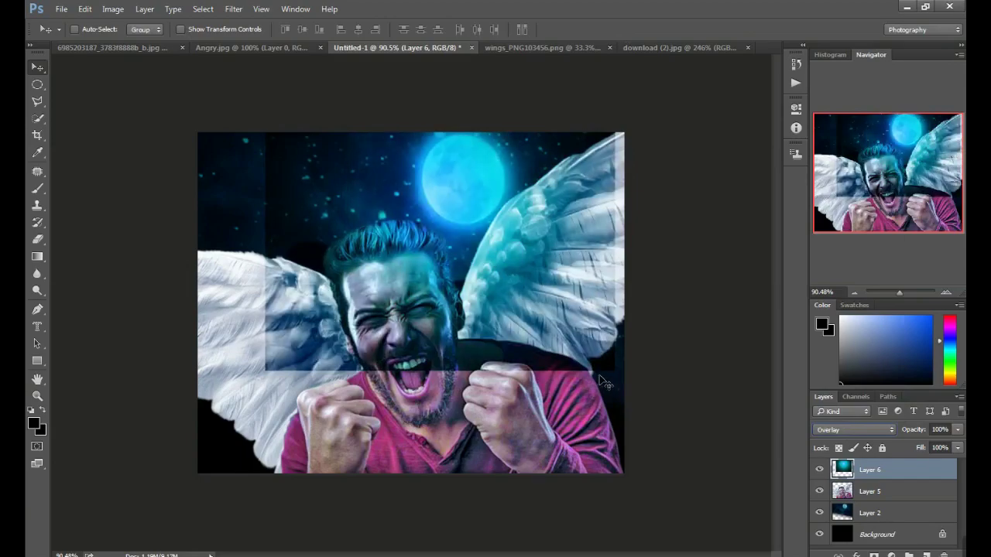
key(Up)
key(Up)
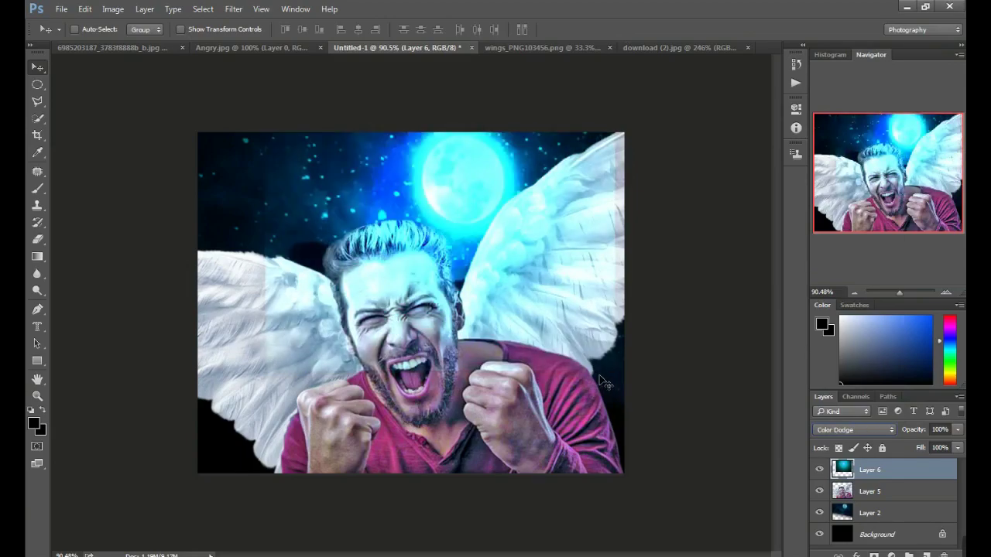
key(Up)
key(Up)
key(Up)
key(Up)
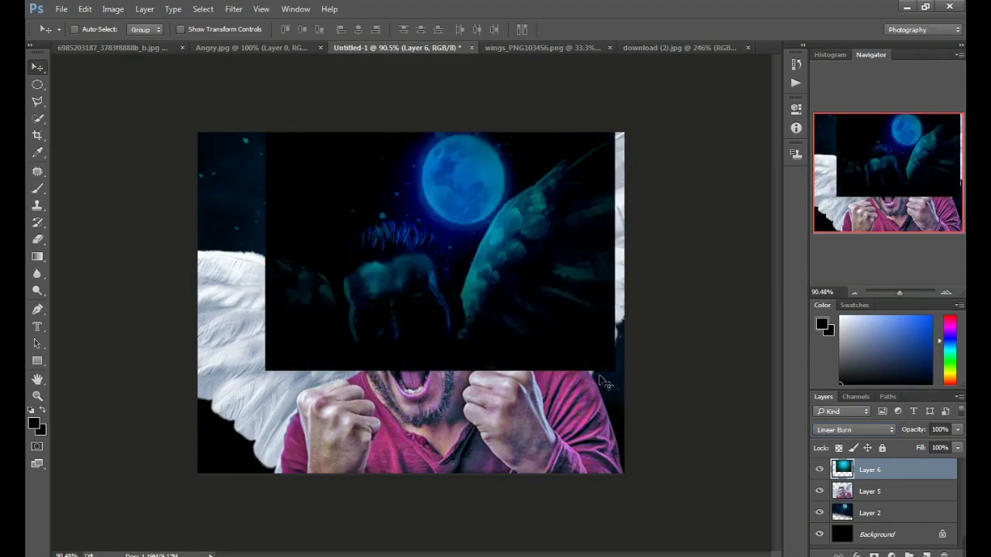
key(Up)
key(Up)
key(Up)
key(Up)
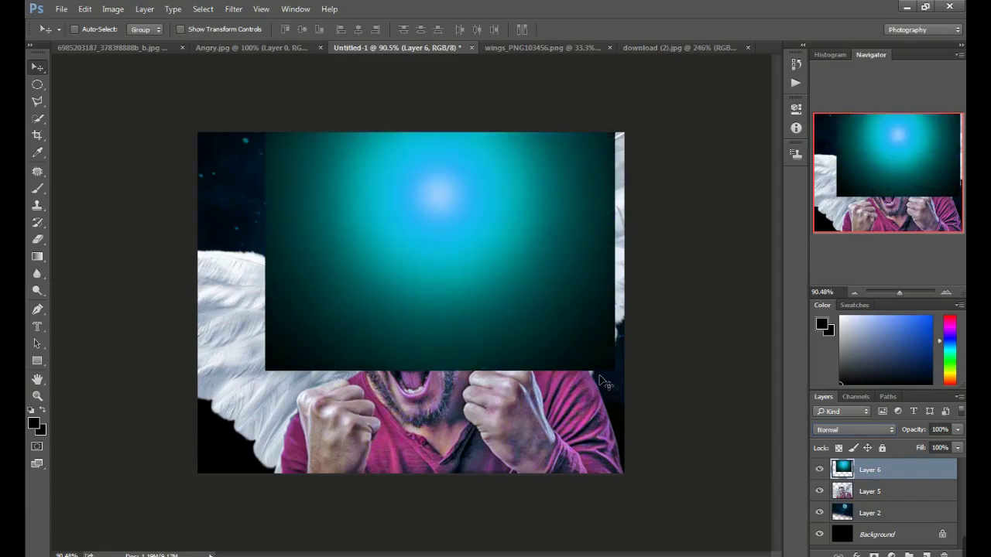
key(Down)
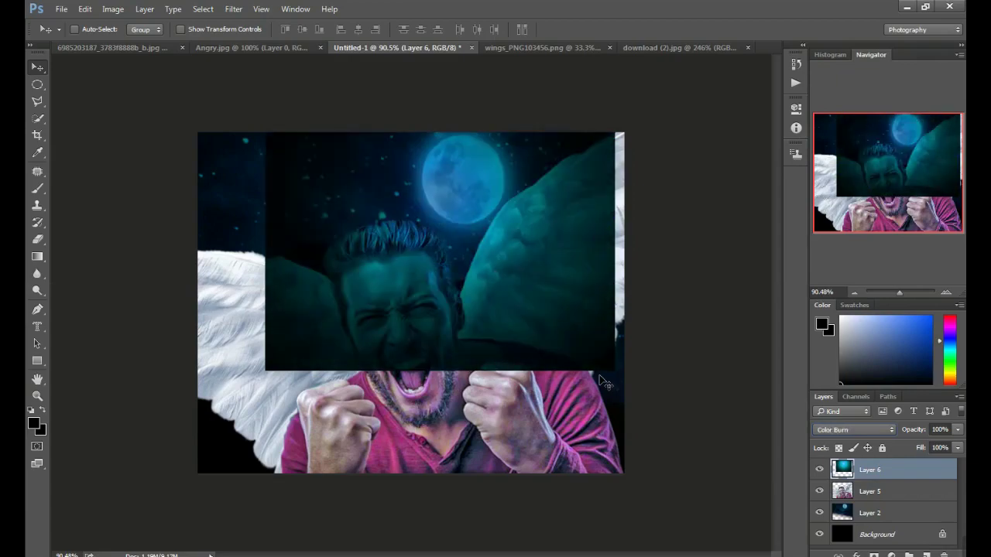
key(Down)
key(Down)
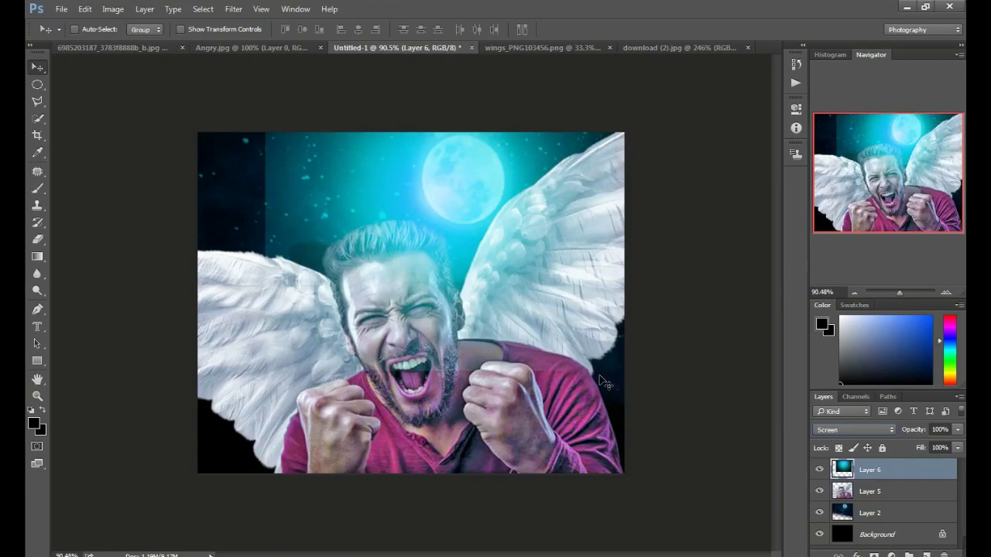
Cycle the glow through Linear Dodge, Hard Light, Pin Light and Subtract, ending on Vivid Light
key(shift+plus)
key(shift+plus)
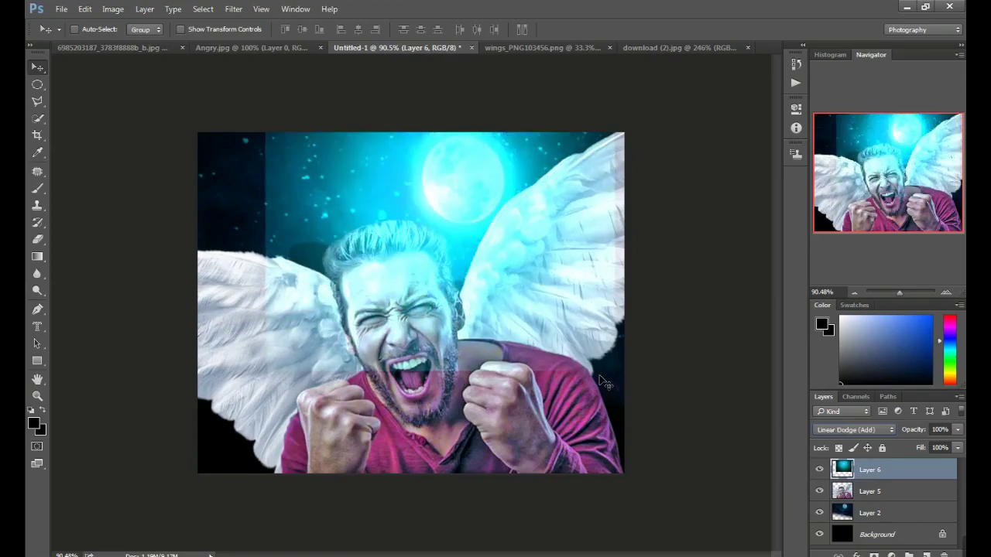
key(shift+plus)
key(shift+plus)
key(shift+plus)
key(shift+plus)
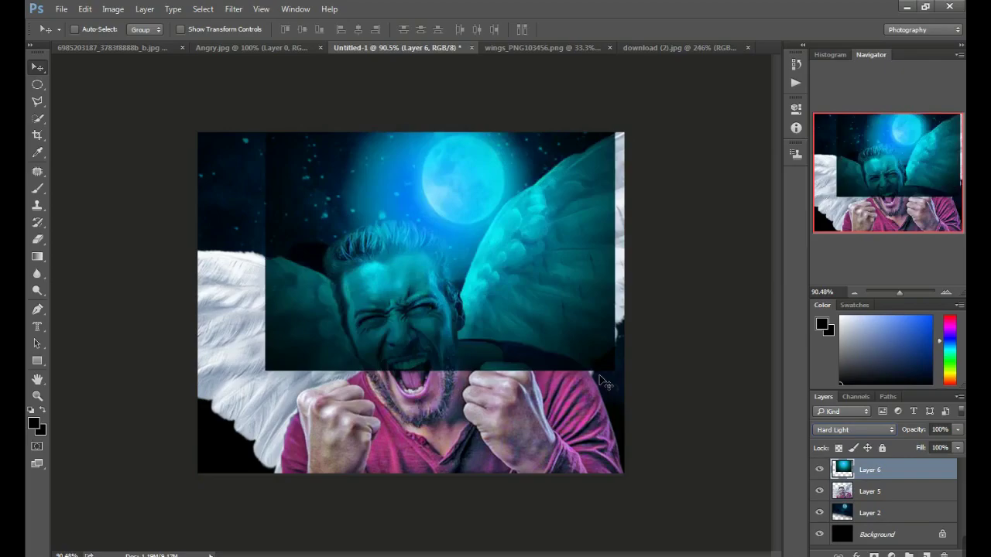
key(shift+plus)
key(shift+plus)
key(shift+plus)
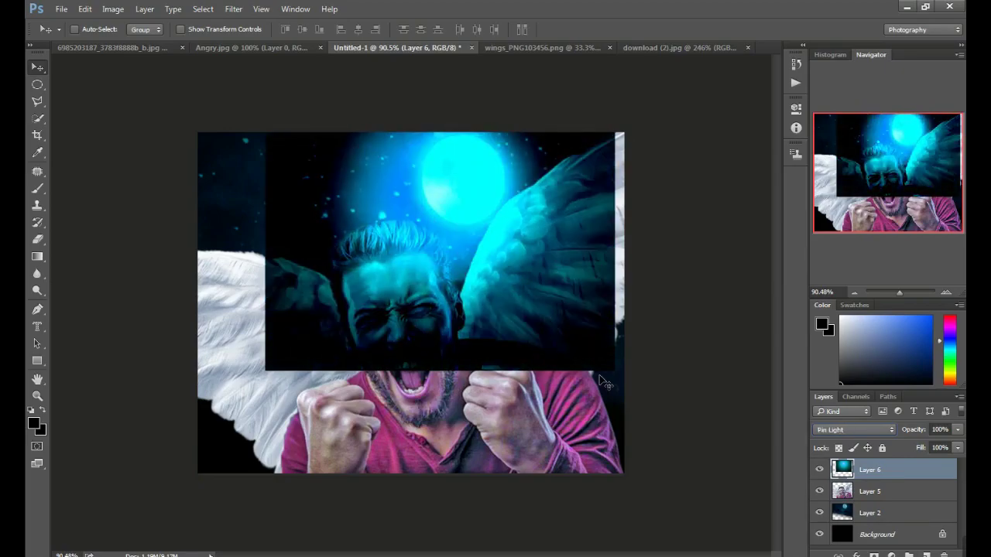
key(shift+plus)
key(shift+plus)
key(shift+plus)
key(shift+plus)
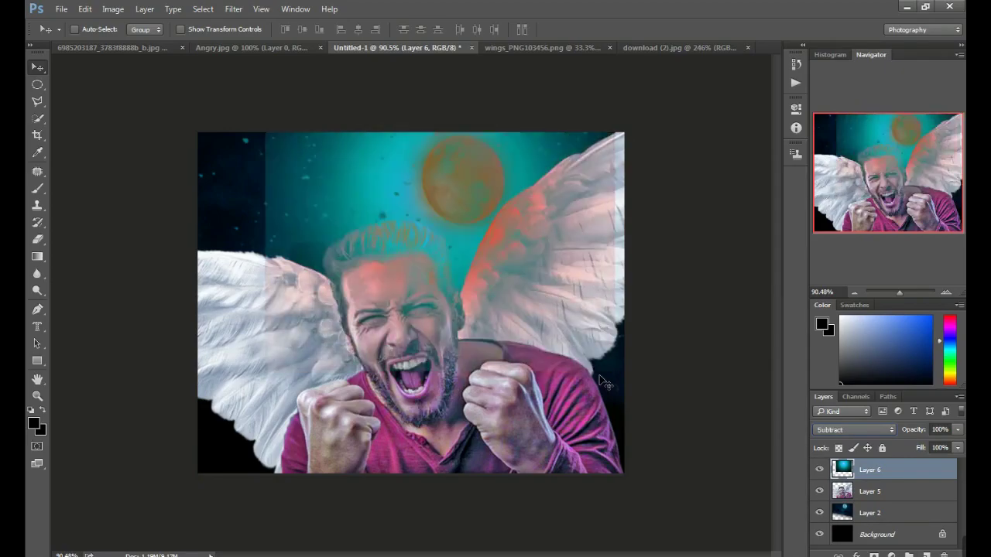
key(shift+plus)
key(shift+plus)
key(shift+plus)
key(shift+plus)
key(shift+plus)
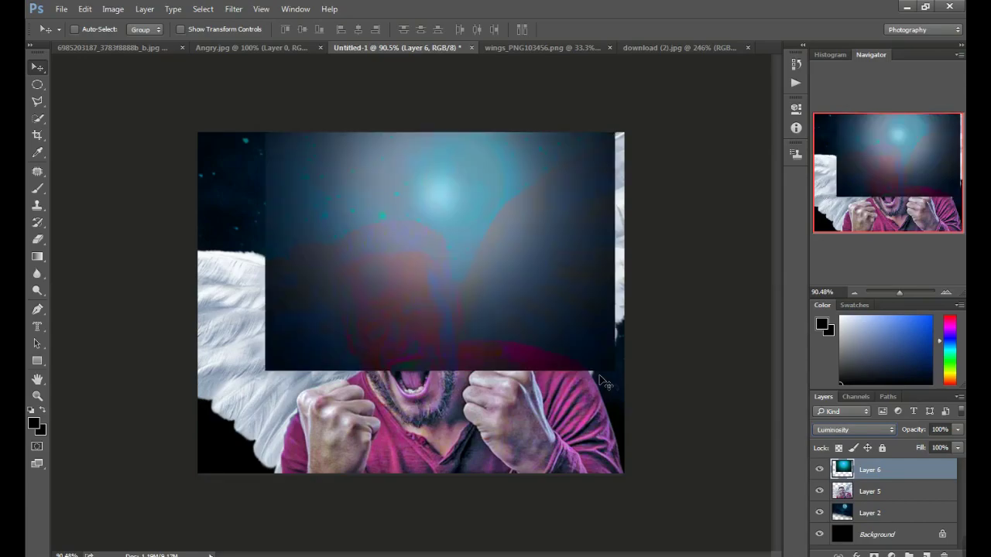
key(shift+plus)
key(shift+plus)
key(shift+plus)
key(shift+plus)
key(shift+plus)
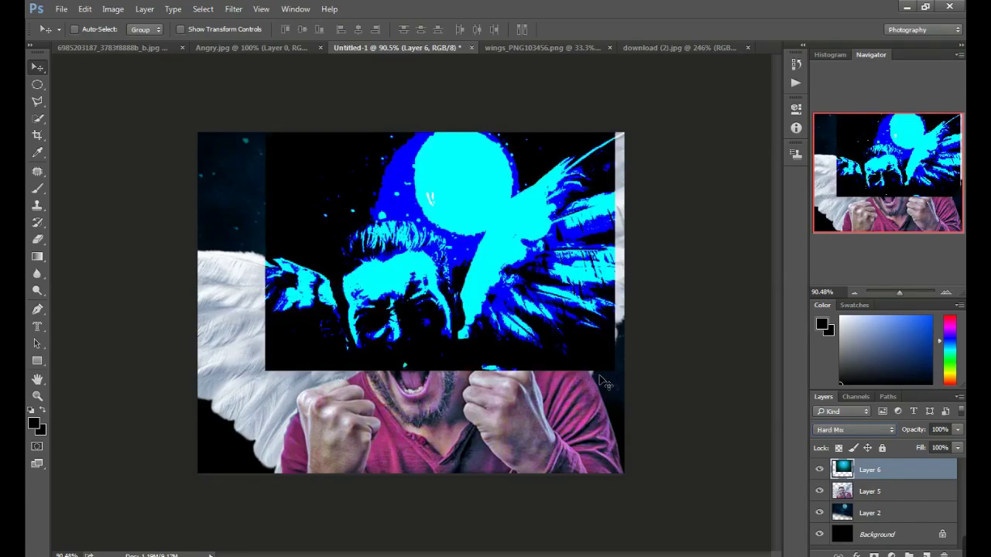
key(shift+minus)
key(shift+minus)
key(shift+minus)
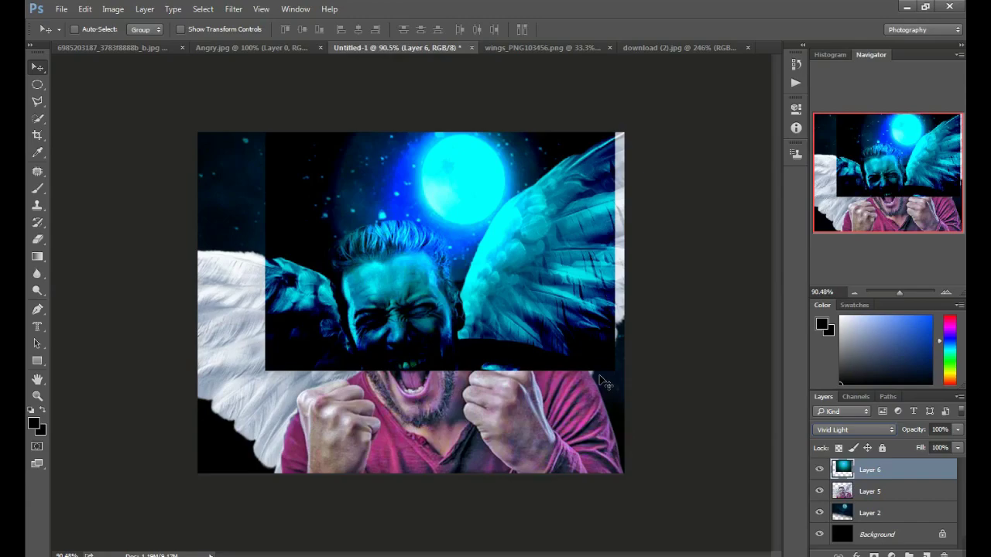
key(shift+minus)
key(shift+plus)
Scale the Vivid Light glow on Layer 6 across the entire canvas, then set its Fill to 57%
key(ctrl+t)
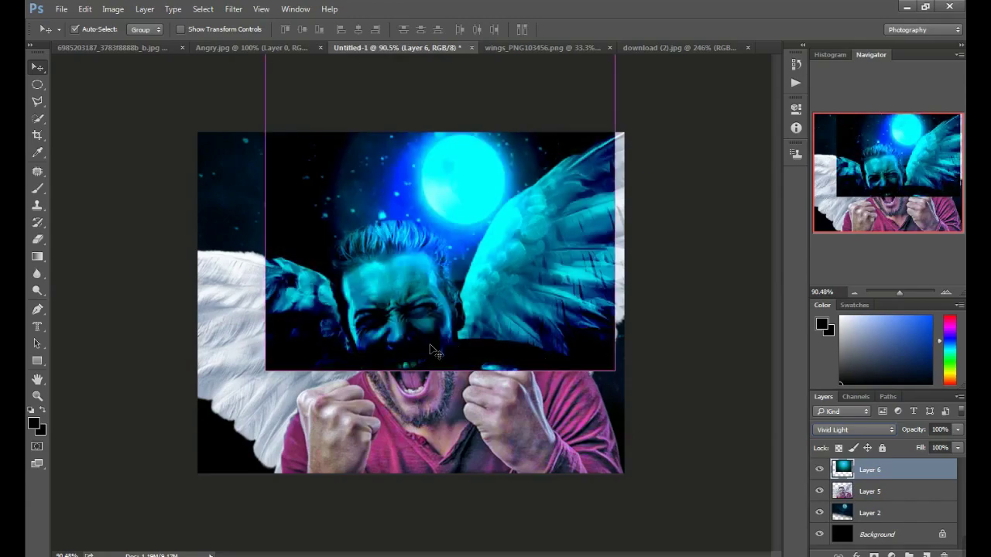
drag(264, 372, 156, 491)
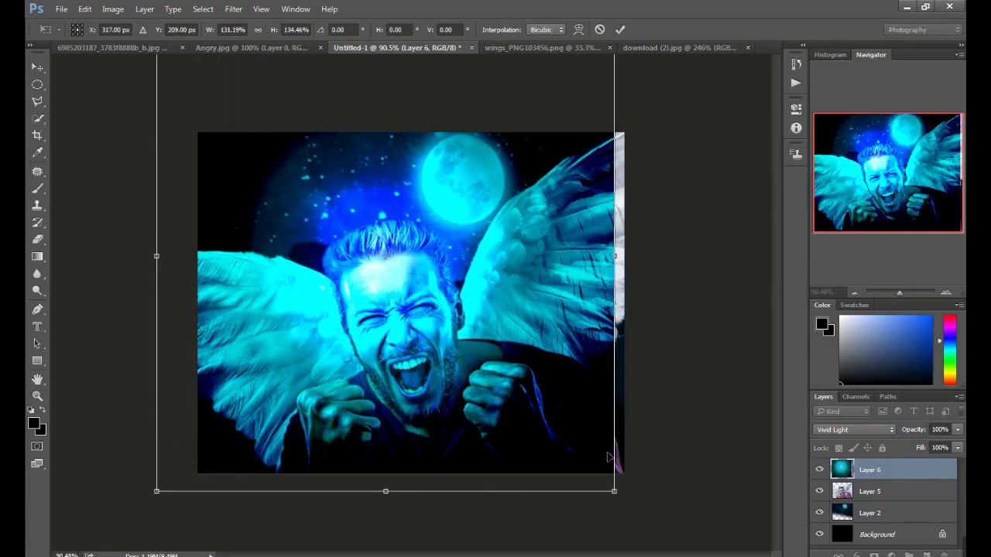
drag(615, 492, 678, 497)
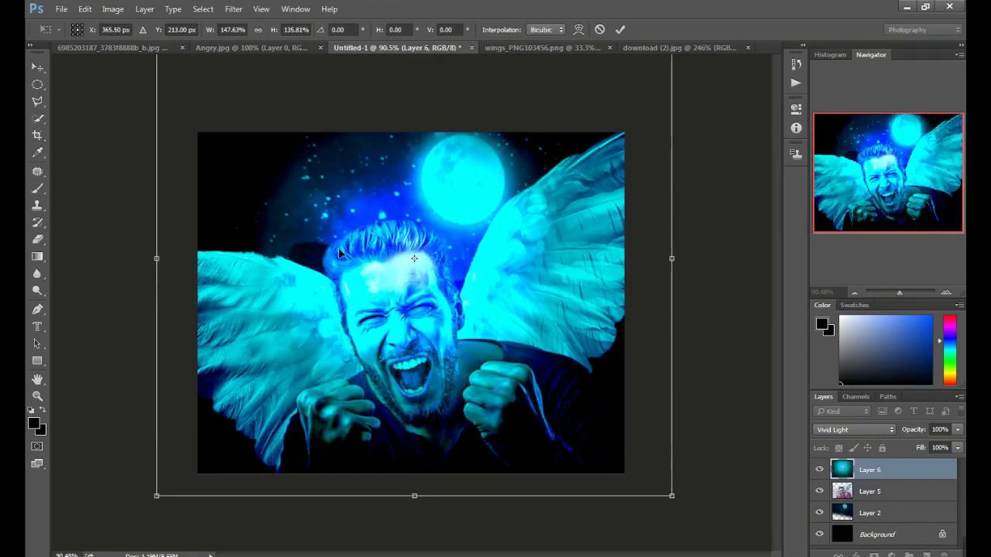
click(896, 292)
drag(896, 291, 899, 292)
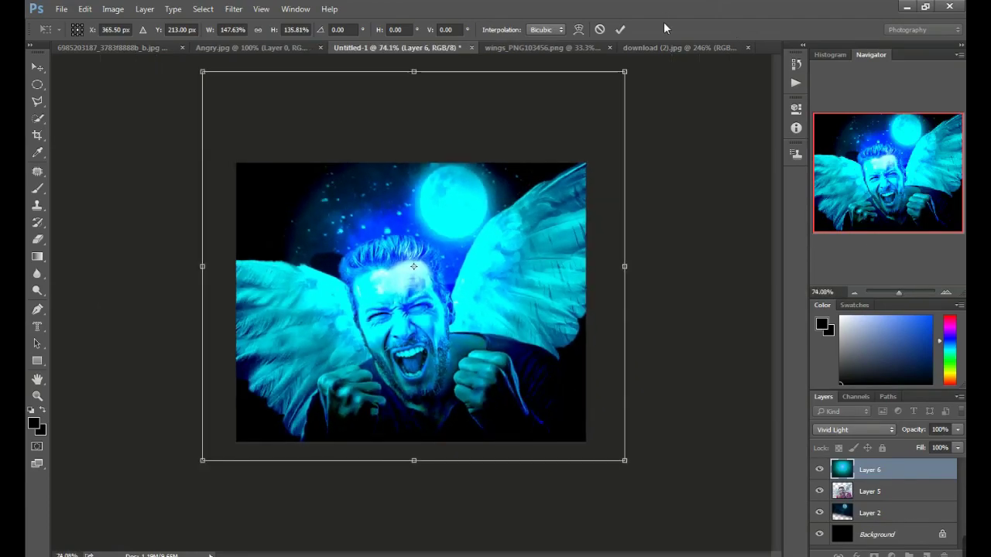
click(619, 29)
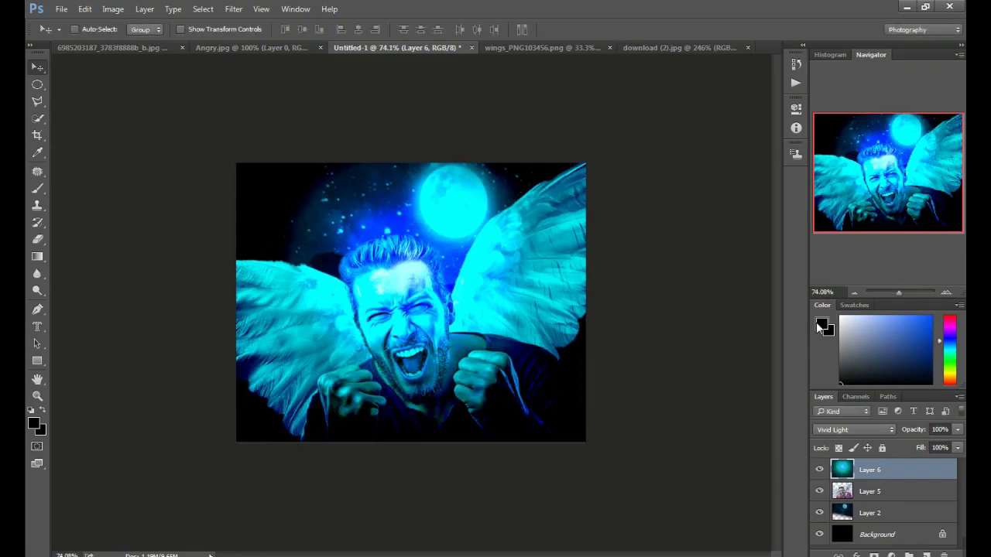
click(957, 448)
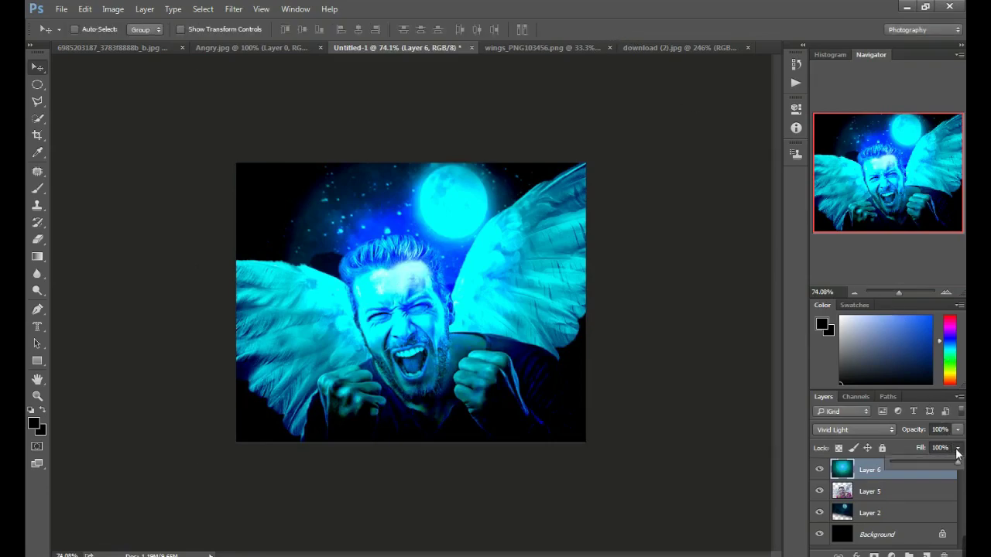
drag(945, 462, 926, 463)
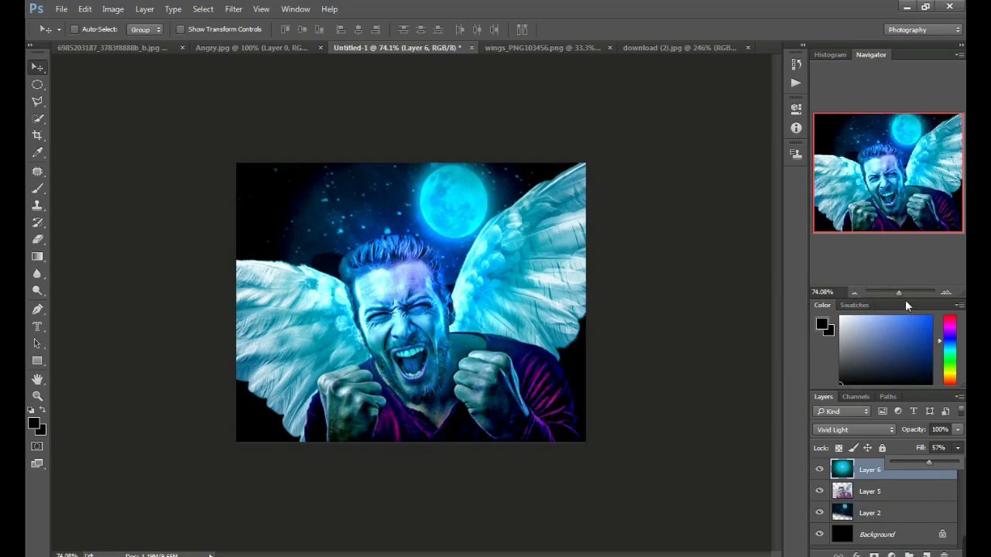
Try Soft Light, then Luminosity, from the blend mode list for the Layer 6 glow
drag(899, 292, 900, 293)
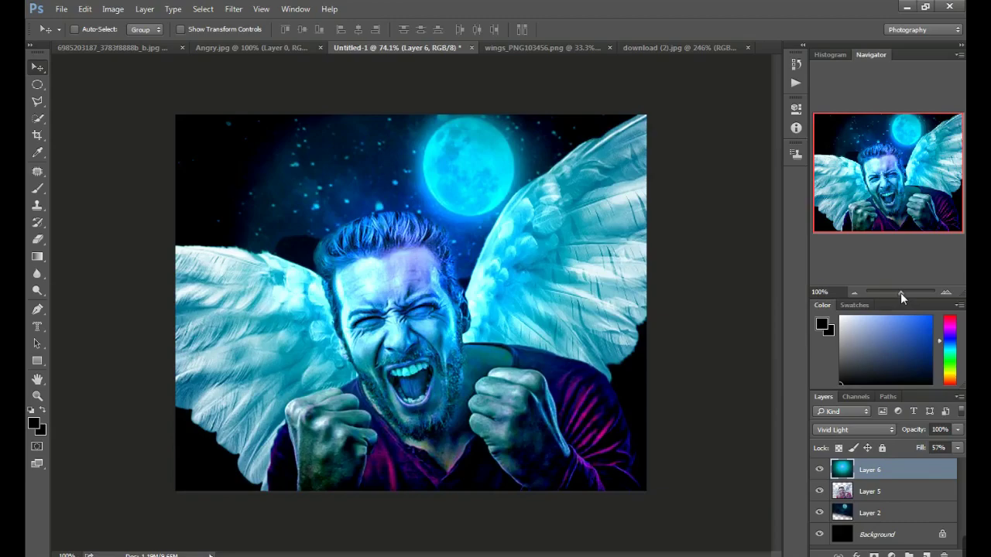
click(851, 429)
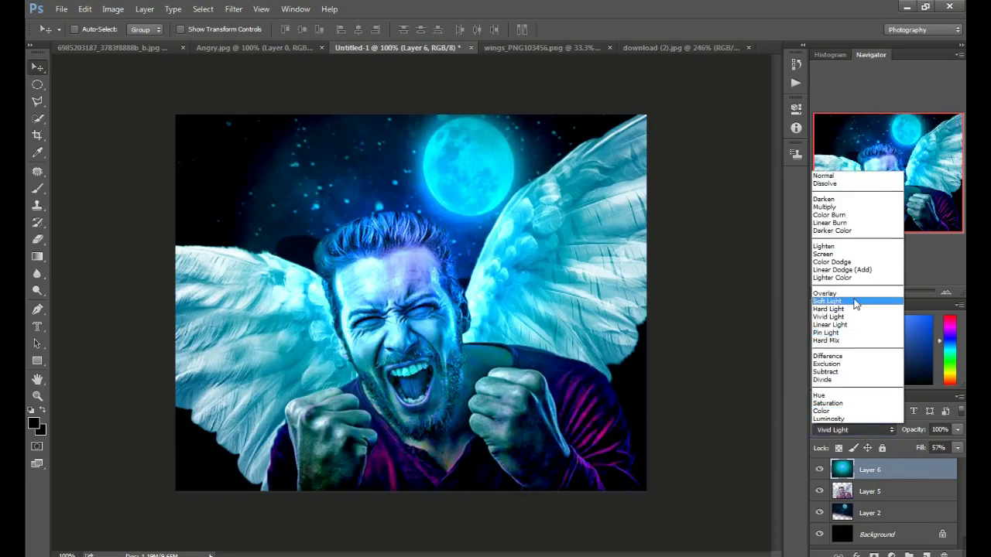
click(855, 302)
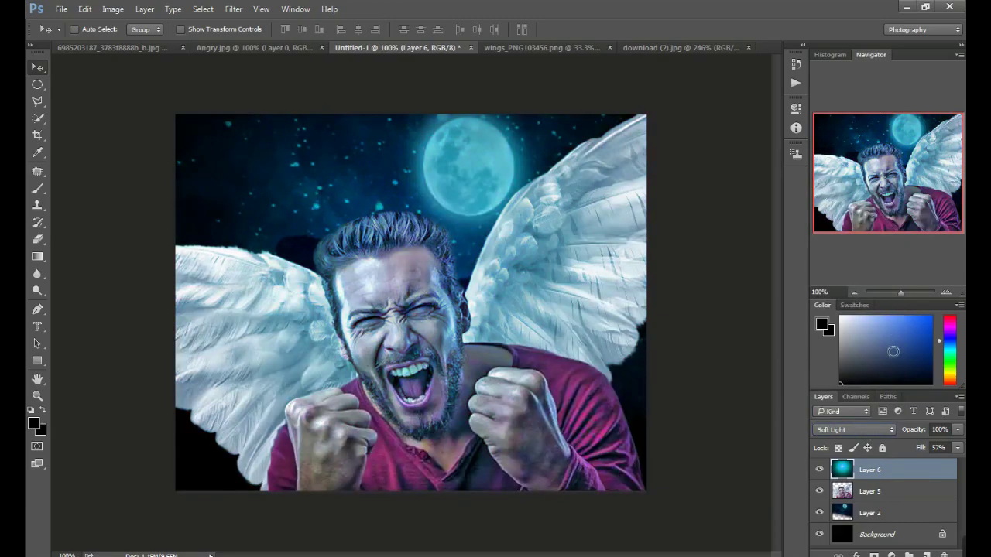
click(865, 428)
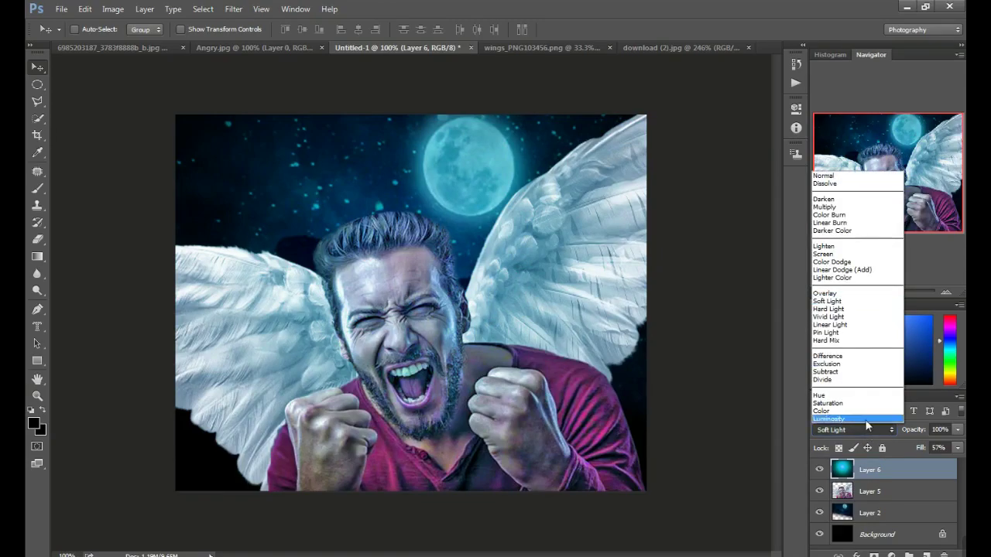
click(839, 413)
Cycle Layer 6 through blend modes, comparing Vivid Light, Linear Light, Overlay and Lighter Color
key(Up)
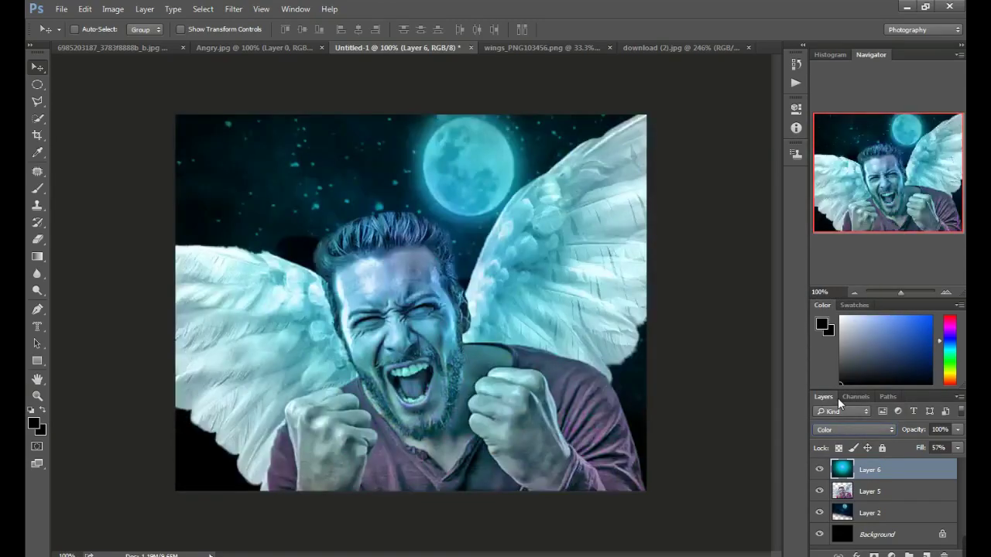
key(Up)
key(Up)
key(Up)
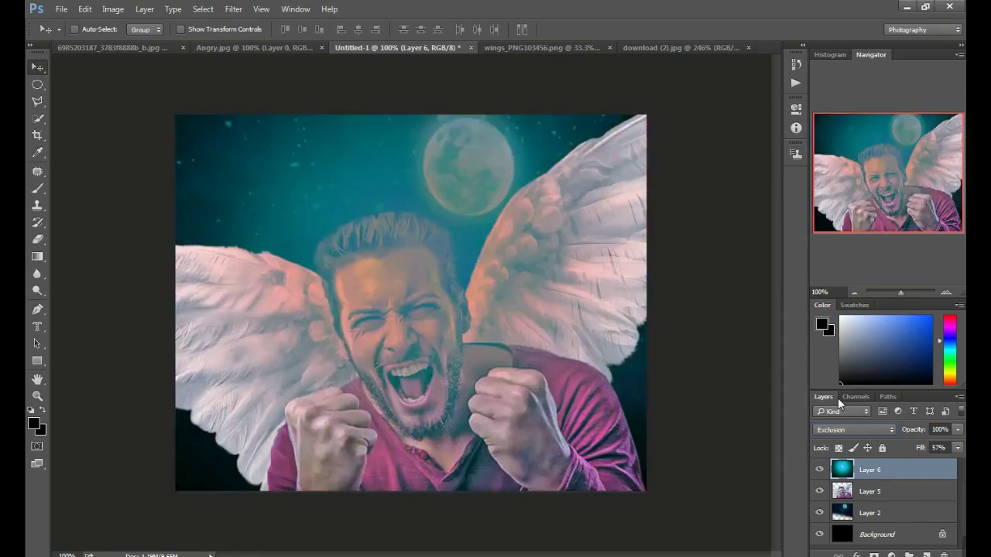
key(Up)
key(Up)
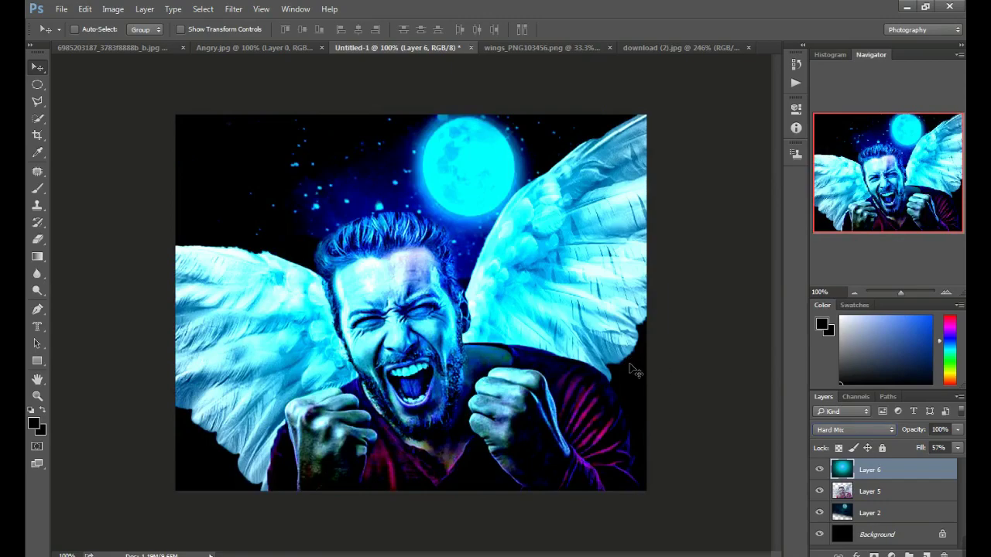
key(Up)
key(Up)
key(Up)
key(Down)
key(Up)
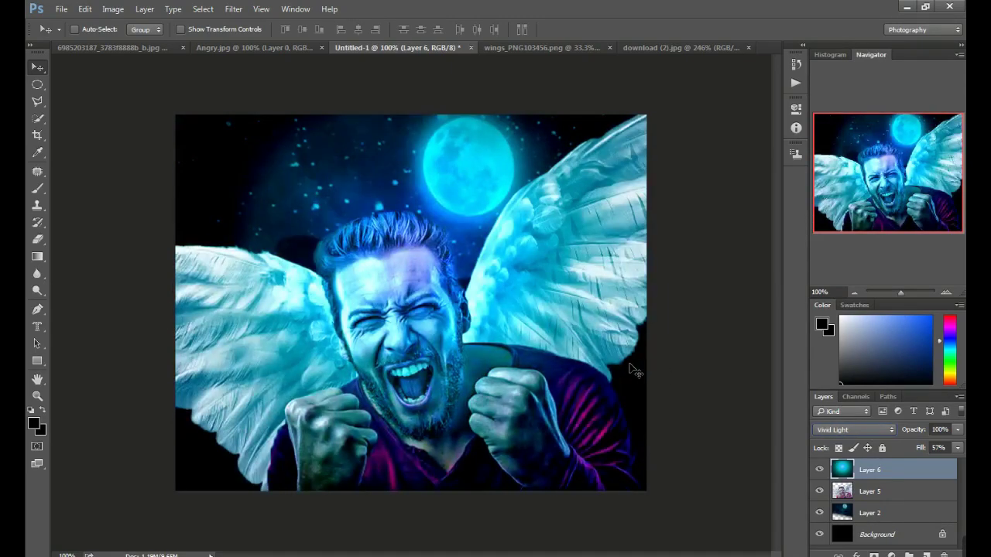
key(Down)
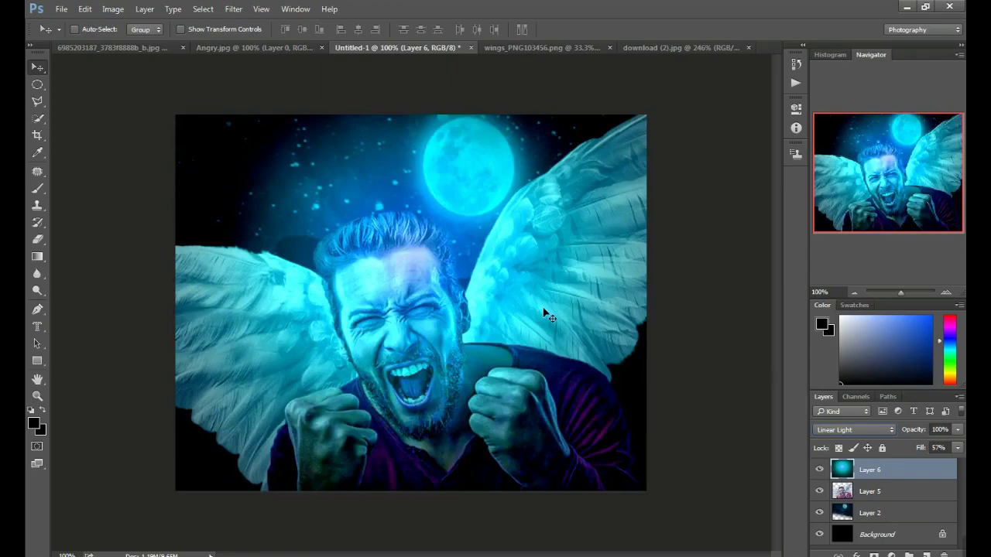
key(Up)
key(Up)
key(Up)
key(Up)
key(Up)
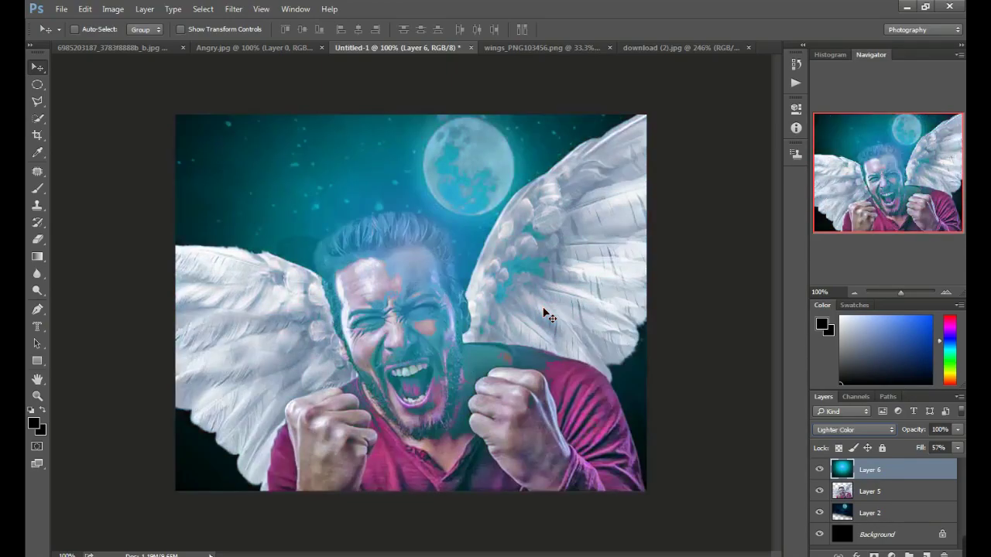
key(Down)
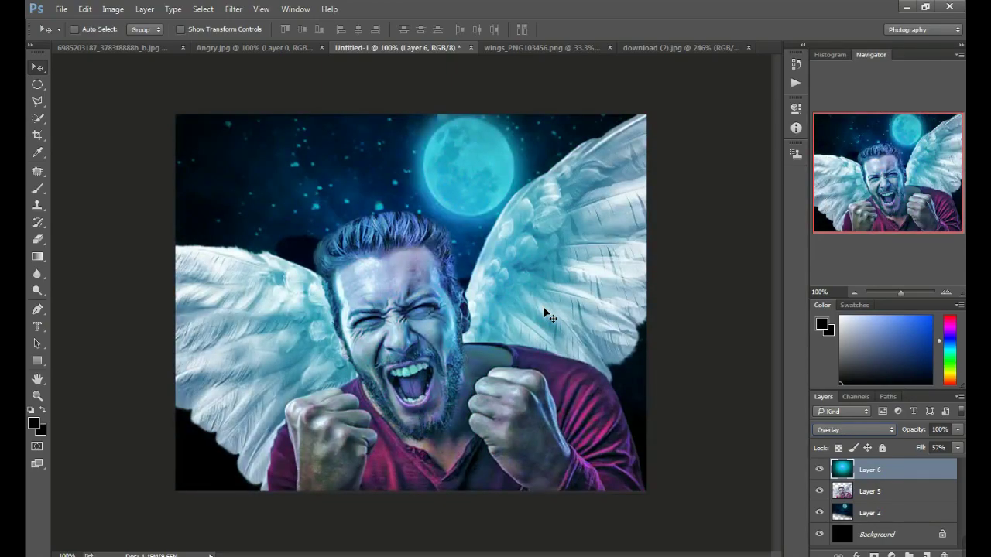
key(Up)
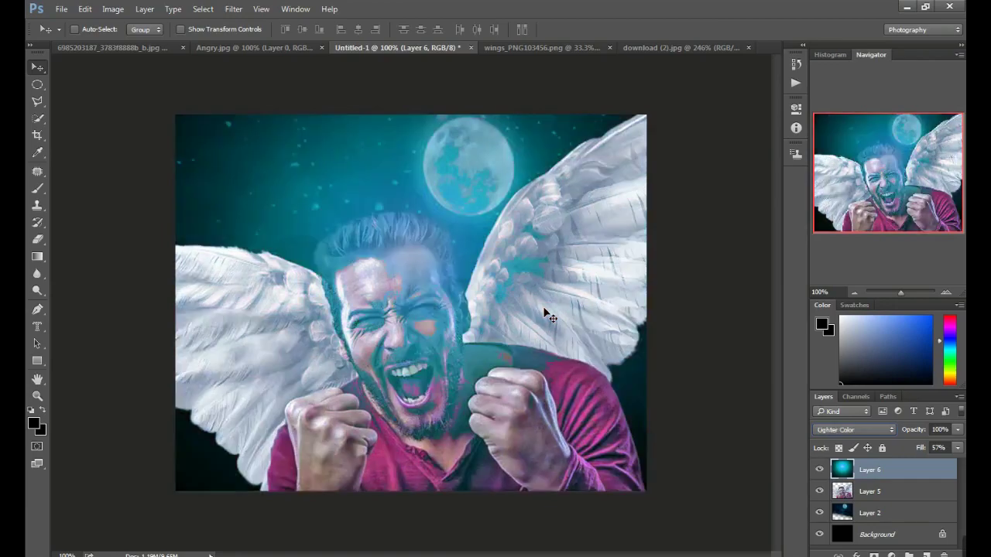
key(Up)
key(Up)
key(Up)
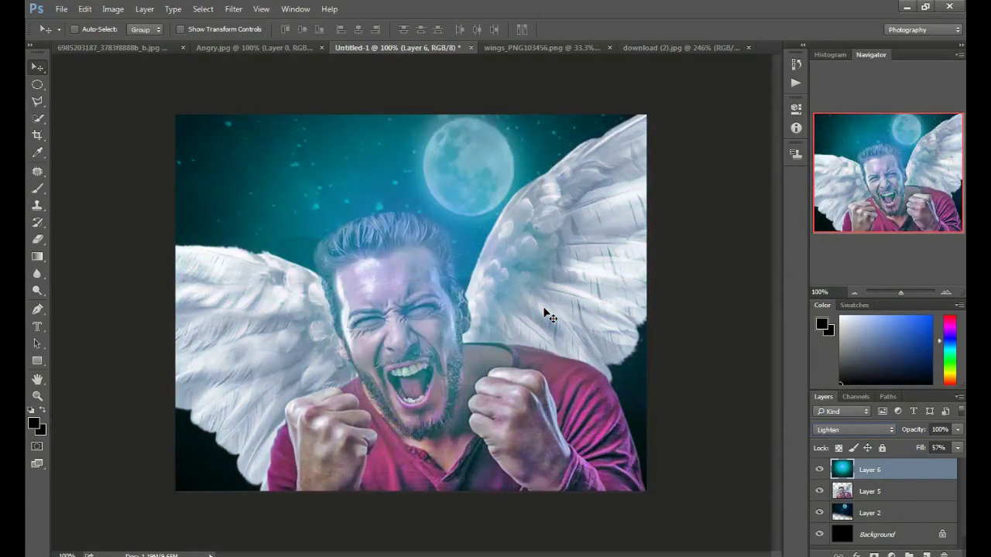
key(Up)
key(Up)
key(Up)
key(Up)
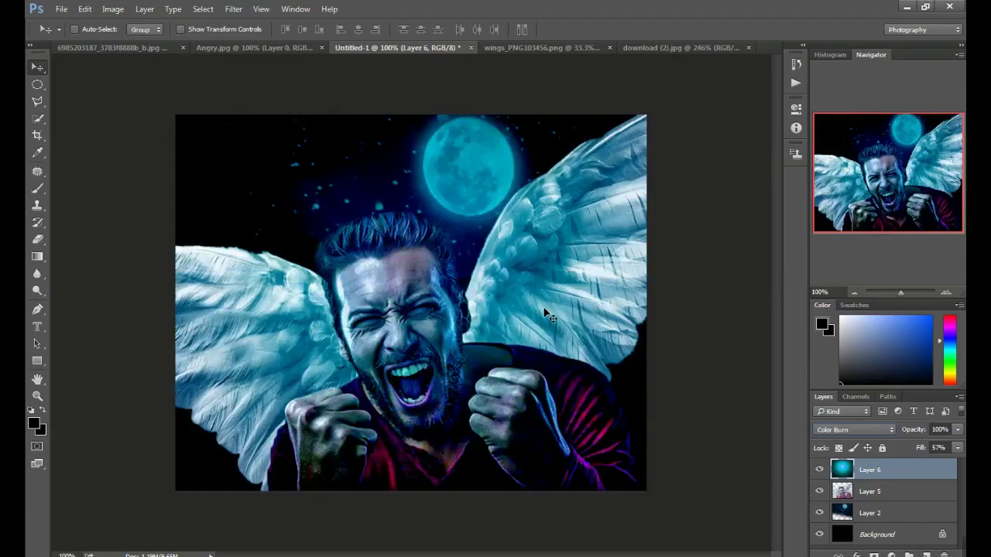
key(Up)
key(Up)
key(Up)
key(Up)
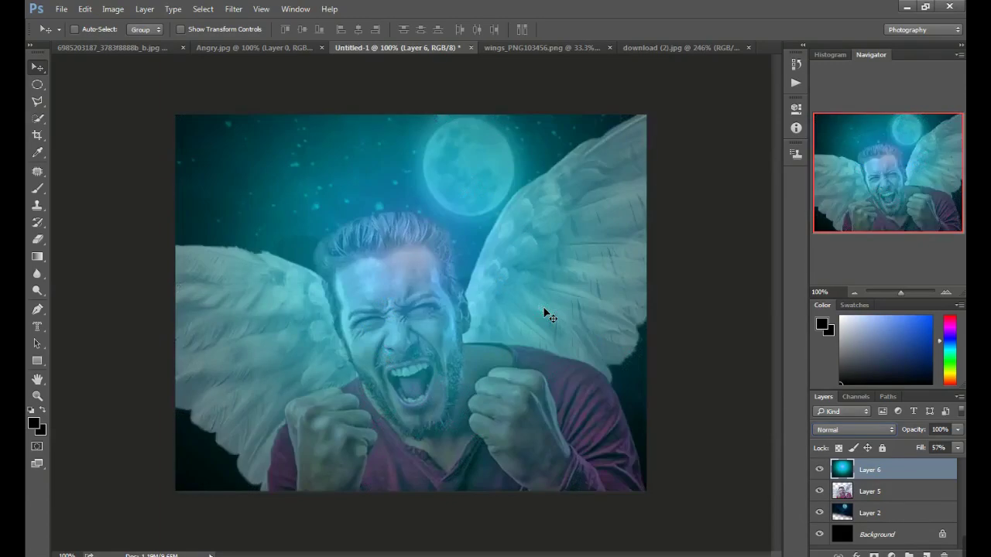
key(Down)
key(Down)
key(Down)
key(Down)
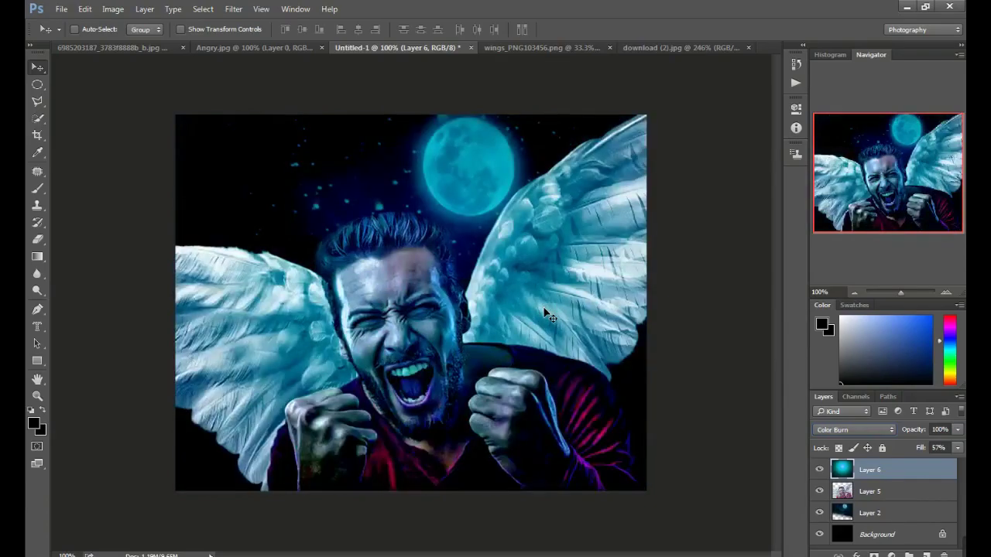
key(Down)
key(Down)
key(Down)
key(Down)
key(Down)
key(Down)
key(Down)
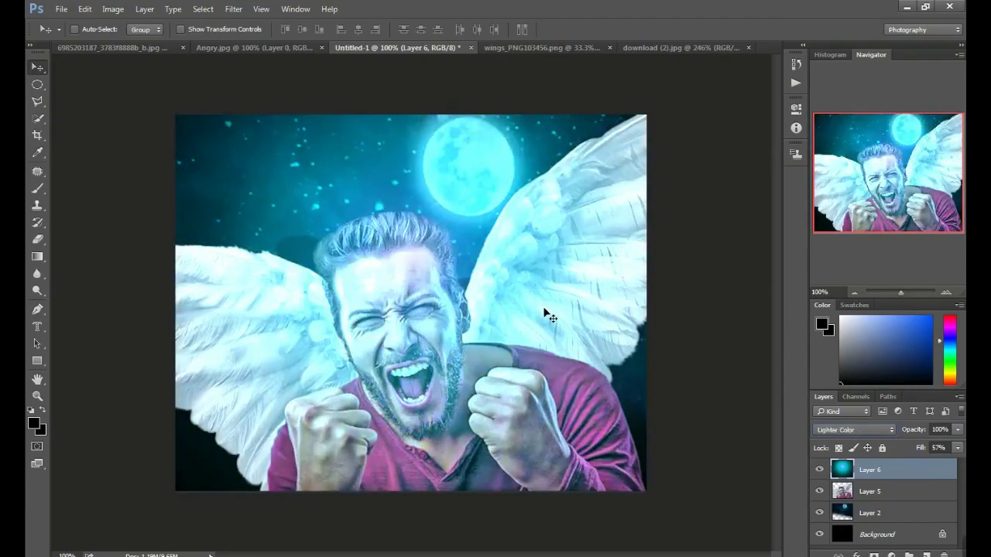
key(Down)
key(Down)
key(Down)
key(Down)
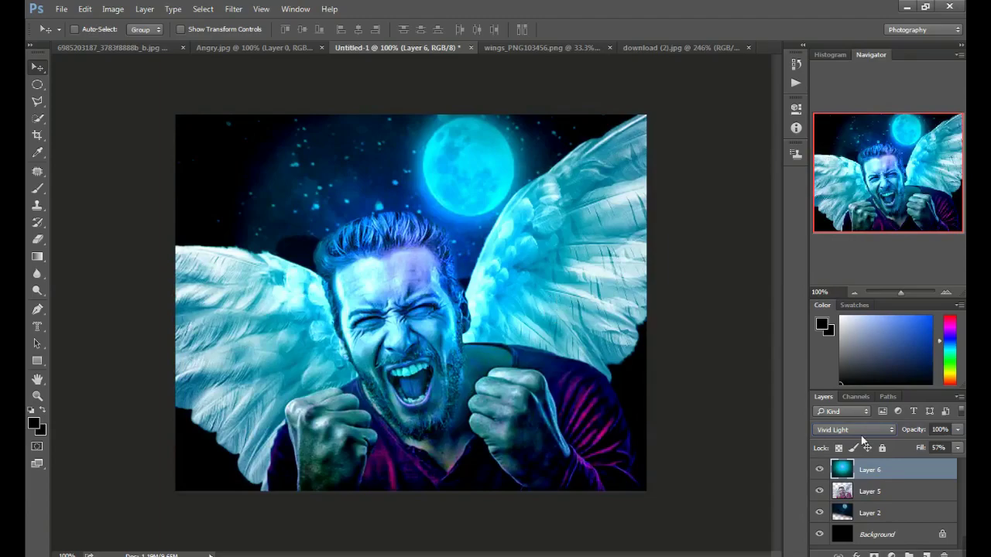
Lower Layer 6 opacity to 76% and flatten the image into a single Background layer
click(958, 430)
drag(948, 446, 945, 445)
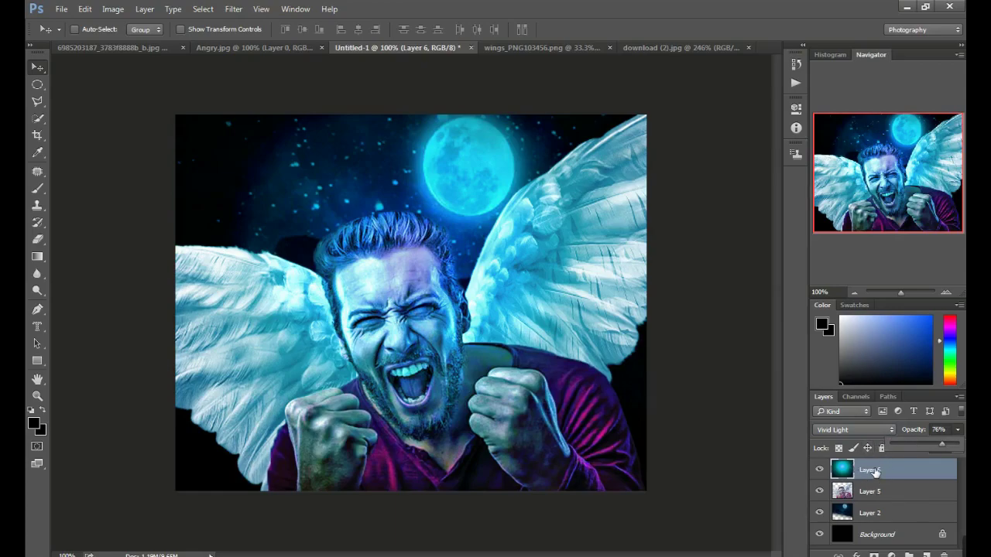
right_click(874, 472)
click(778, 463)
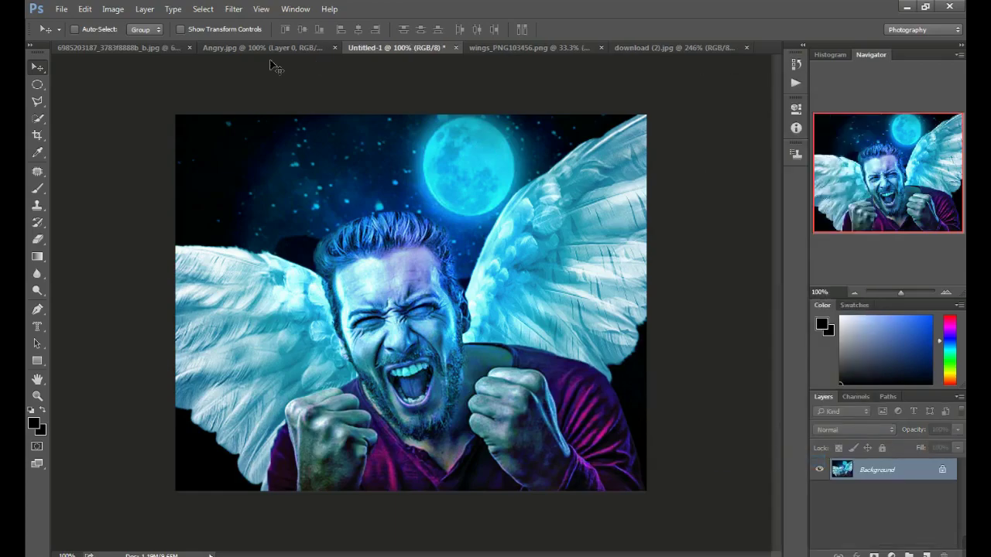
click(233, 8)
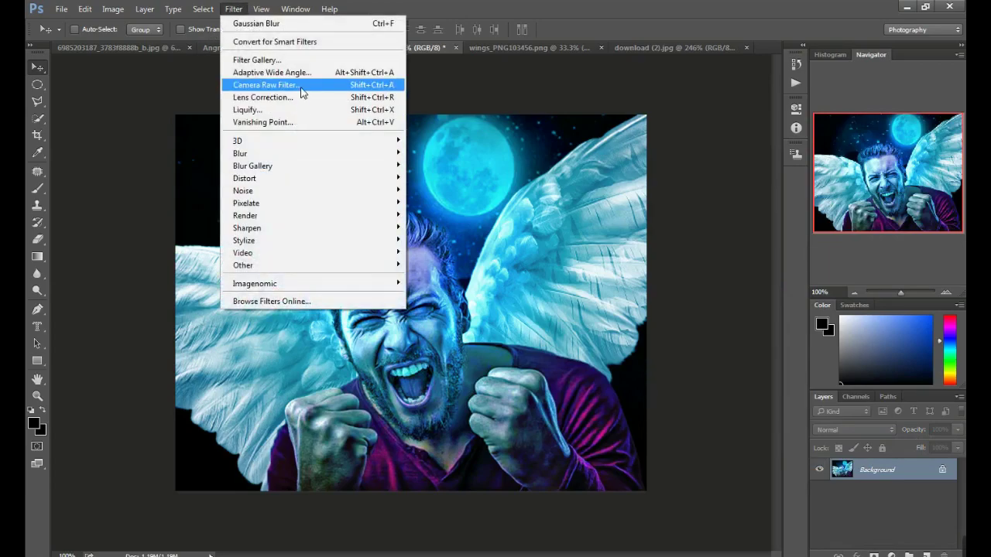
Apply a Camera Raw Filter with Vibrance raised to +46
click(302, 92)
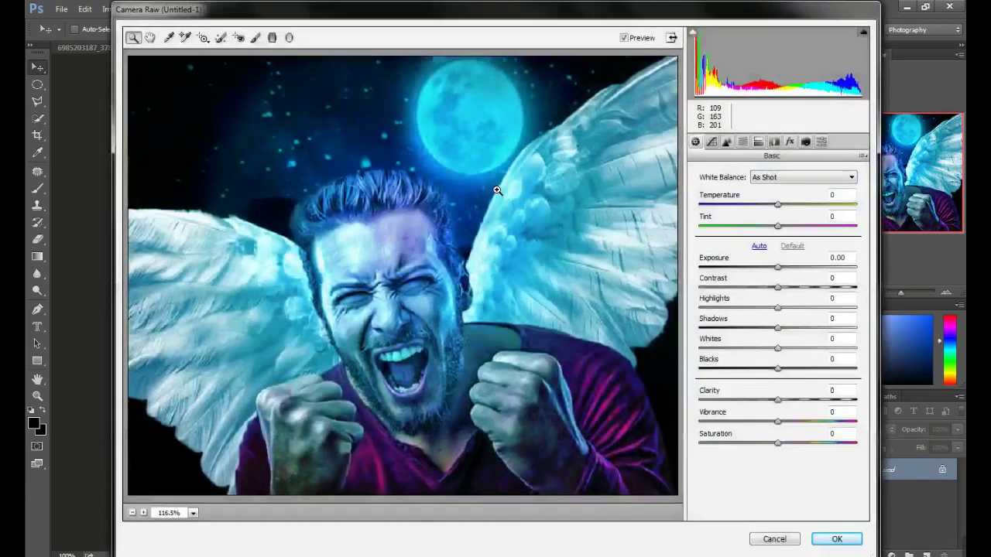
click(203, 38)
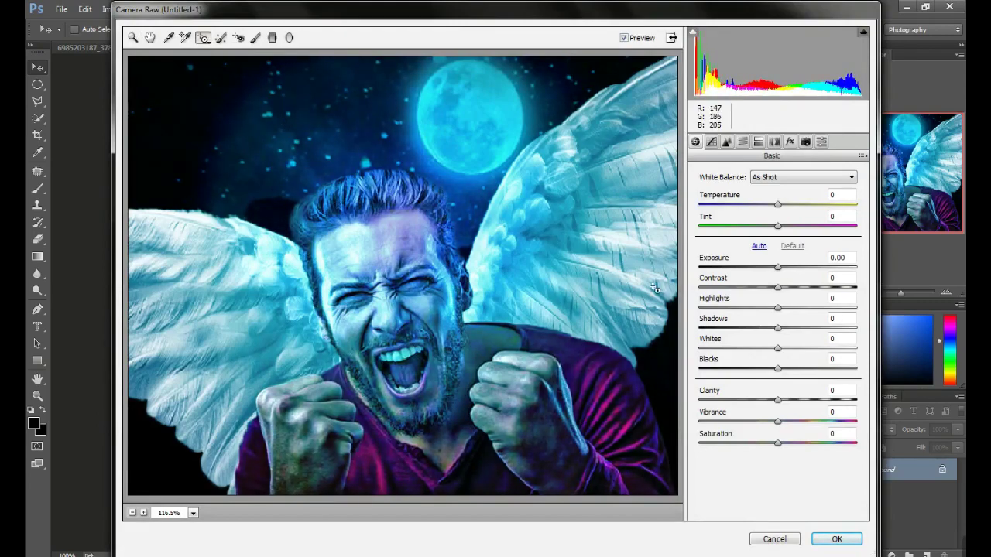
drag(777, 422, 812, 418)
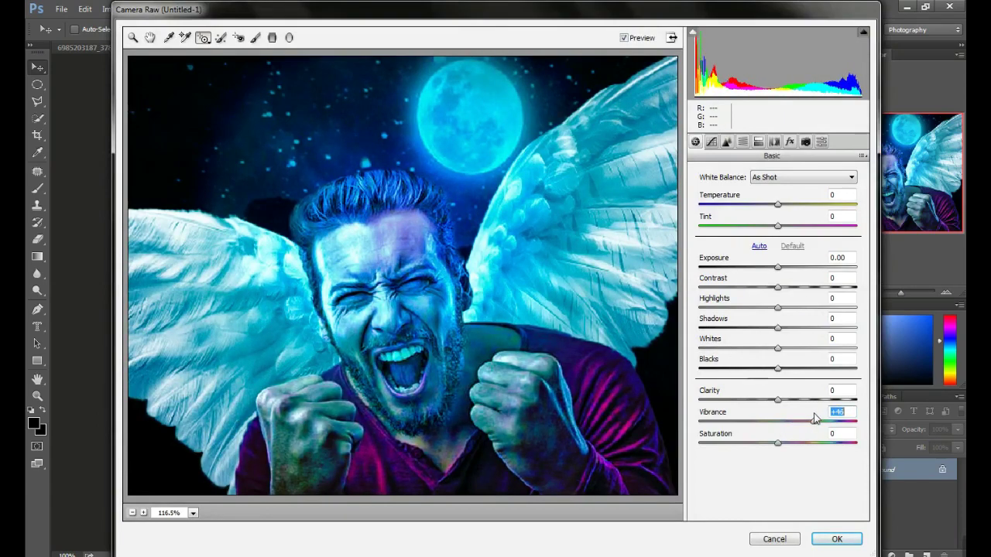
click(836, 539)
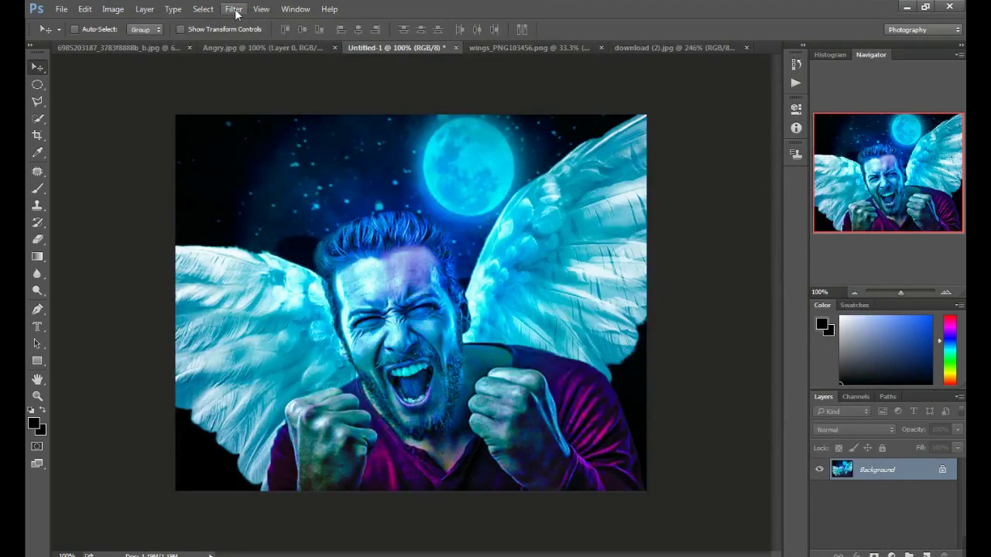
Reopen the Camera Raw Filter dialog from the Filter menu
click(234, 10)
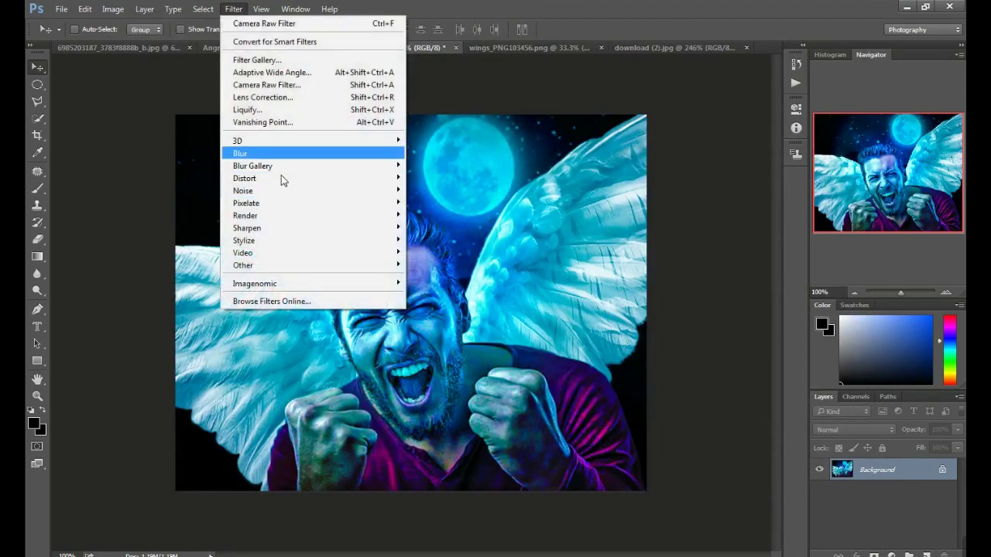
click(290, 89)
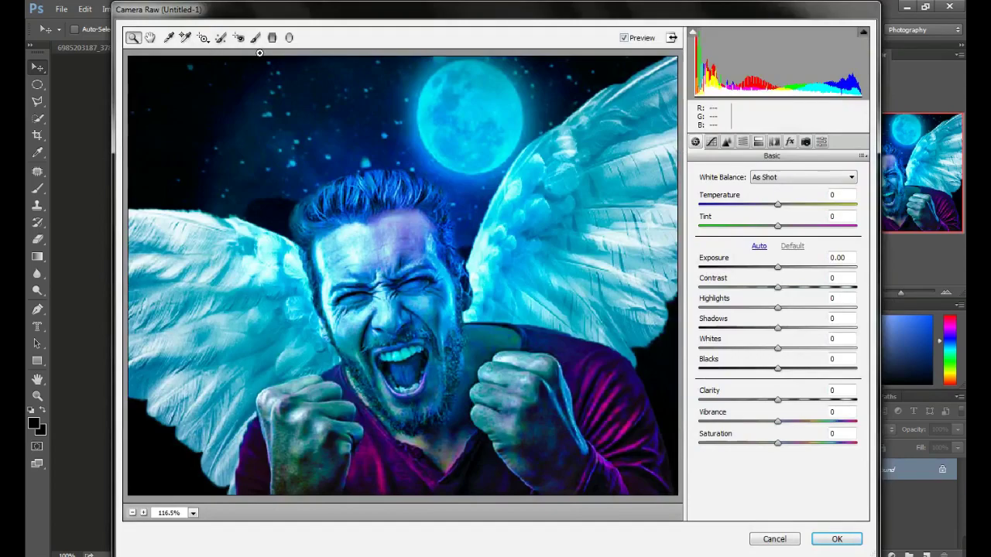
Apply a radial filter centred on the man: exposure -1.00, contrast +24, shadows -25
click(288, 38)
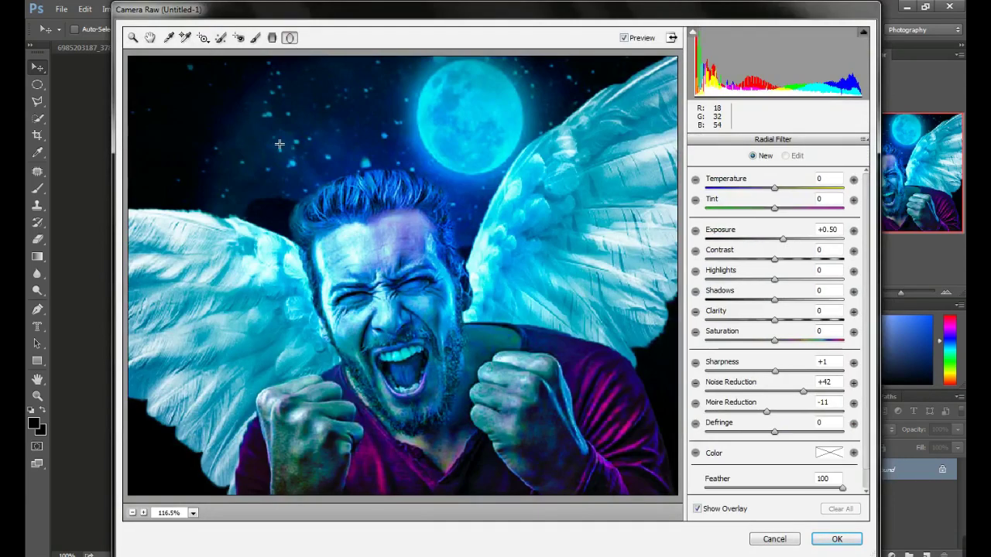
mouse_move(257, 79)
mouse_down()
mouse_move(488, 360)
mouse_move(505, 327)
mouse_up()
drag(772, 239, 754, 247)
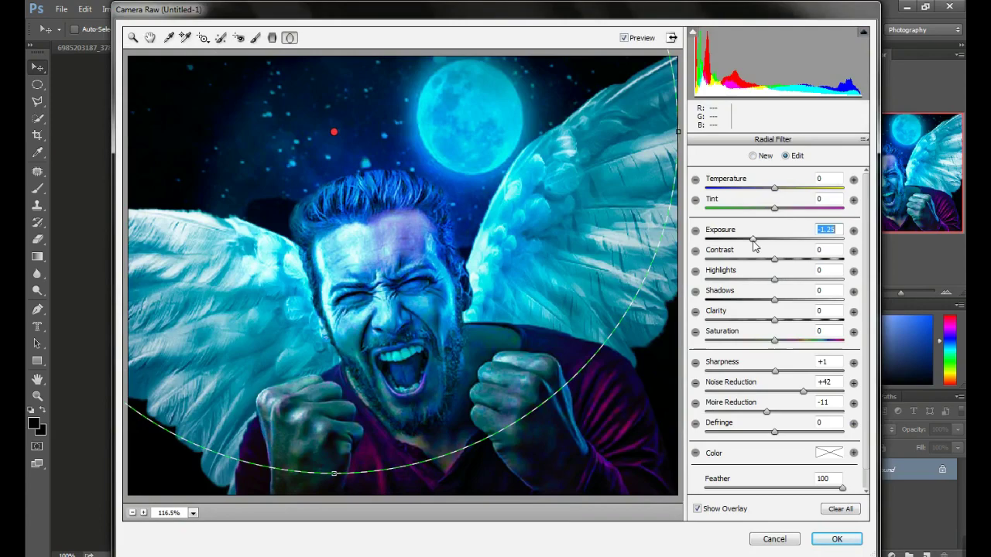
drag(754, 246, 757, 246)
drag(337, 133, 371, 171)
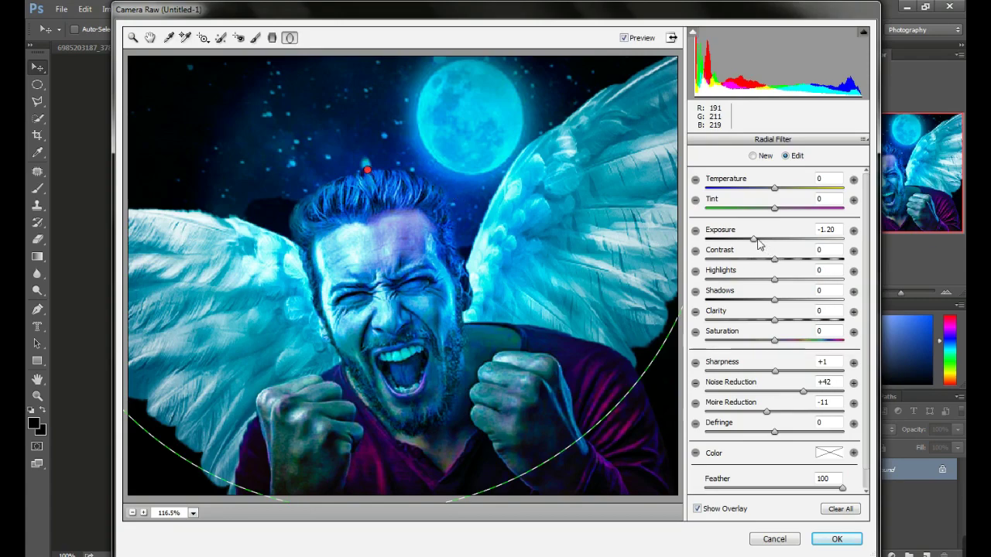
drag(758, 243, 791, 260)
click(770, 260)
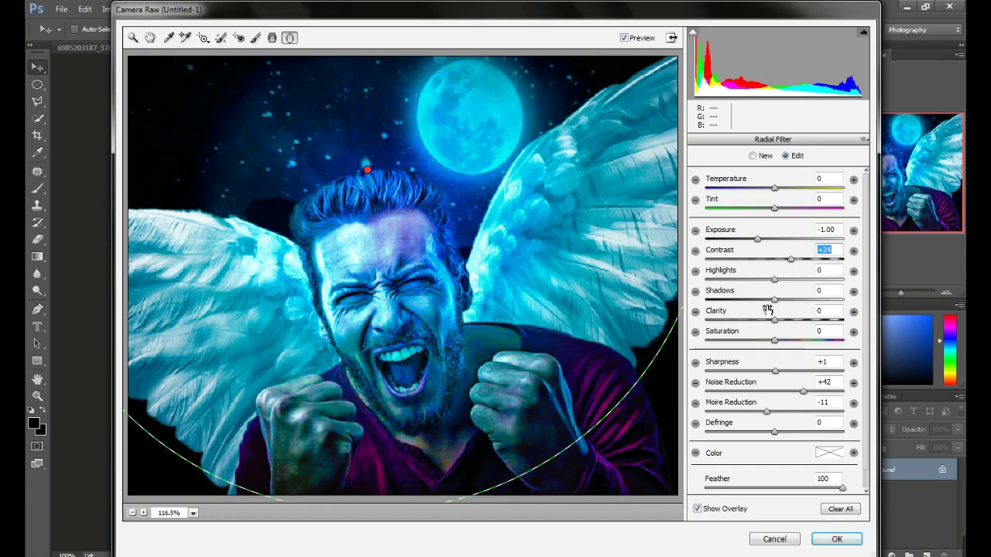
drag(774, 299, 758, 301)
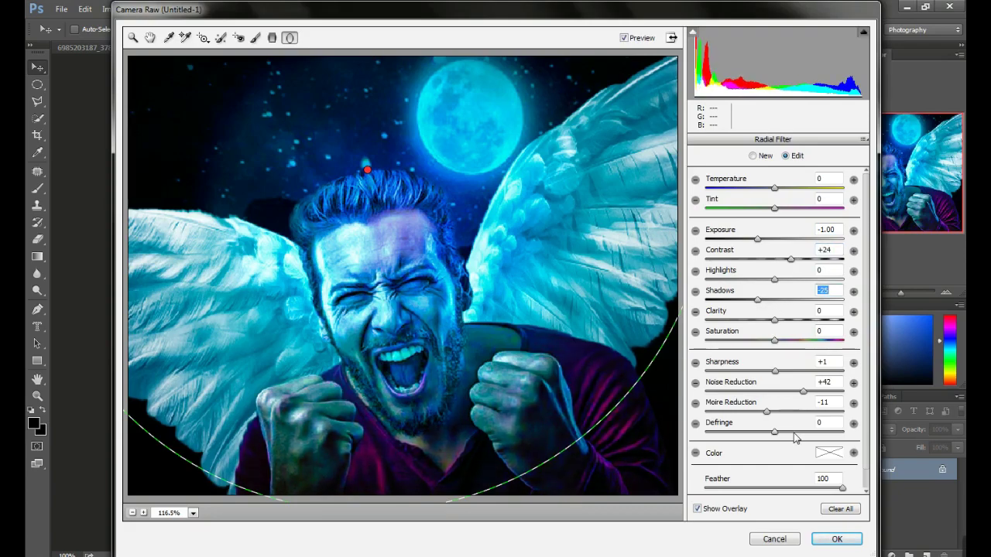
click(836, 537)
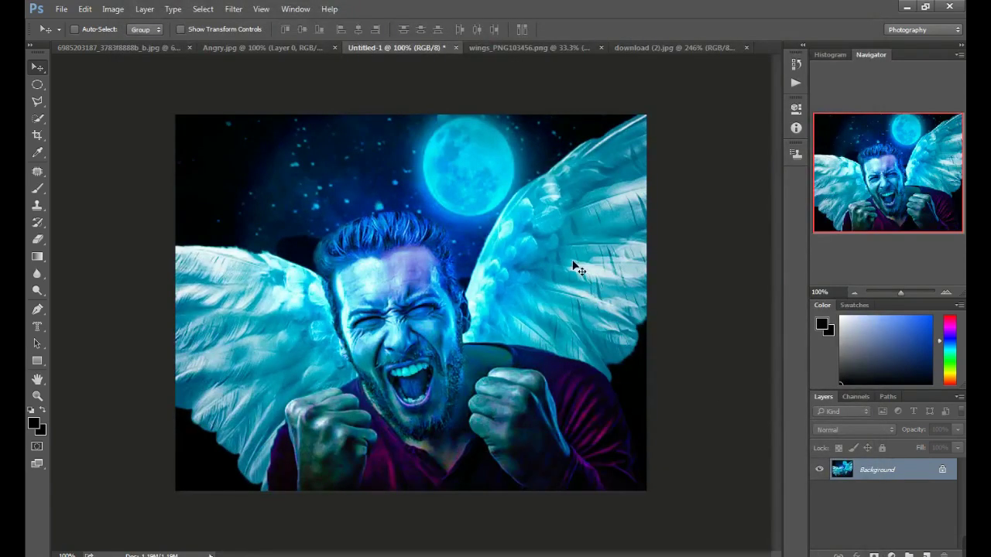